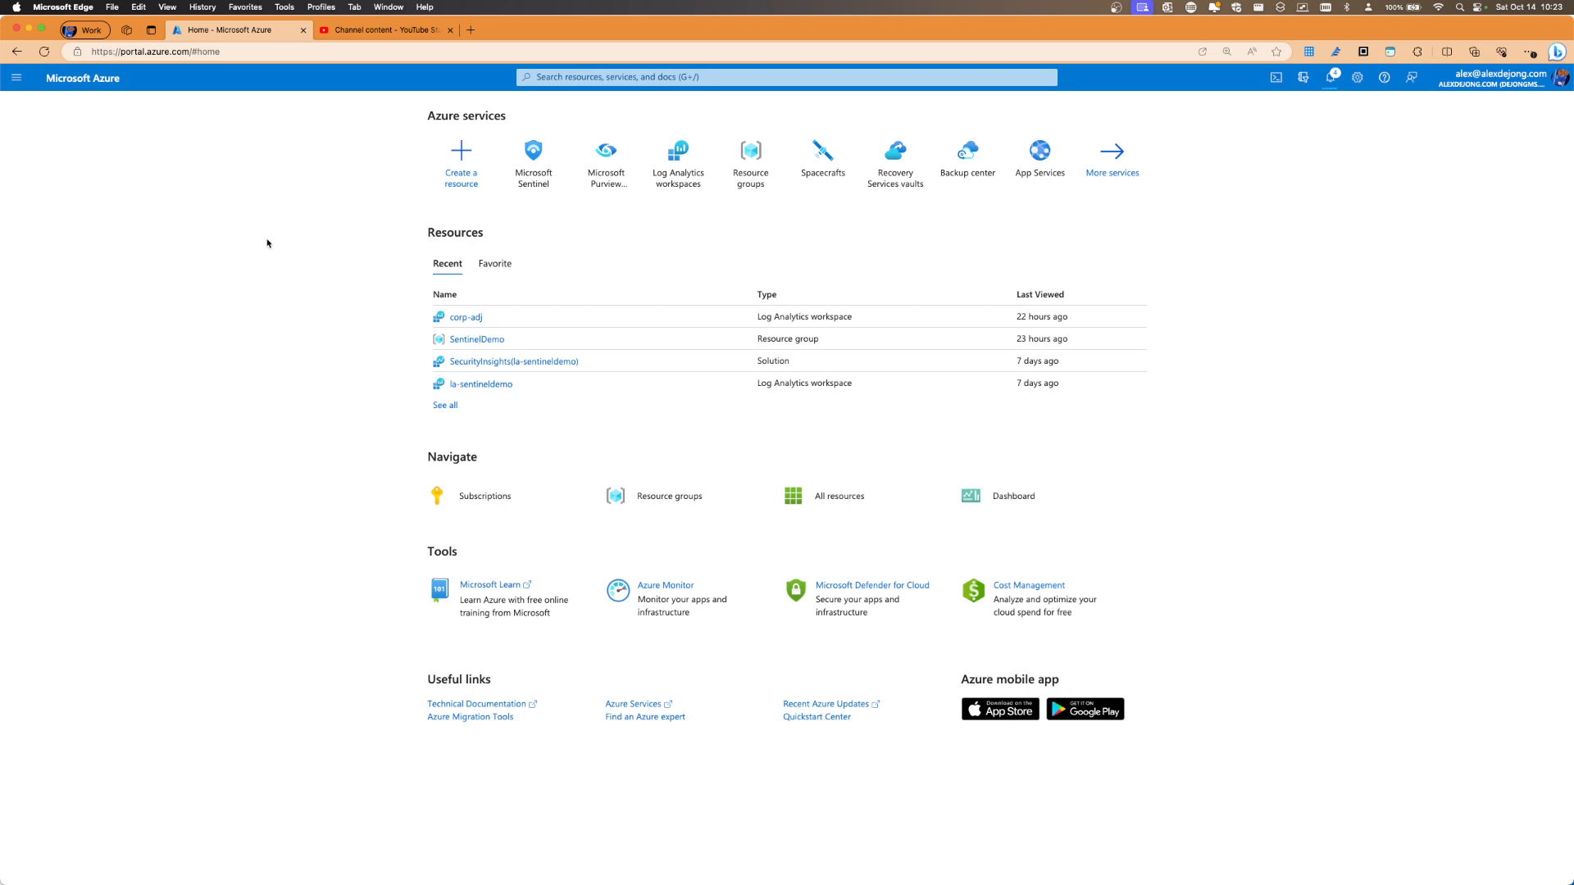
Open the la-sentineldemo workspace in Microsoft Sentinel and collapse the workspace list
{"action": "left_click", "coordinate": [531, 168]}
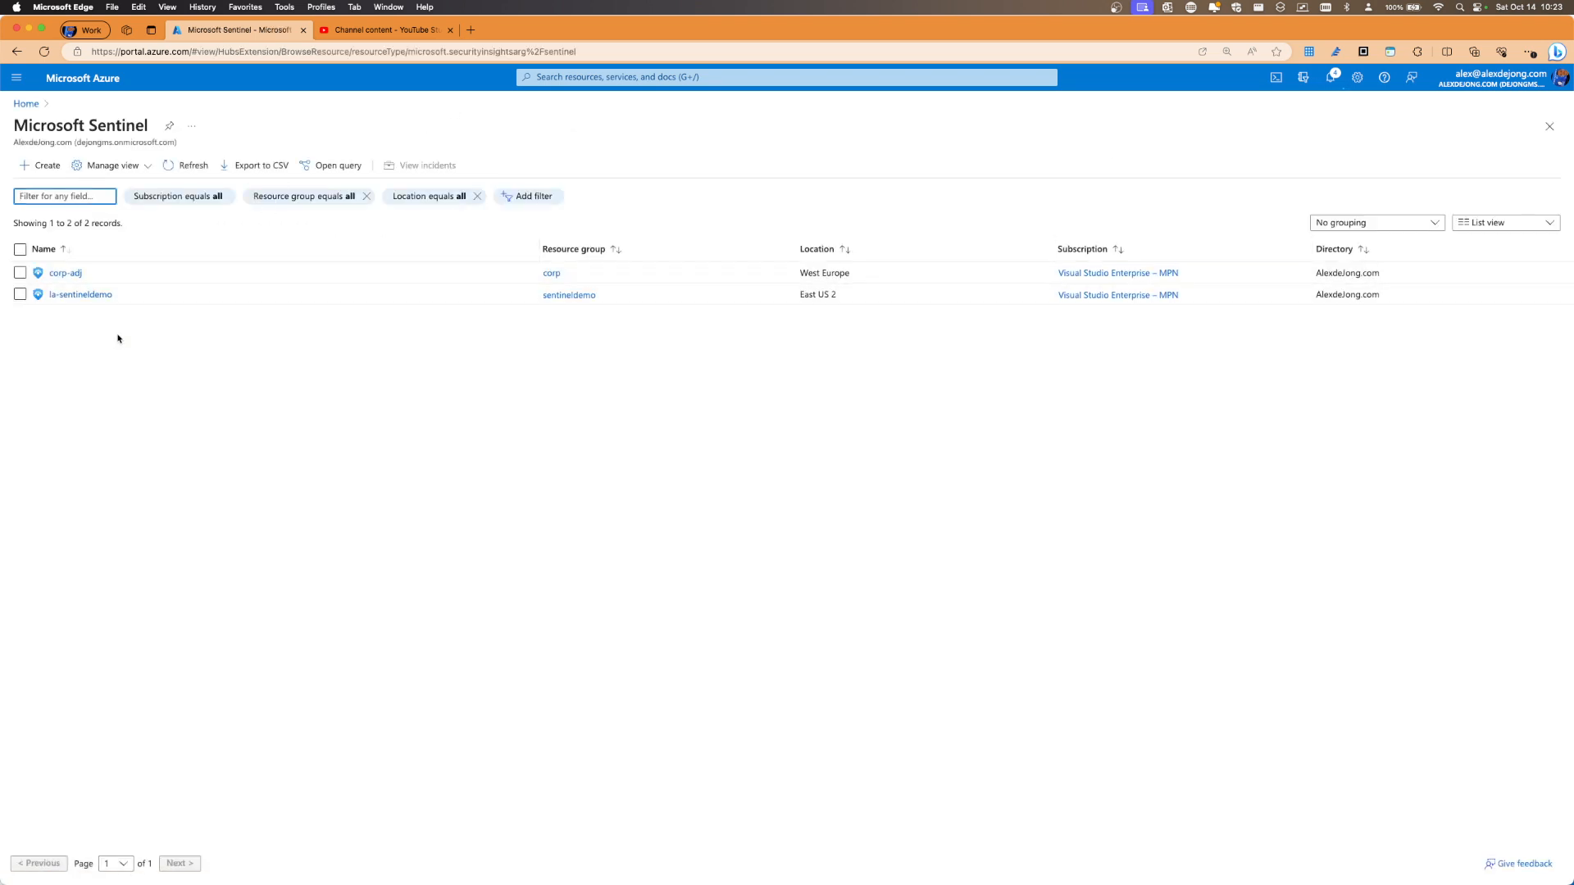
{"action": "left_click", "coordinate": [73, 299]}
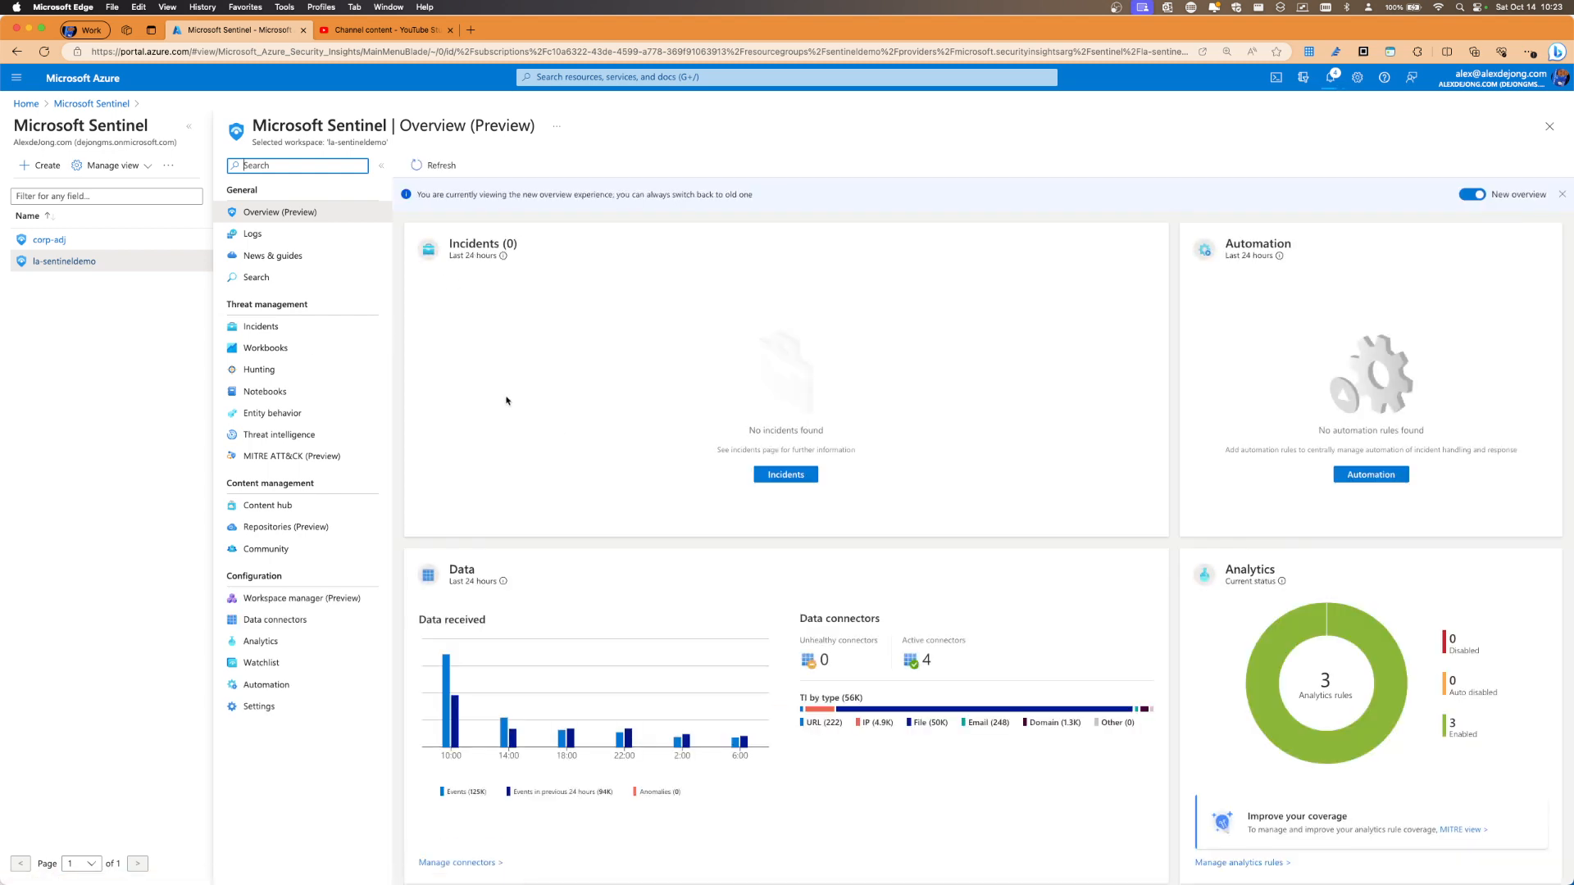
{"action": "left_click", "coordinate": [189, 126]}
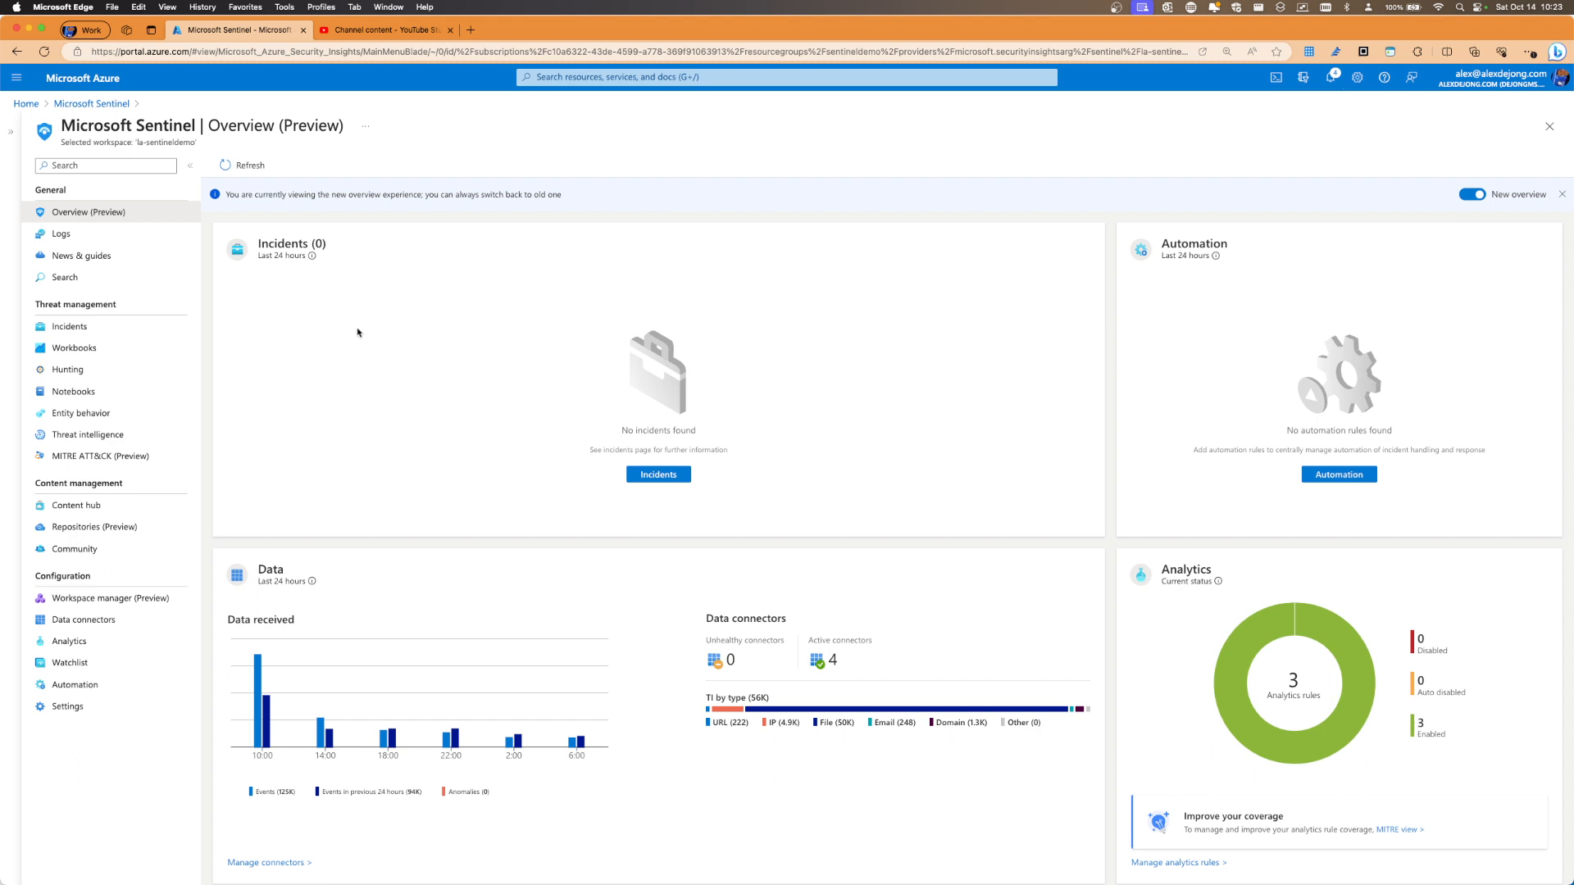
Review the available analytics rule templates, and return to the workspace's active analytics rules
{"action": "left_click", "coordinate": [67, 644]}
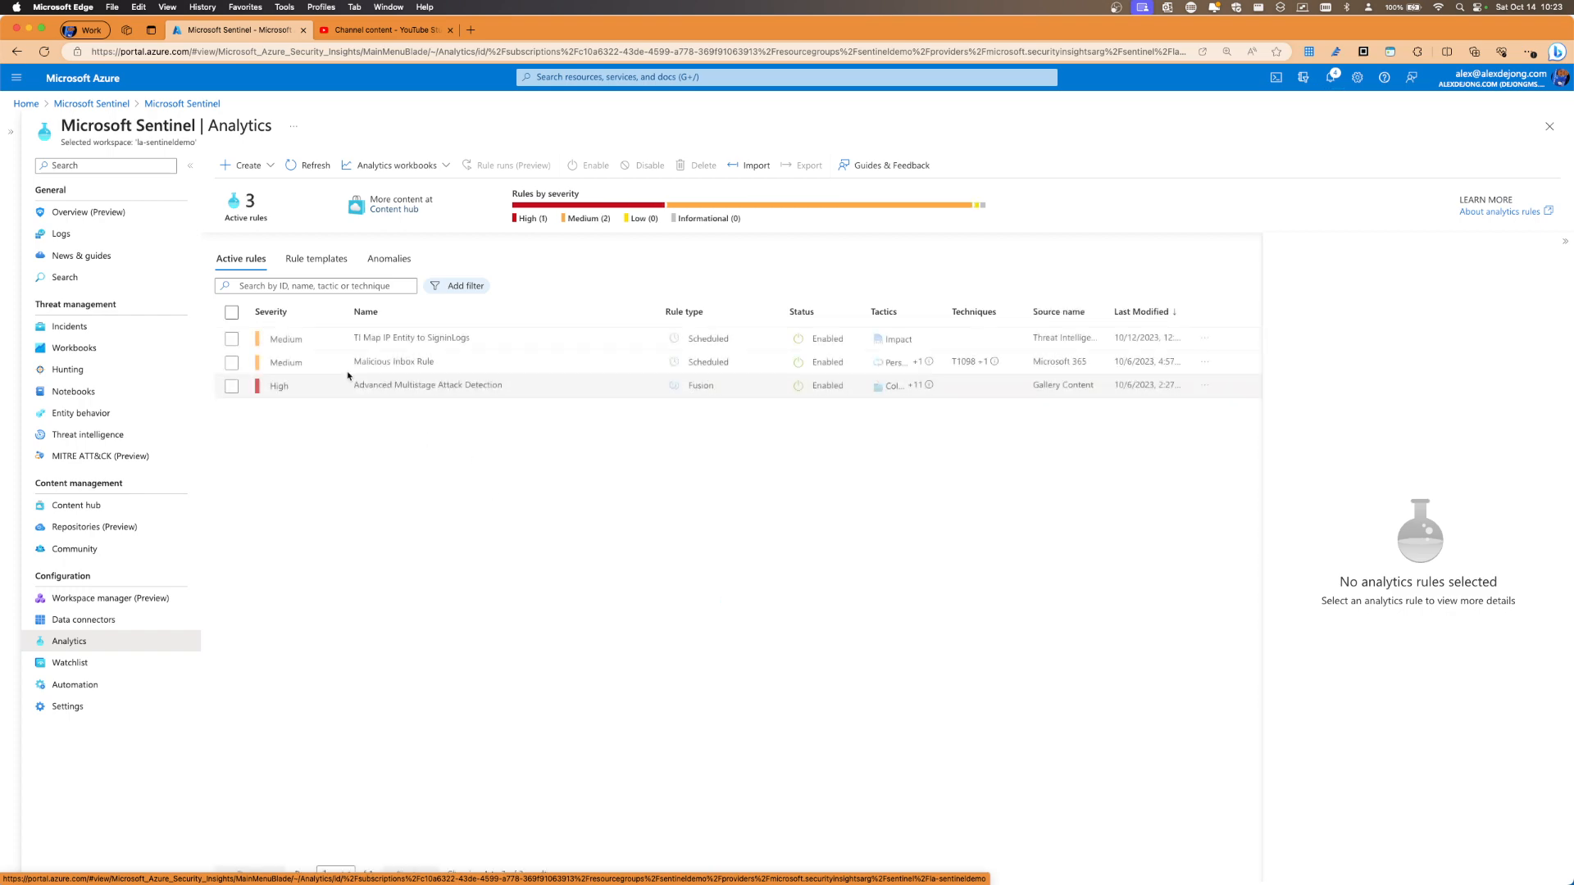
{"action": "left_click", "coordinate": [317, 260]}
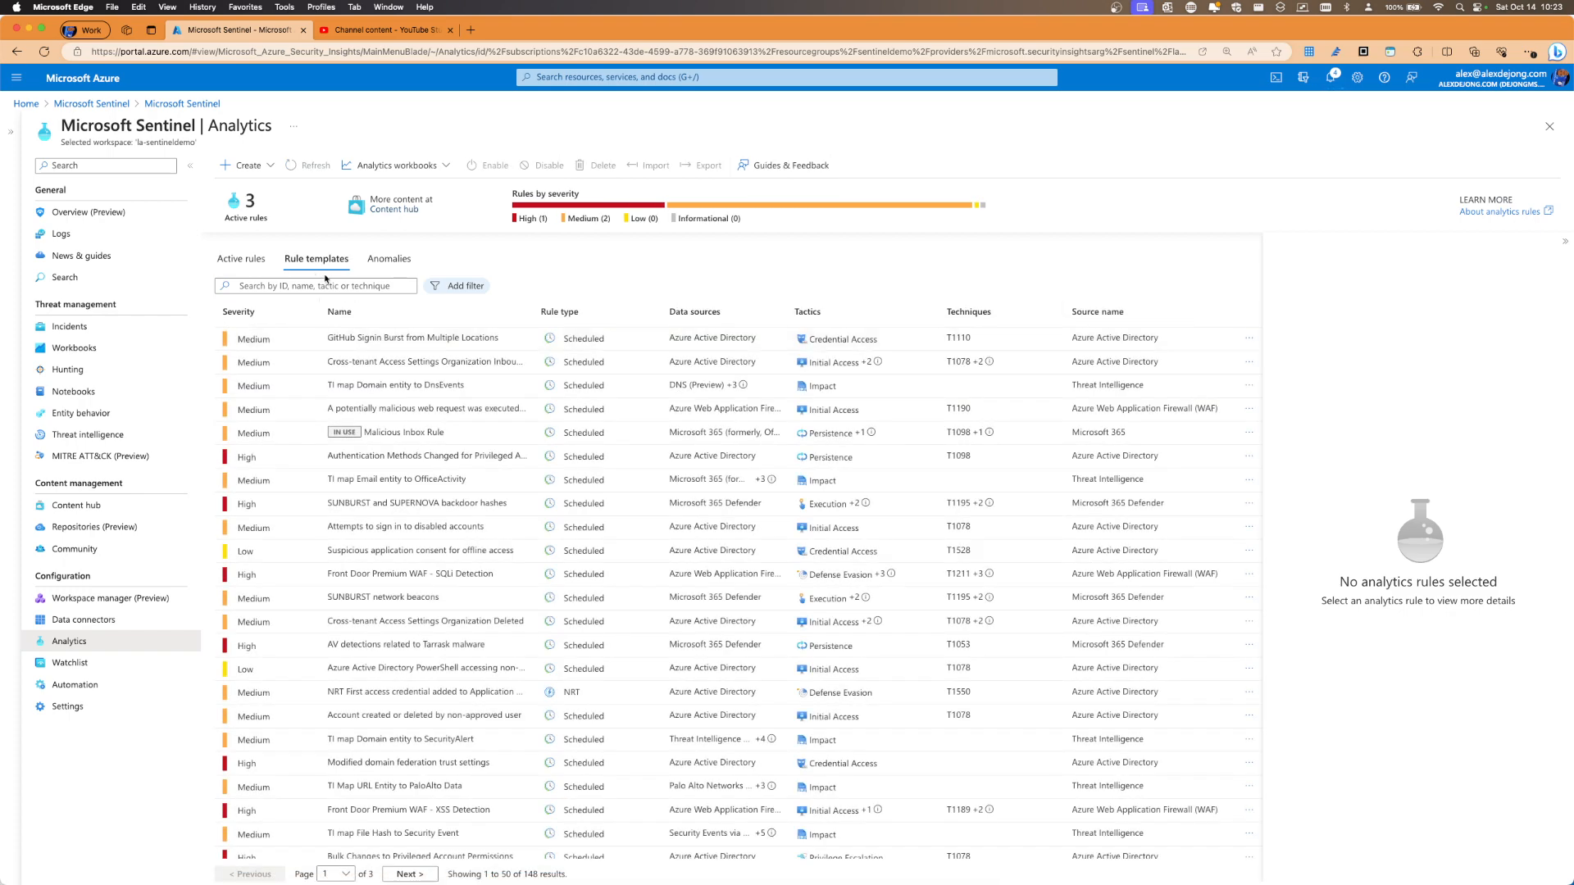
{"action": "left_click", "coordinate": [240, 260]}
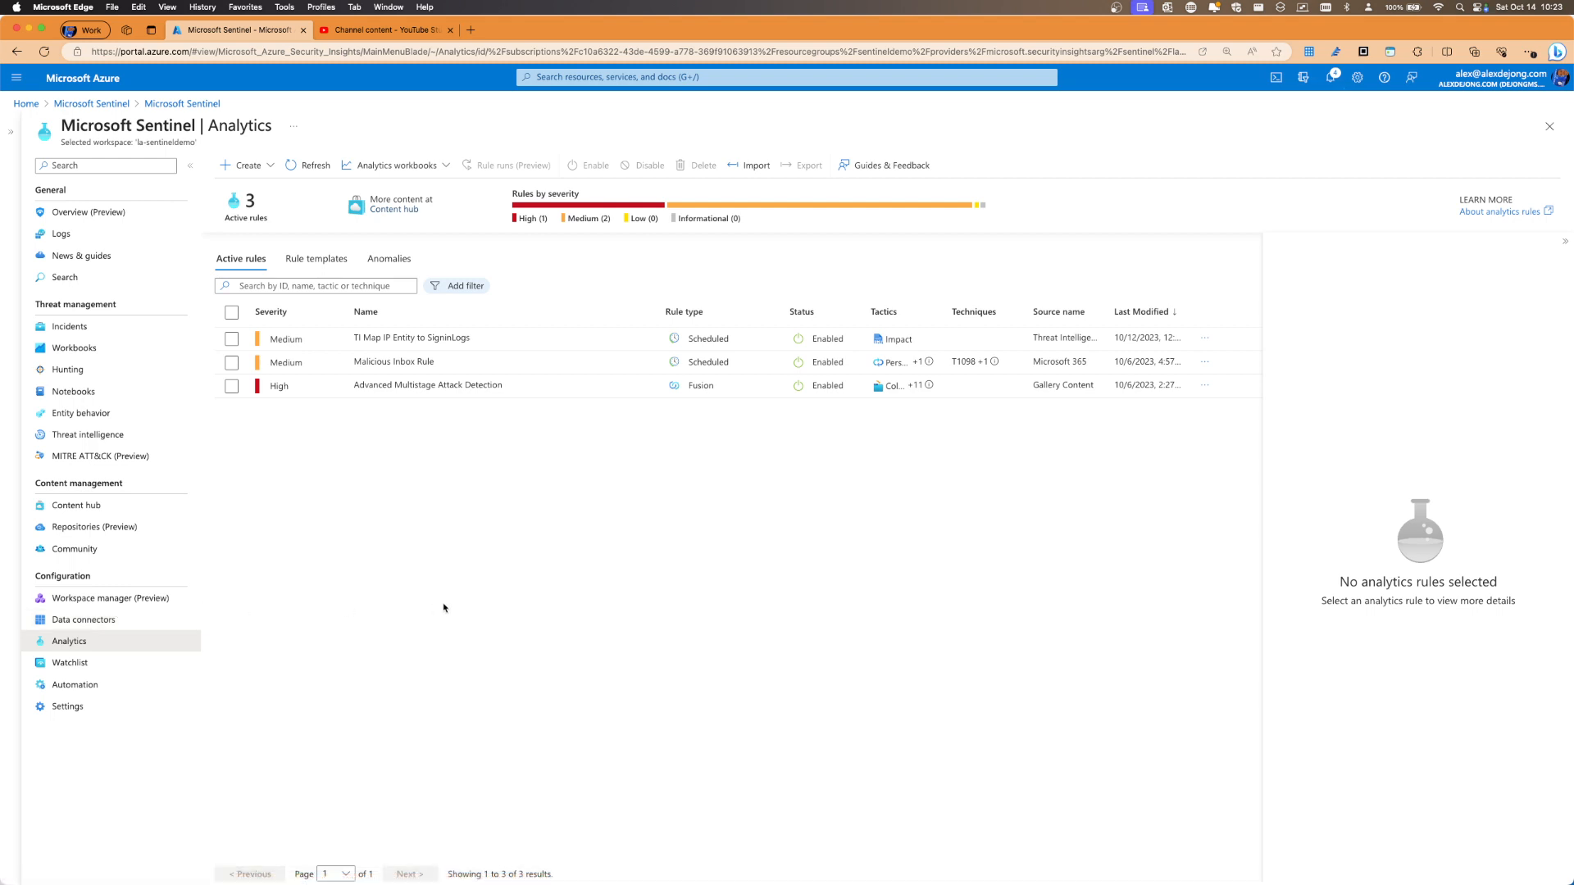
Show the workspace's incidents for the last 30 days
{"action": "left_click", "coordinate": [69, 326]}
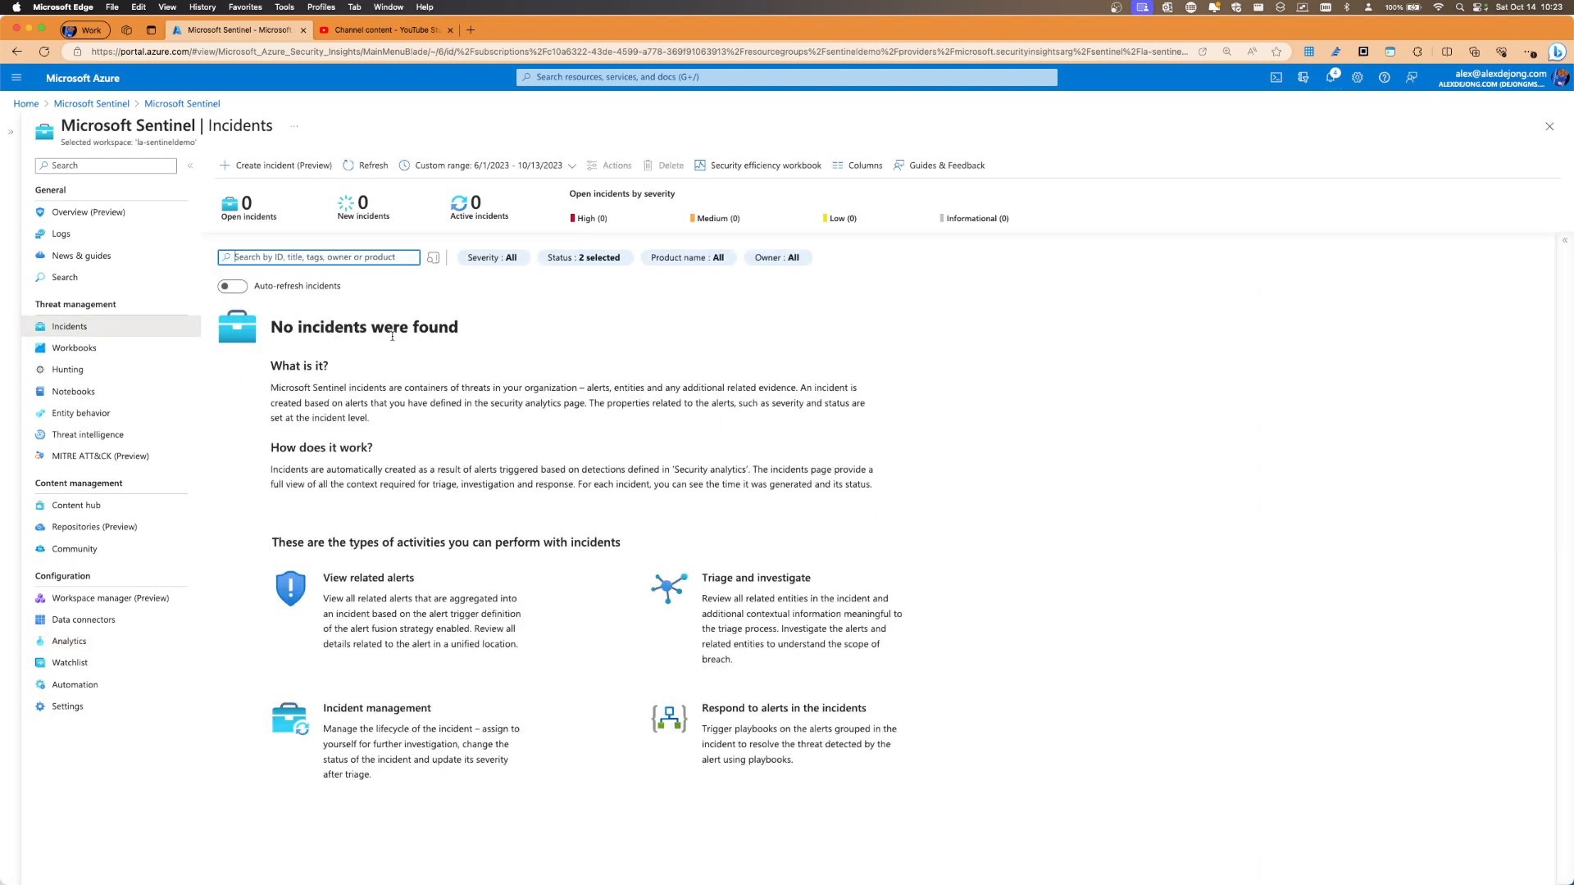
{"action": "left_click", "coordinate": [453, 166]}
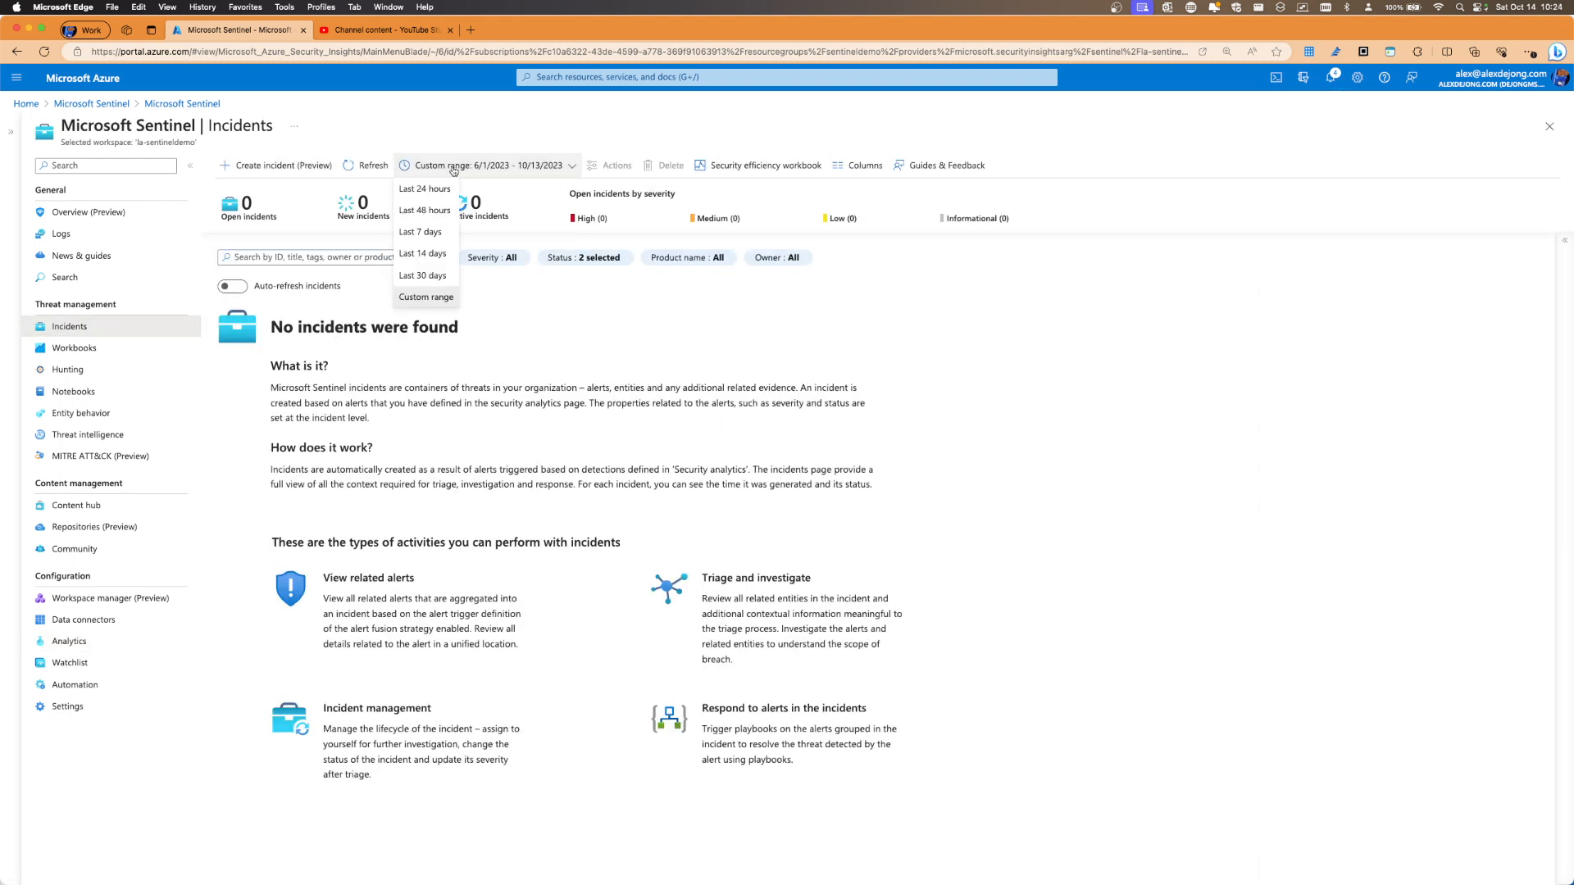
{"action": "left_click", "coordinate": [422, 276]}
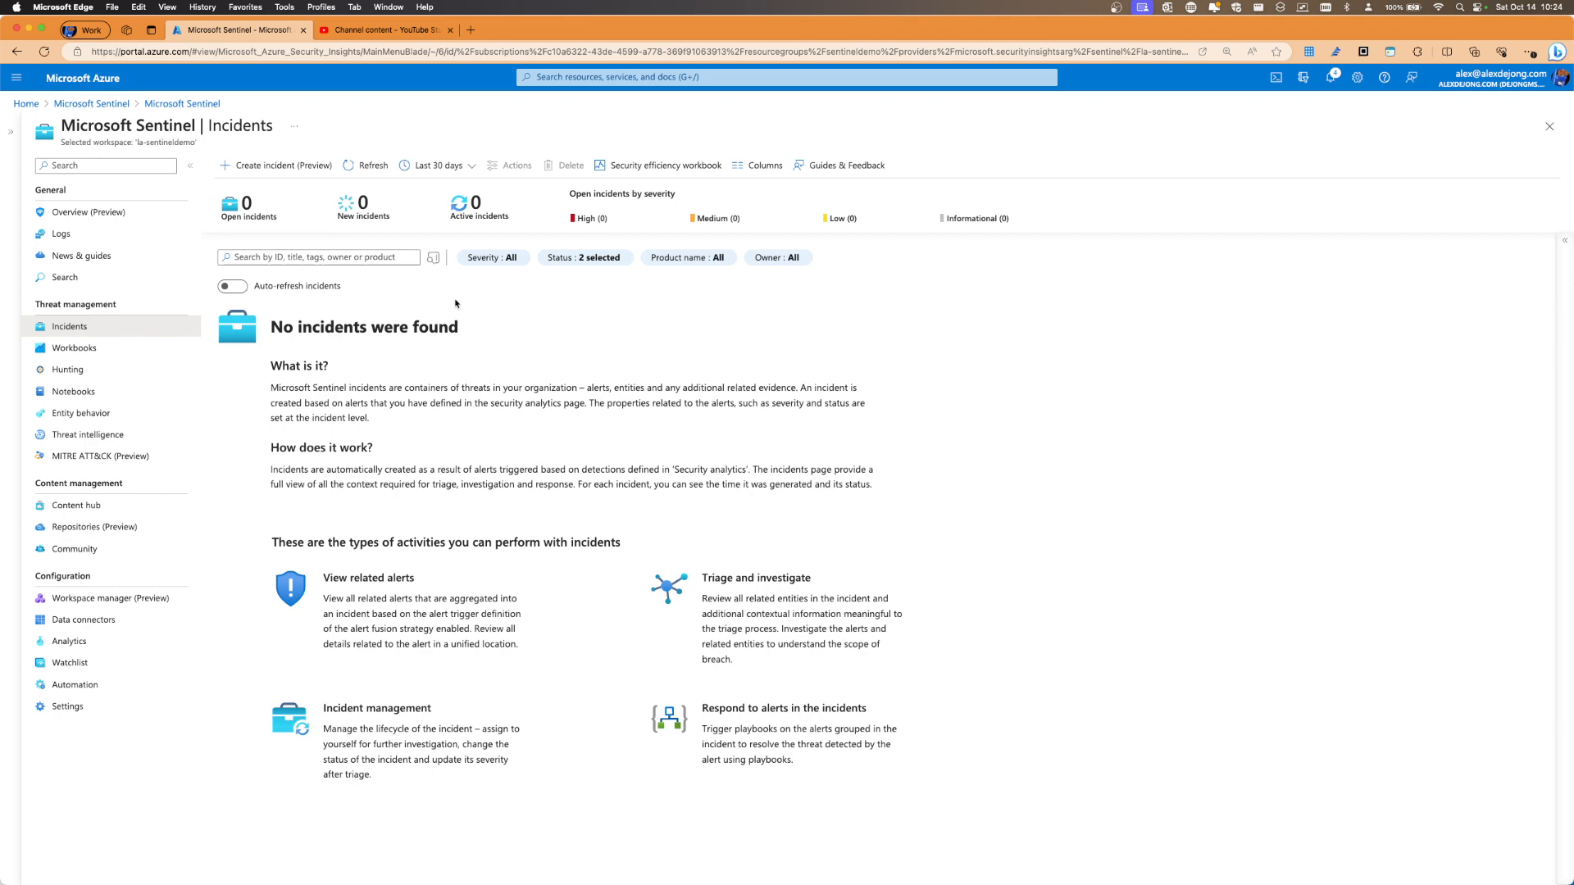
Create a new automation rule named "my first automation rule"
{"action": "left_click", "coordinate": [90, 685]}
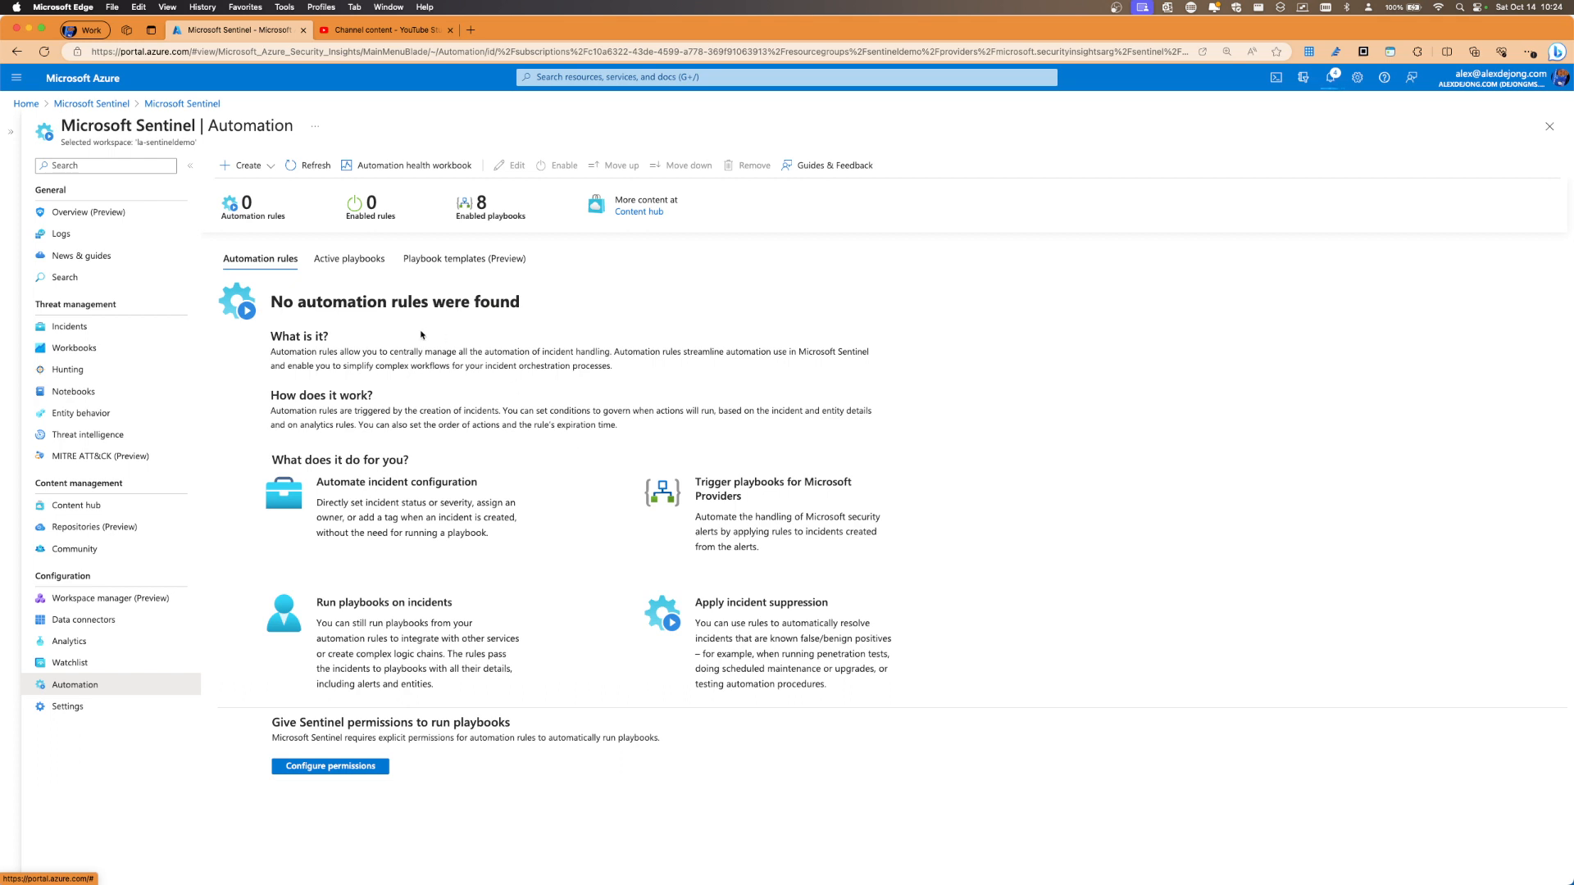
{"action": "left_click", "coordinate": [249, 168]}
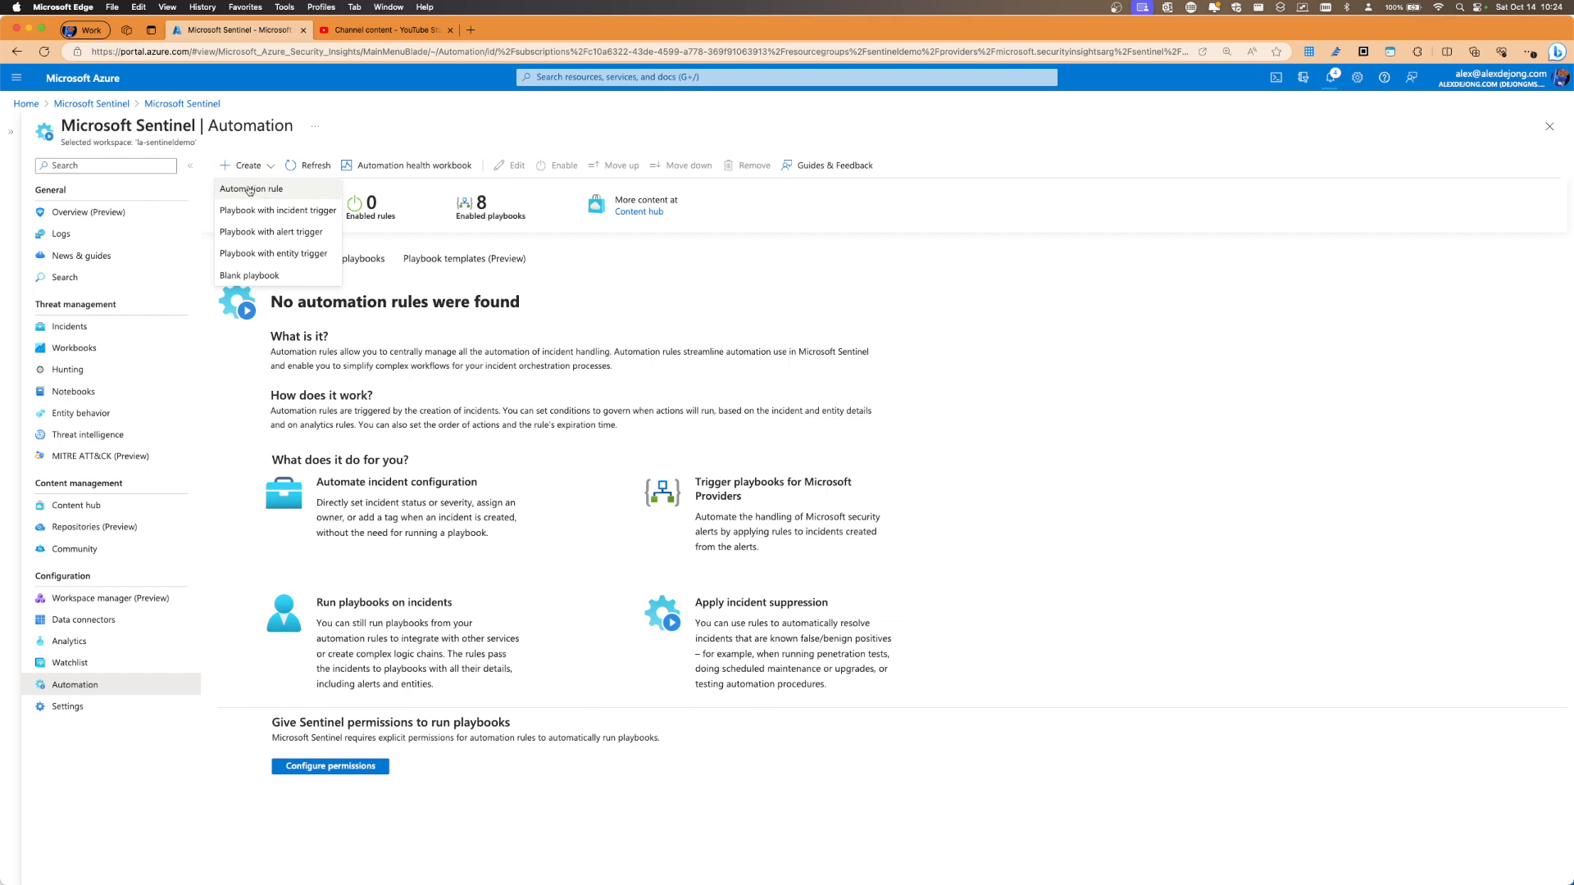
{"action": "left_click", "coordinate": [249, 190]}
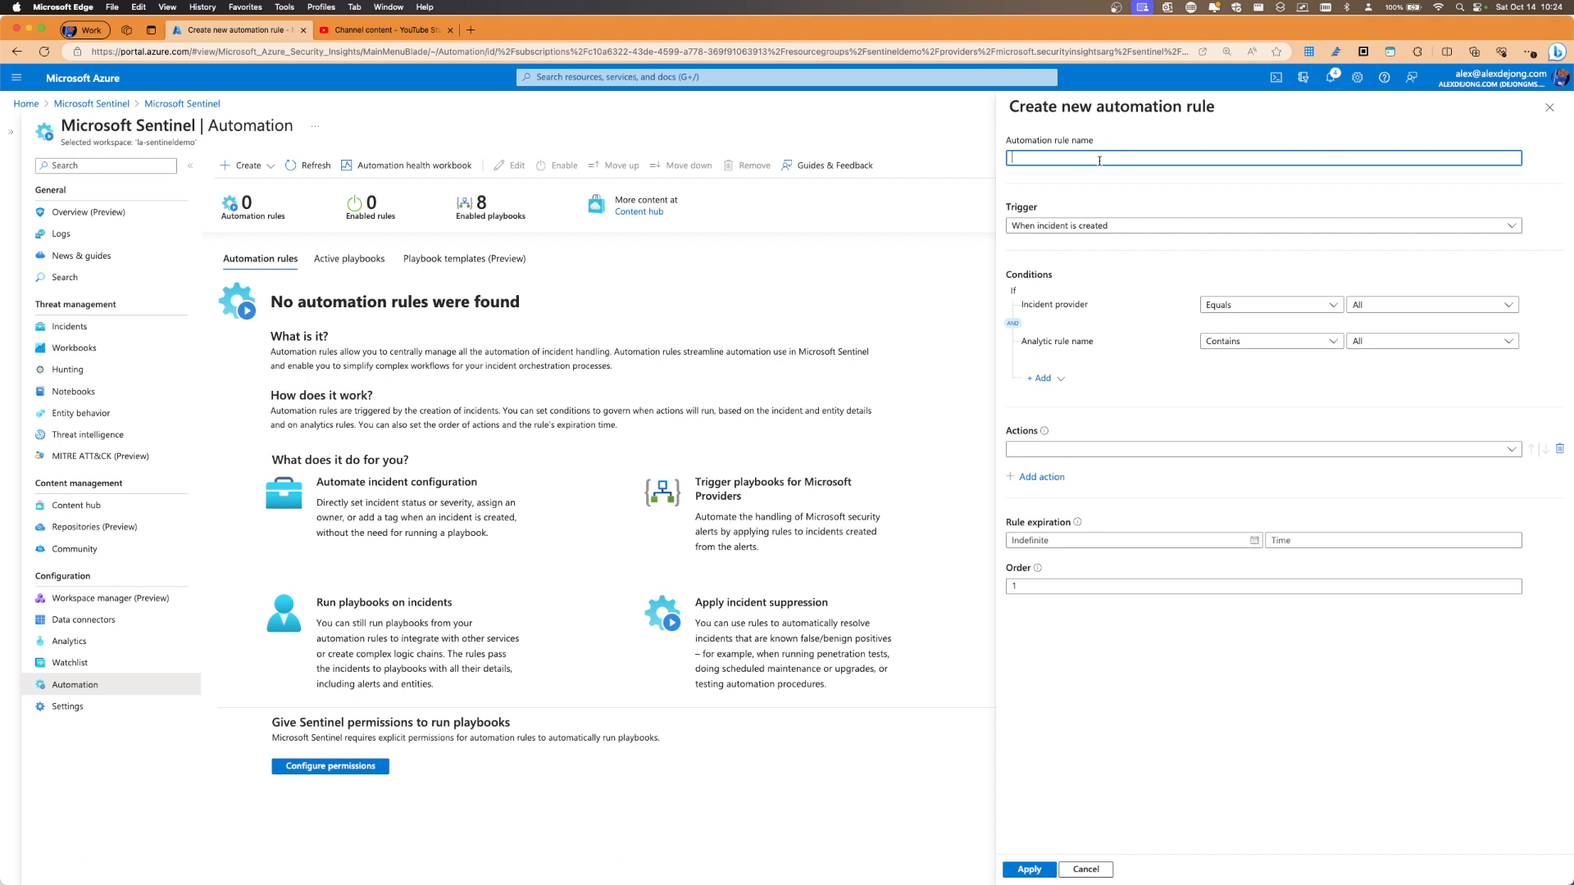
{"action": "type", "text": "my first automation rule"}
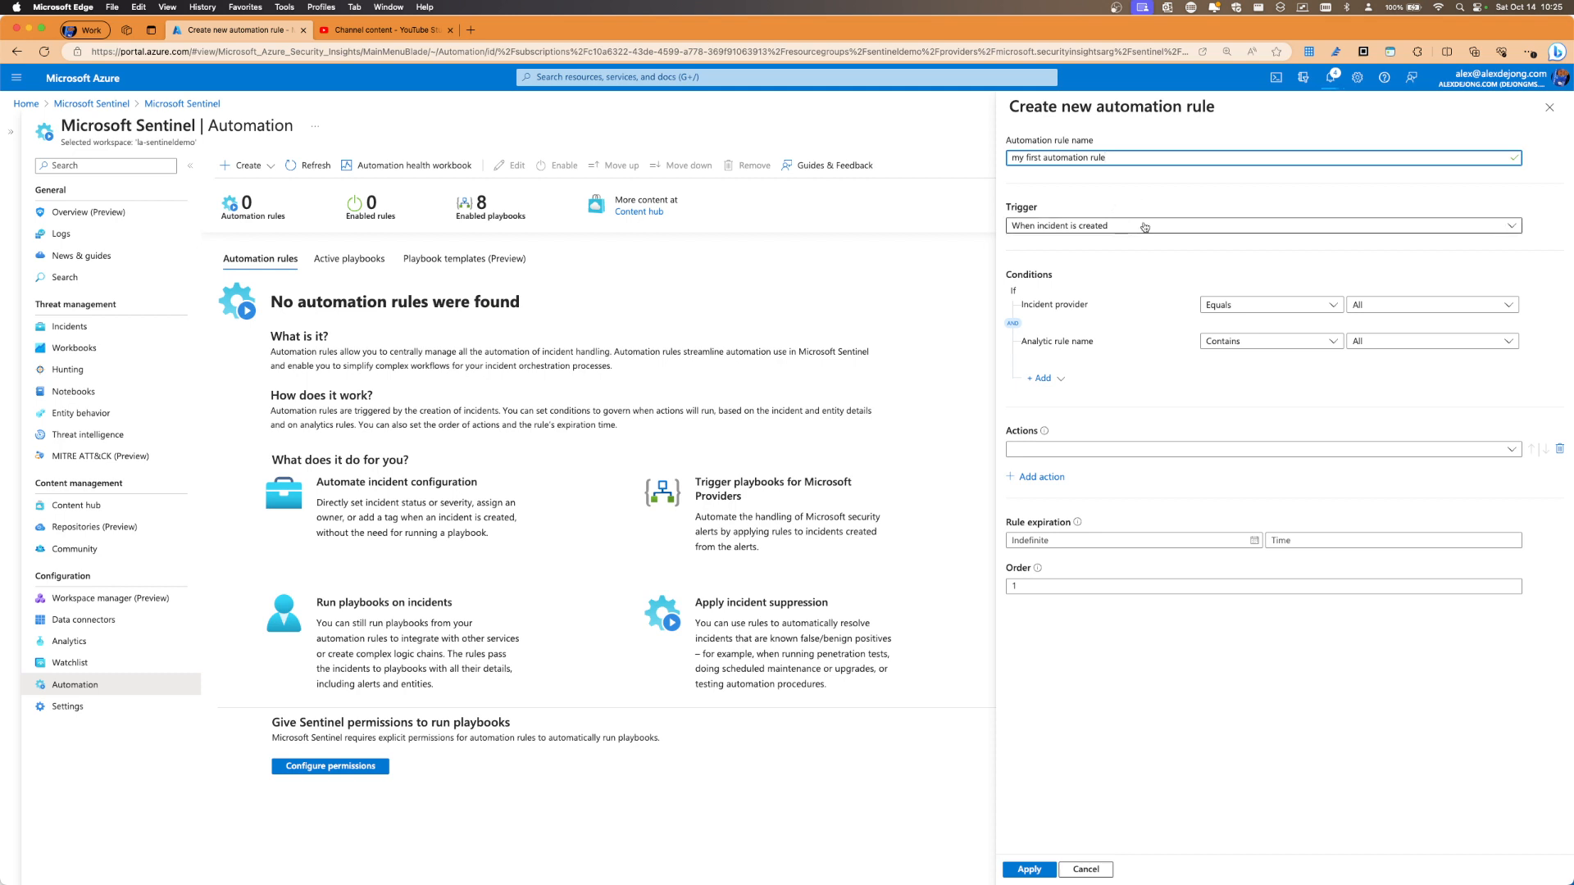
Set the automation rule's trigger to When incident is created
{"action": "left_click", "coordinate": [1098, 227]}
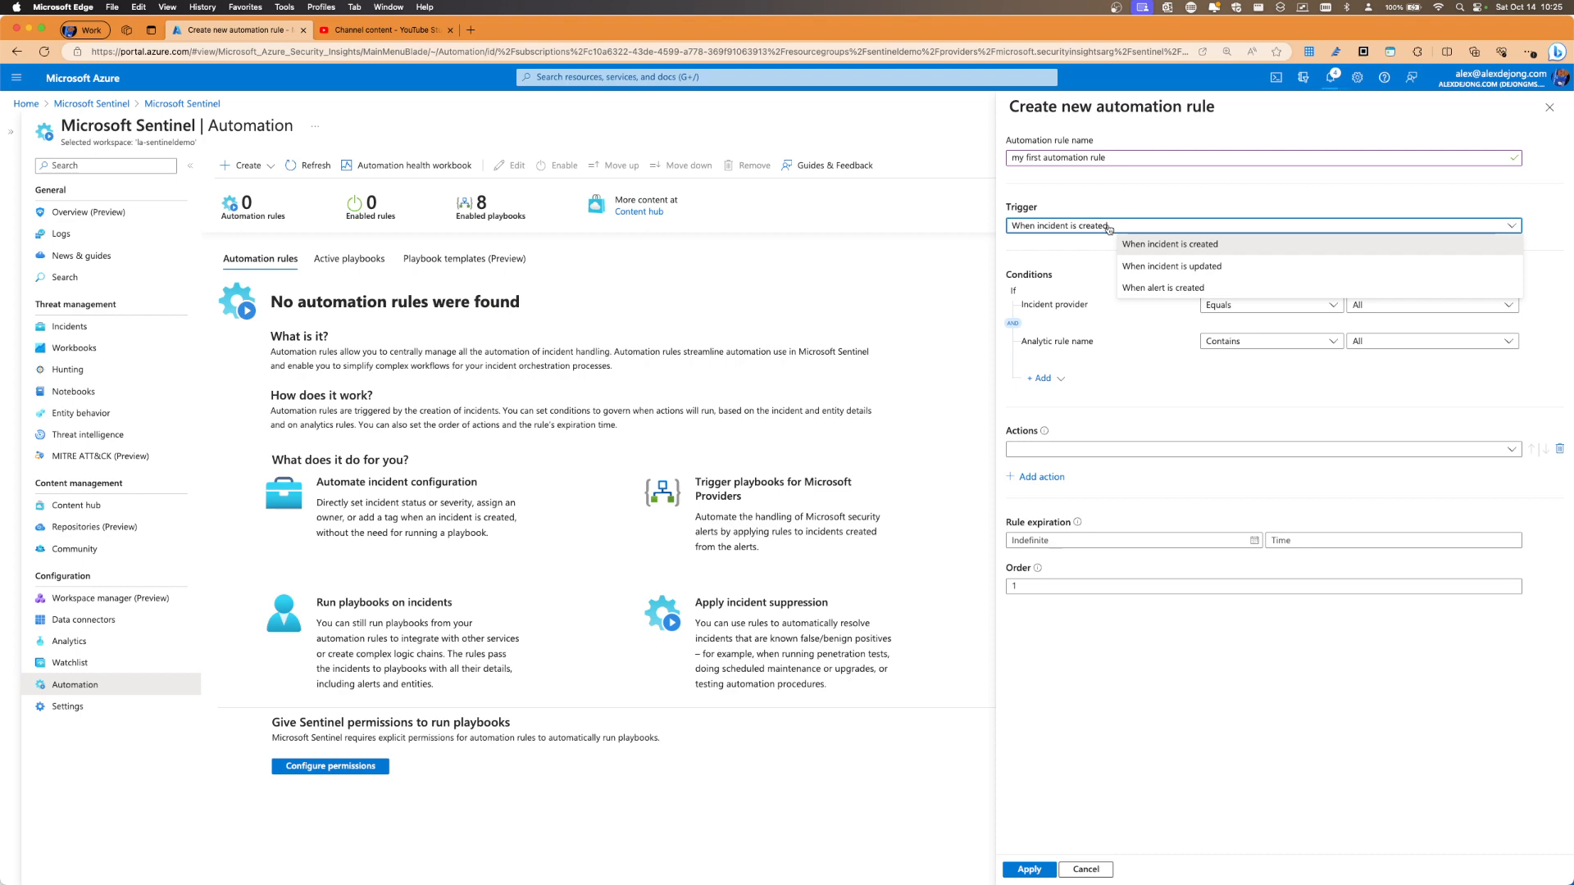
{"action": "scroll", "coordinate": [1159, 253], "scroll_direction": "up", "scroll_amount": 5}
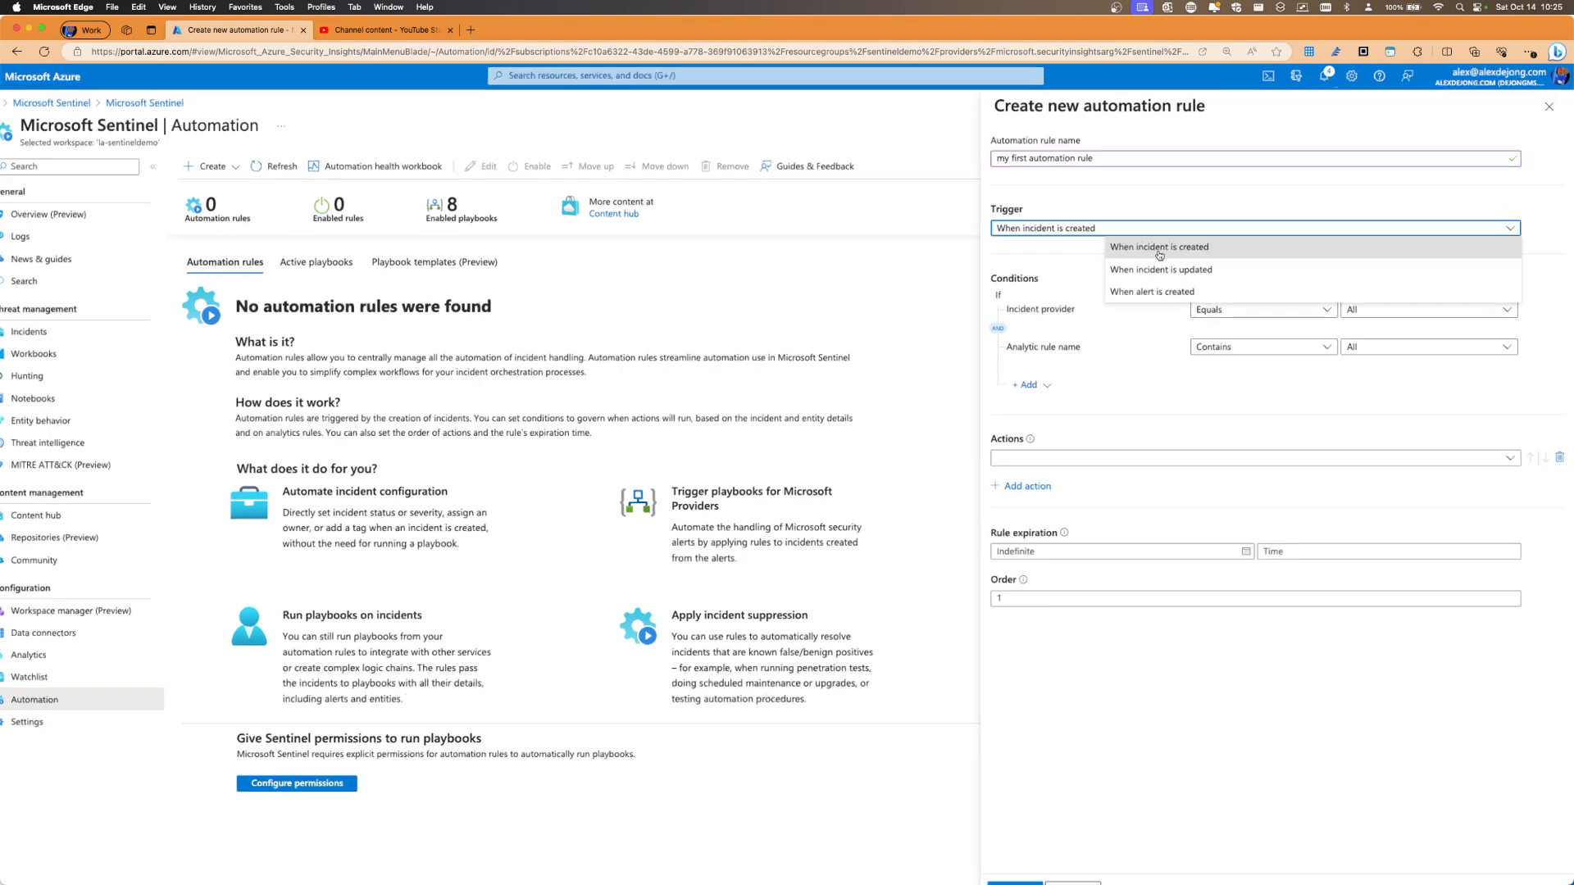
{"action": "scroll", "coordinate": [721, 394], "scroll_direction": "down", "scroll_amount": 3}
{"action": "left_click", "coordinate": [600, 250]}
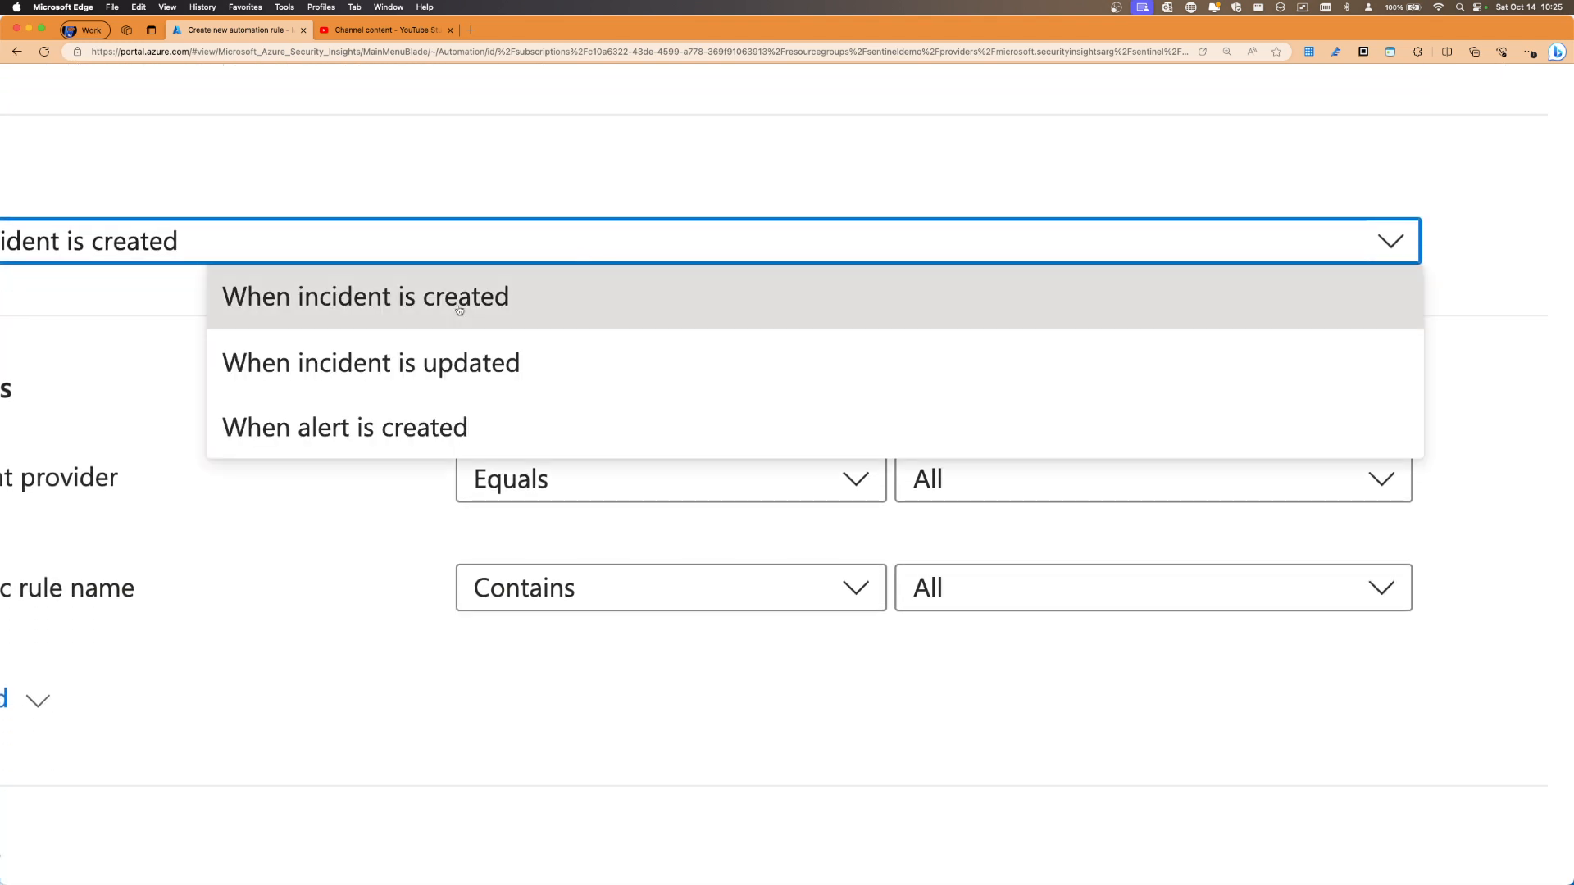
{"action": "scroll", "coordinate": [404, 316], "scroll_direction": "left", "scroll_amount": 3}
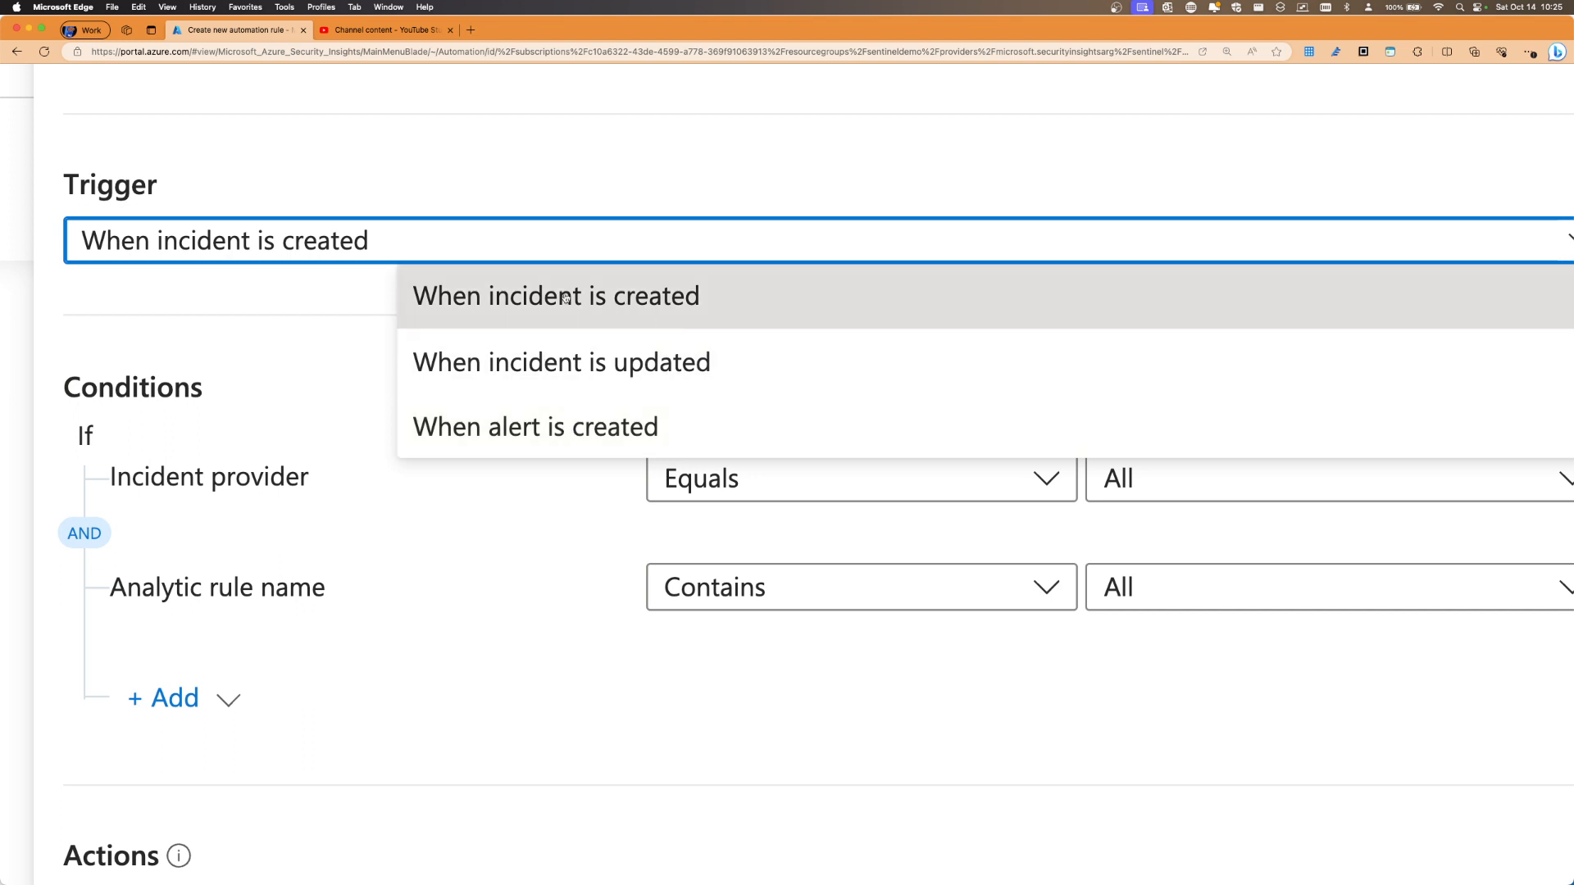
{"action": "left_click", "coordinate": [566, 296]}
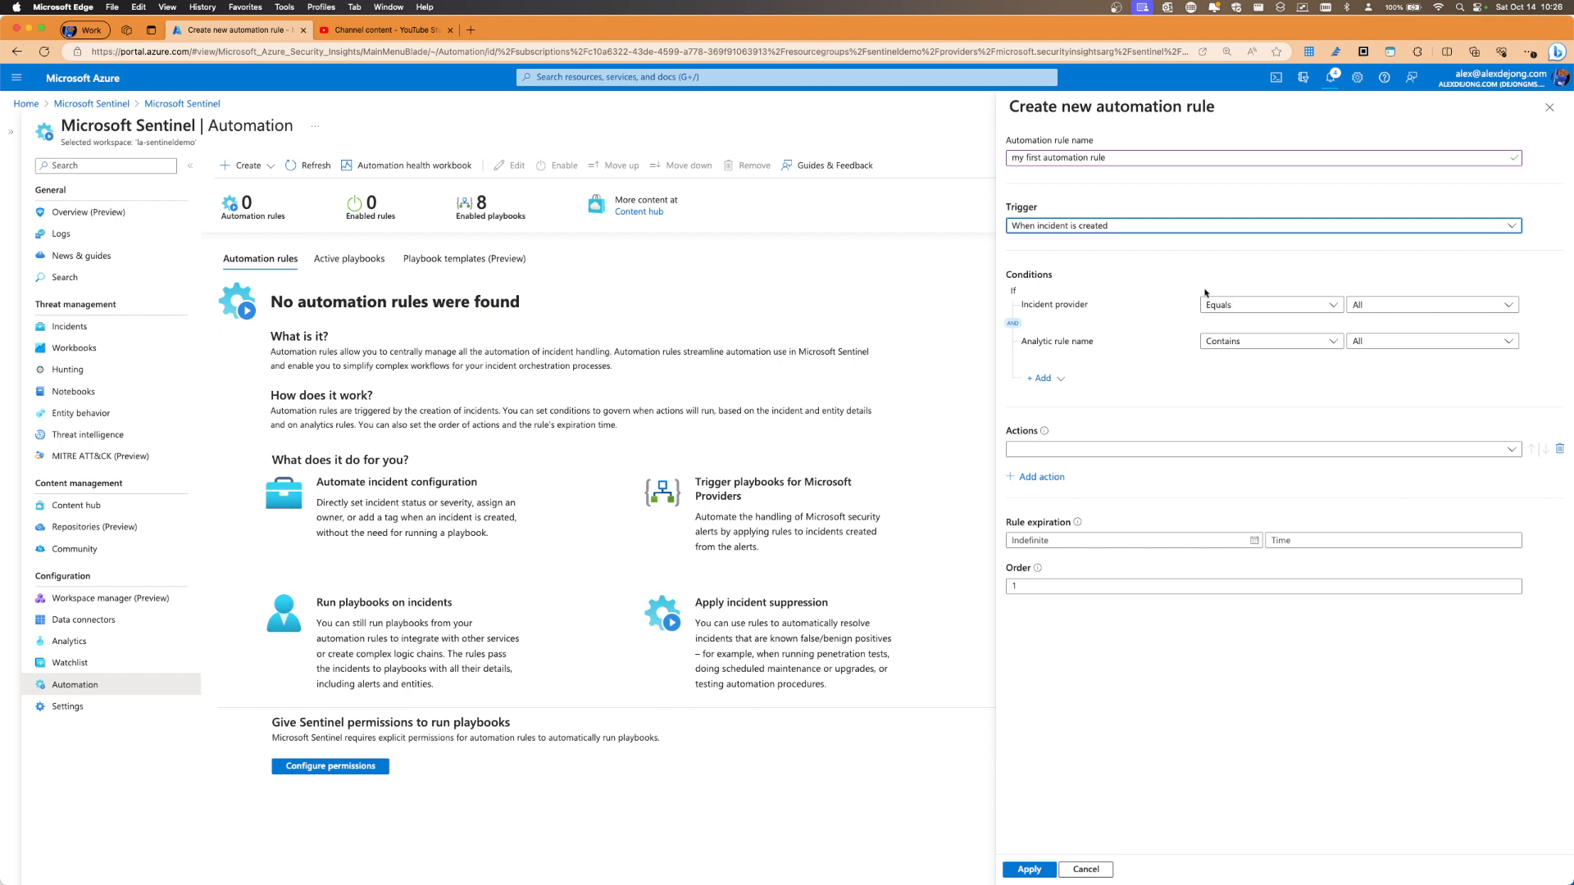
Set the incident provider condition to equal only Microsoft 365 Defender
{"action": "left_click", "coordinate": [1403, 309]}
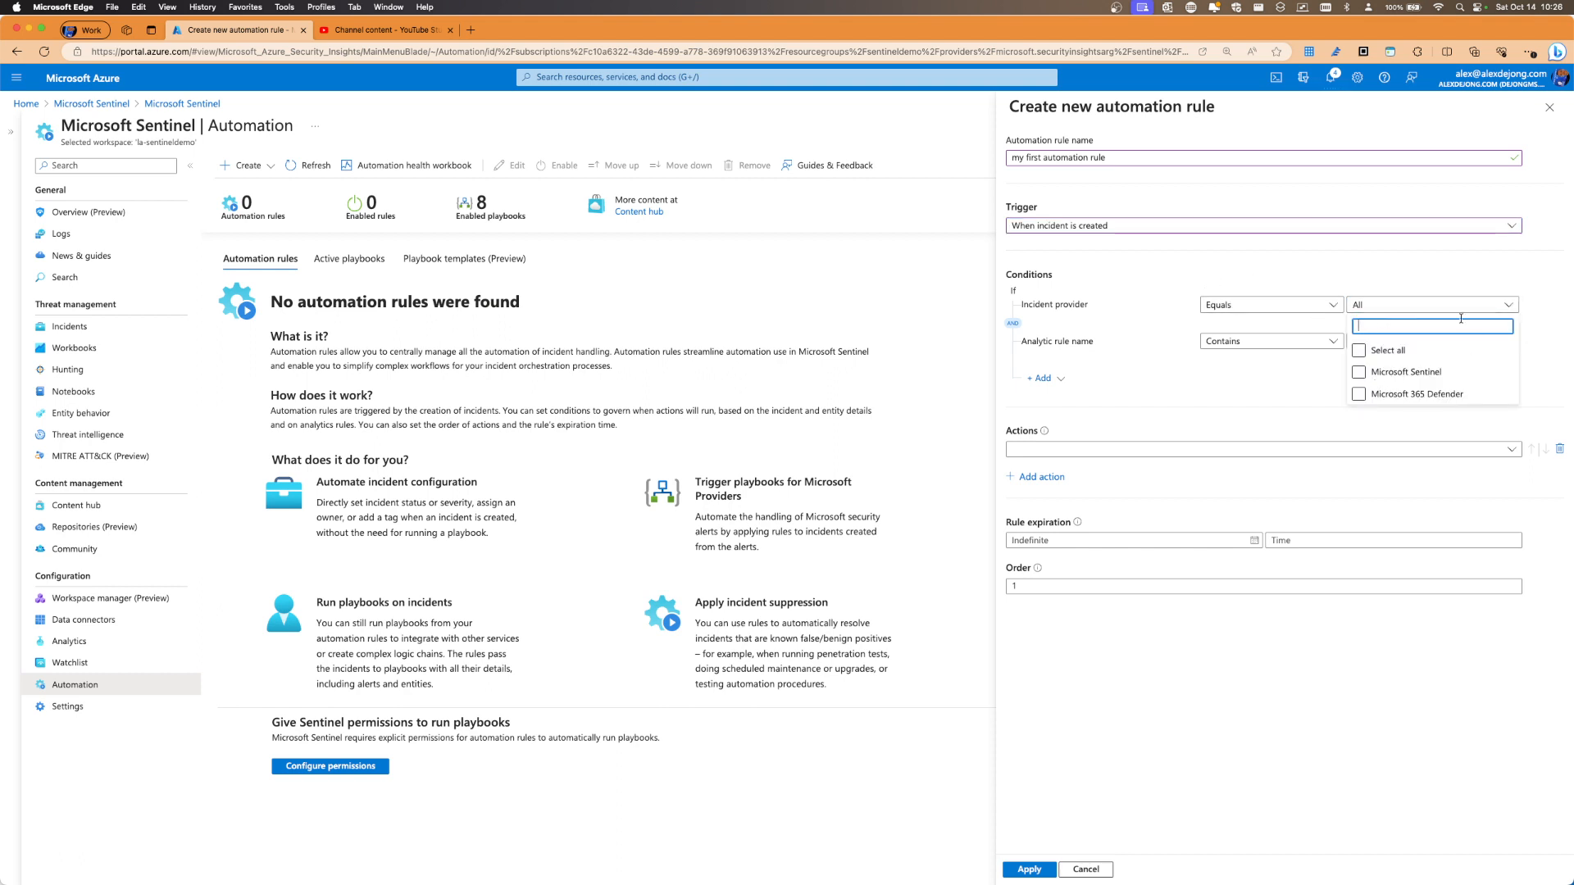
{"action": "left_click", "coordinate": [1443, 370]}
{"action": "left_click", "coordinate": [1359, 394]}
{"action": "left_click", "coordinate": [1360, 391]}
{"action": "left_click", "coordinate": [1367, 353]}
{"action": "left_click", "coordinate": [1368, 353]}
{"action": "left_click", "coordinate": [1379, 395]}
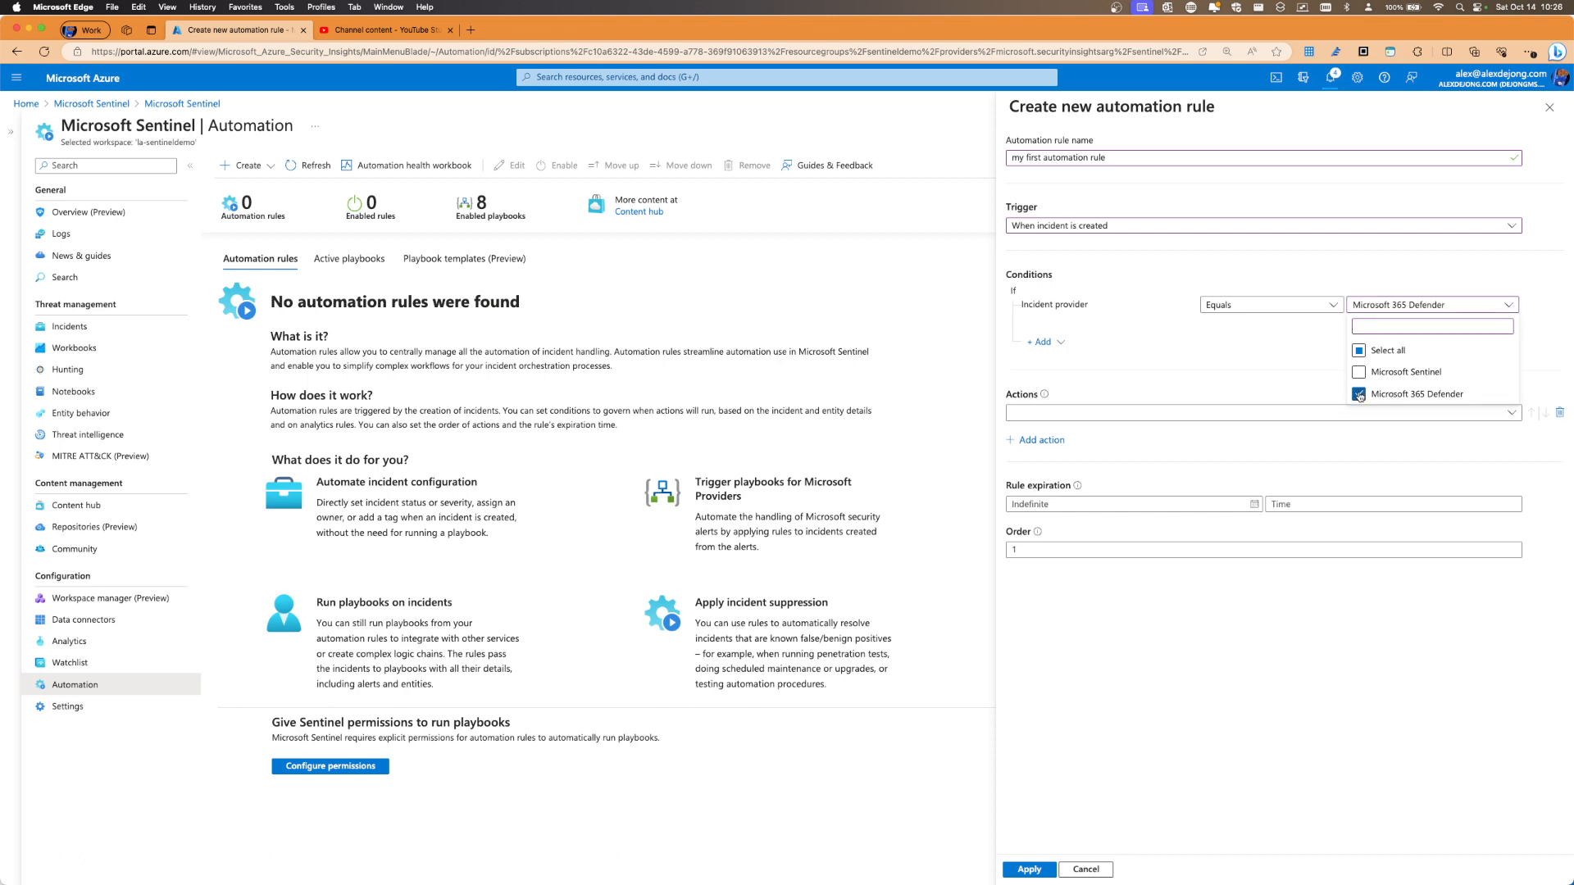
{"action": "left_click", "coordinate": [1358, 276]}
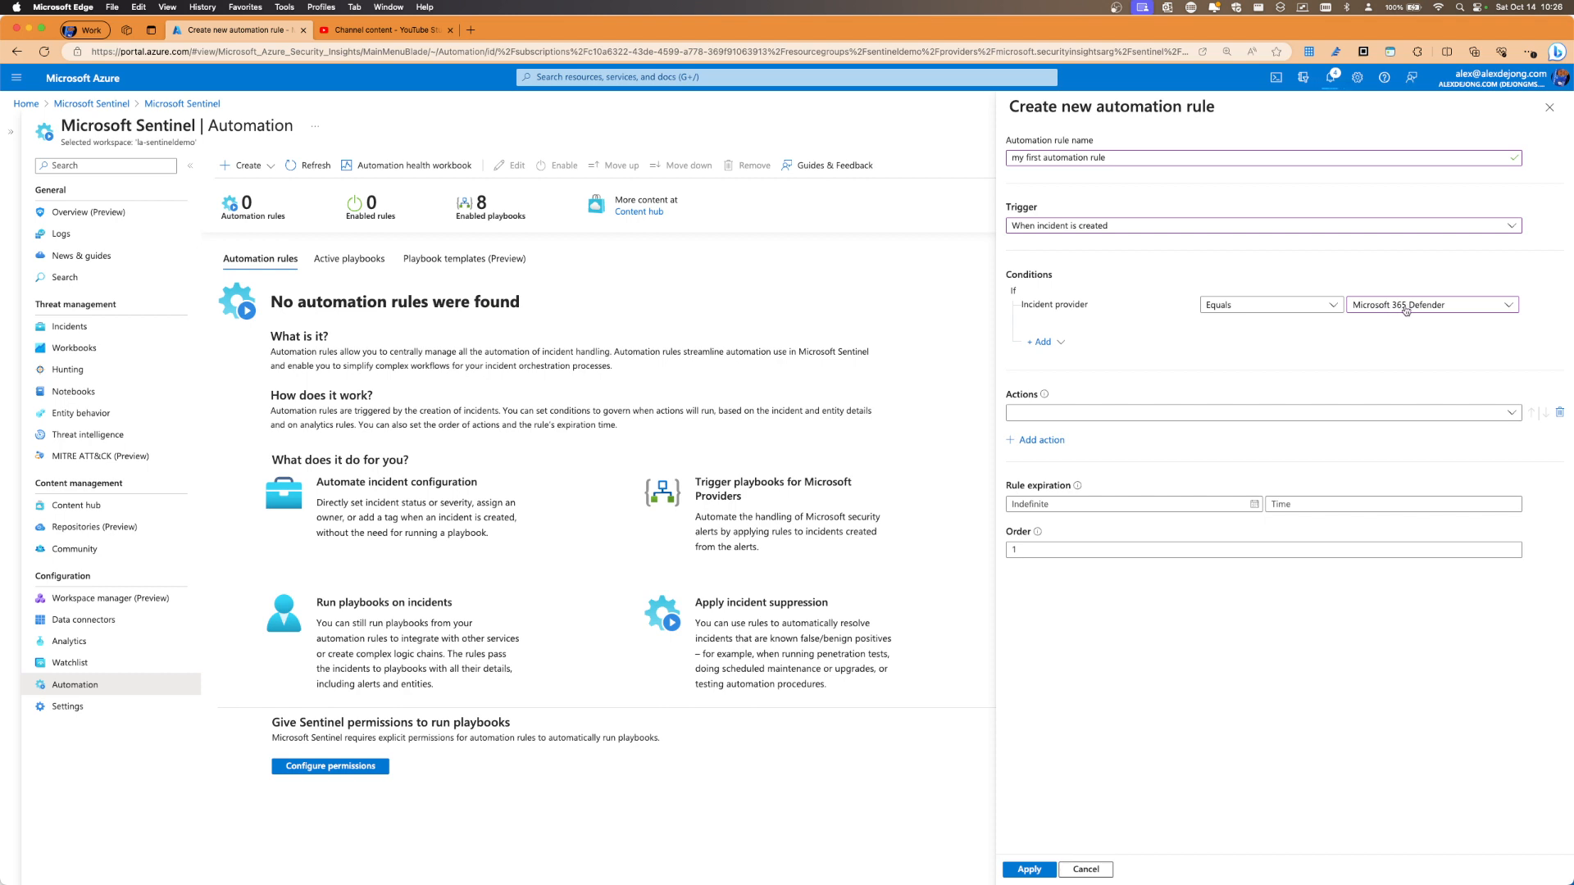
Try an And condition requiring the incident status to equal New, and remove that condition again
{"action": "left_click", "coordinate": [1041, 342]}
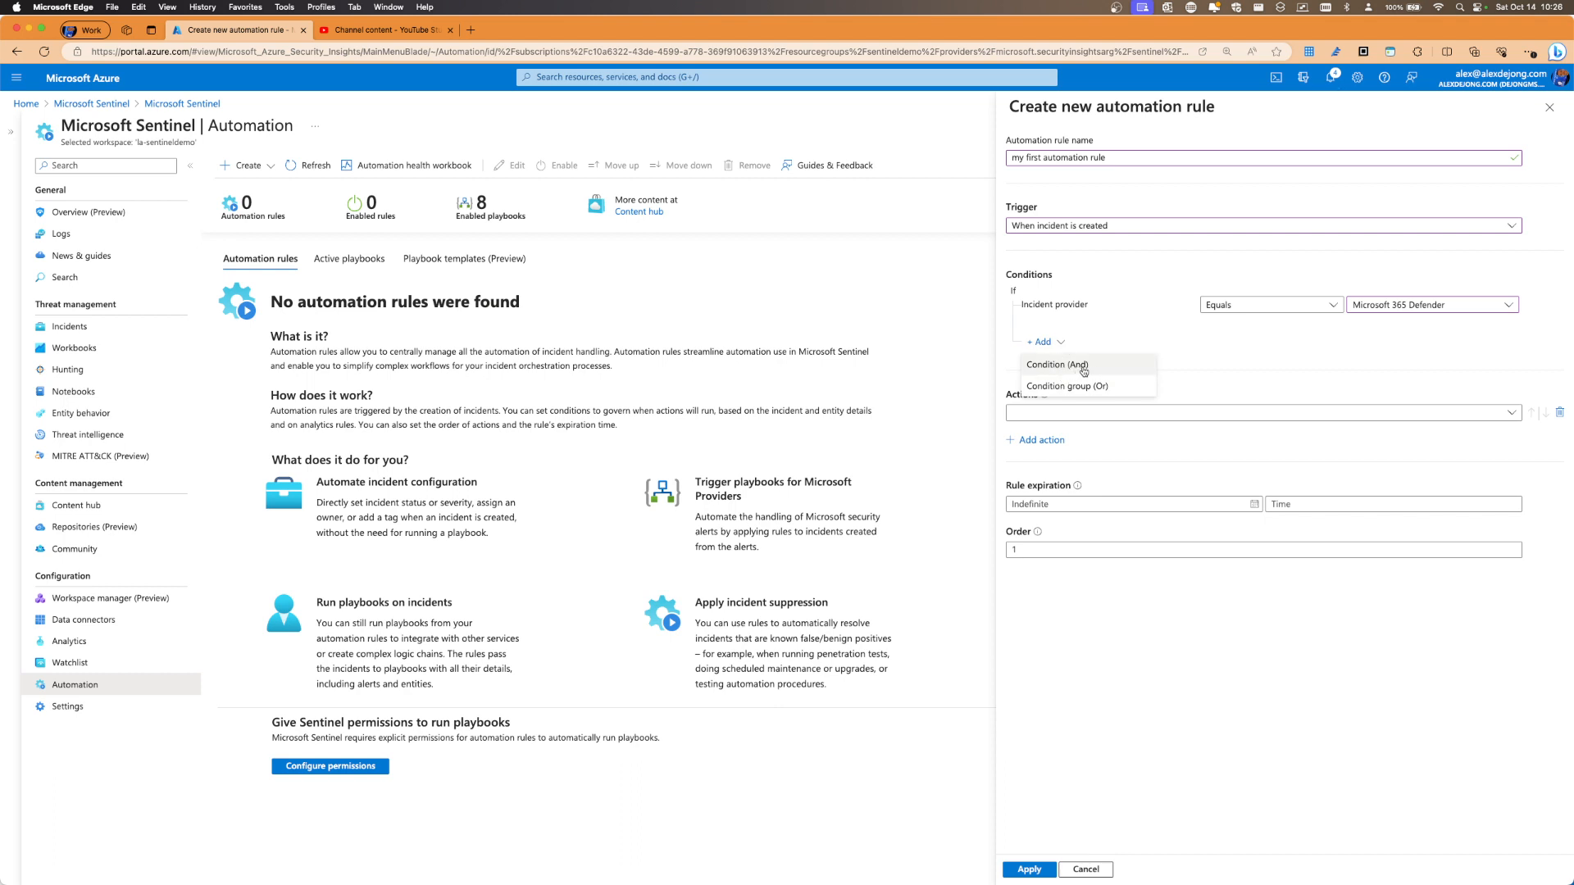
{"action": "left_click", "coordinate": [1086, 368]}
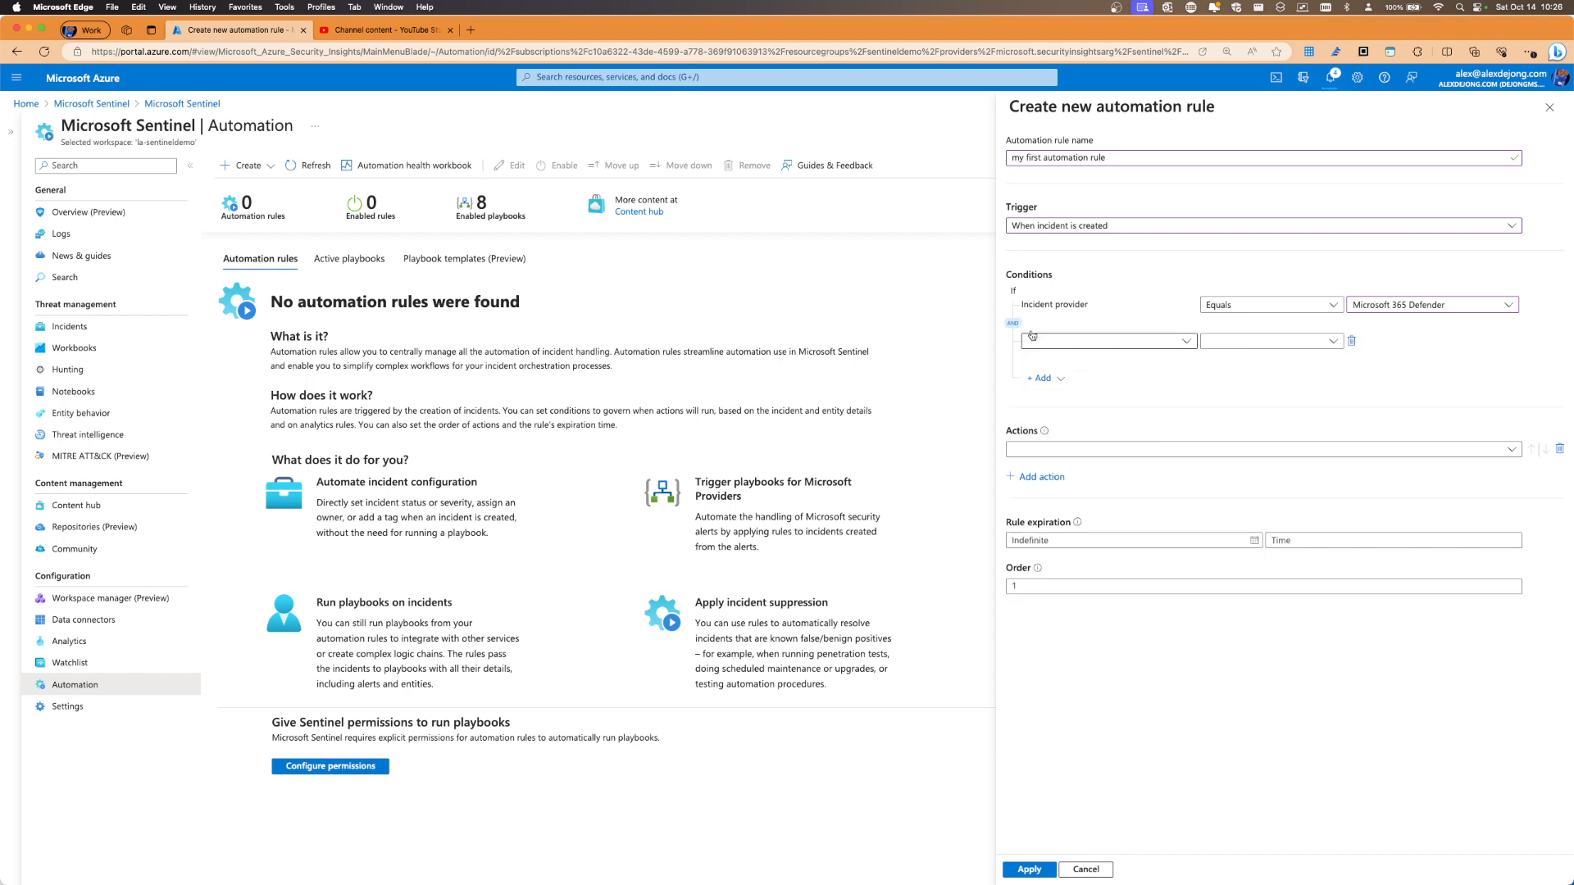
{"action": "left_click", "coordinate": [1066, 342]}
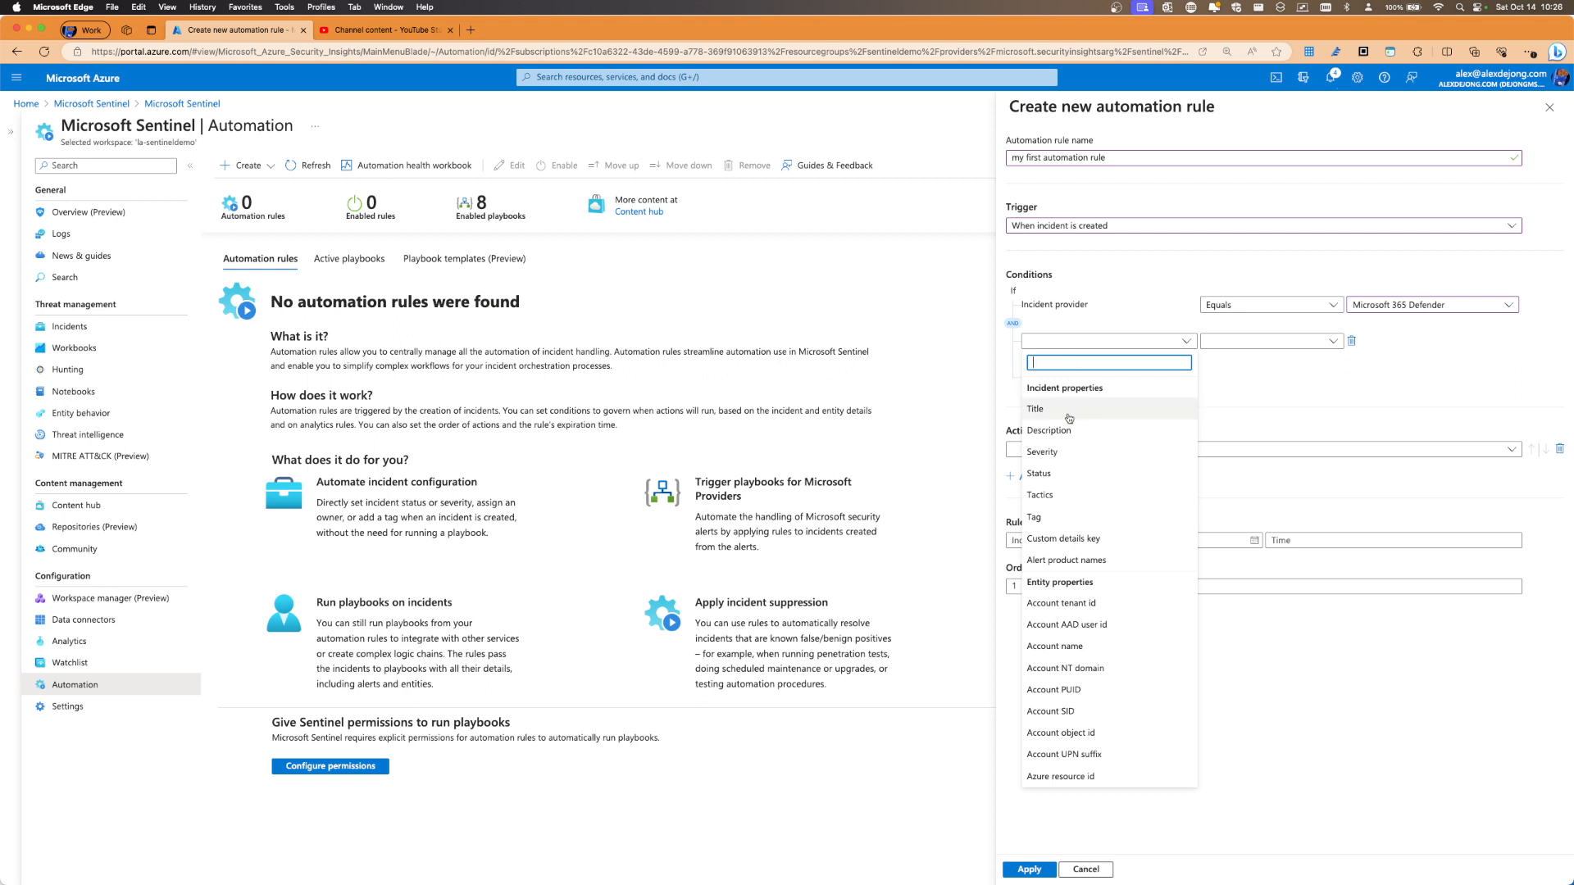
{"action": "left_click", "coordinate": [1046, 516]}
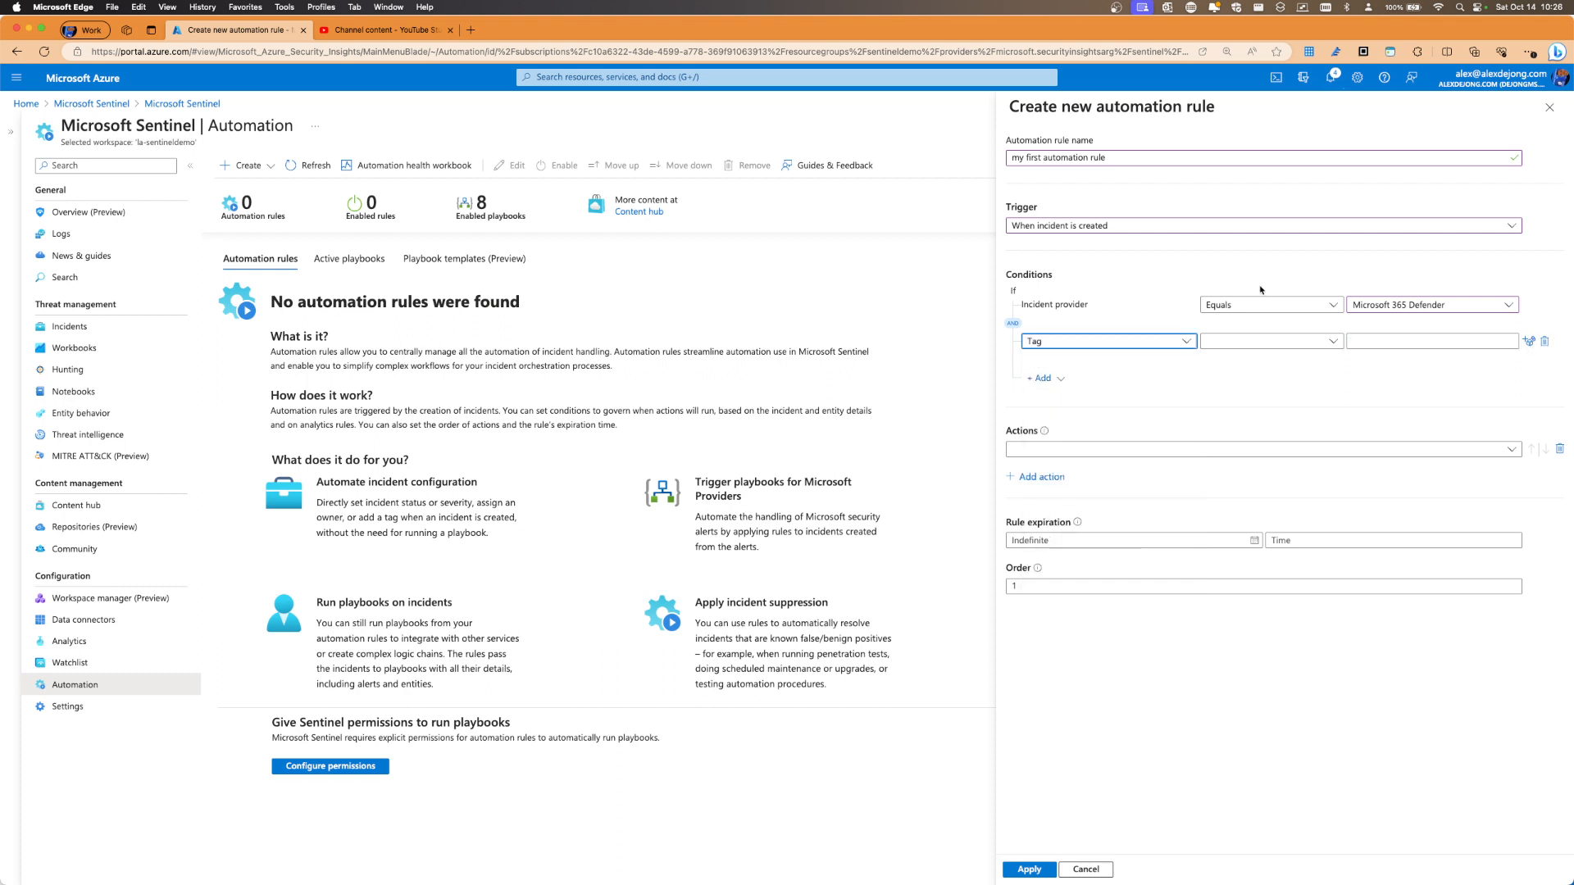
{"action": "left_click", "coordinate": [1257, 343]}
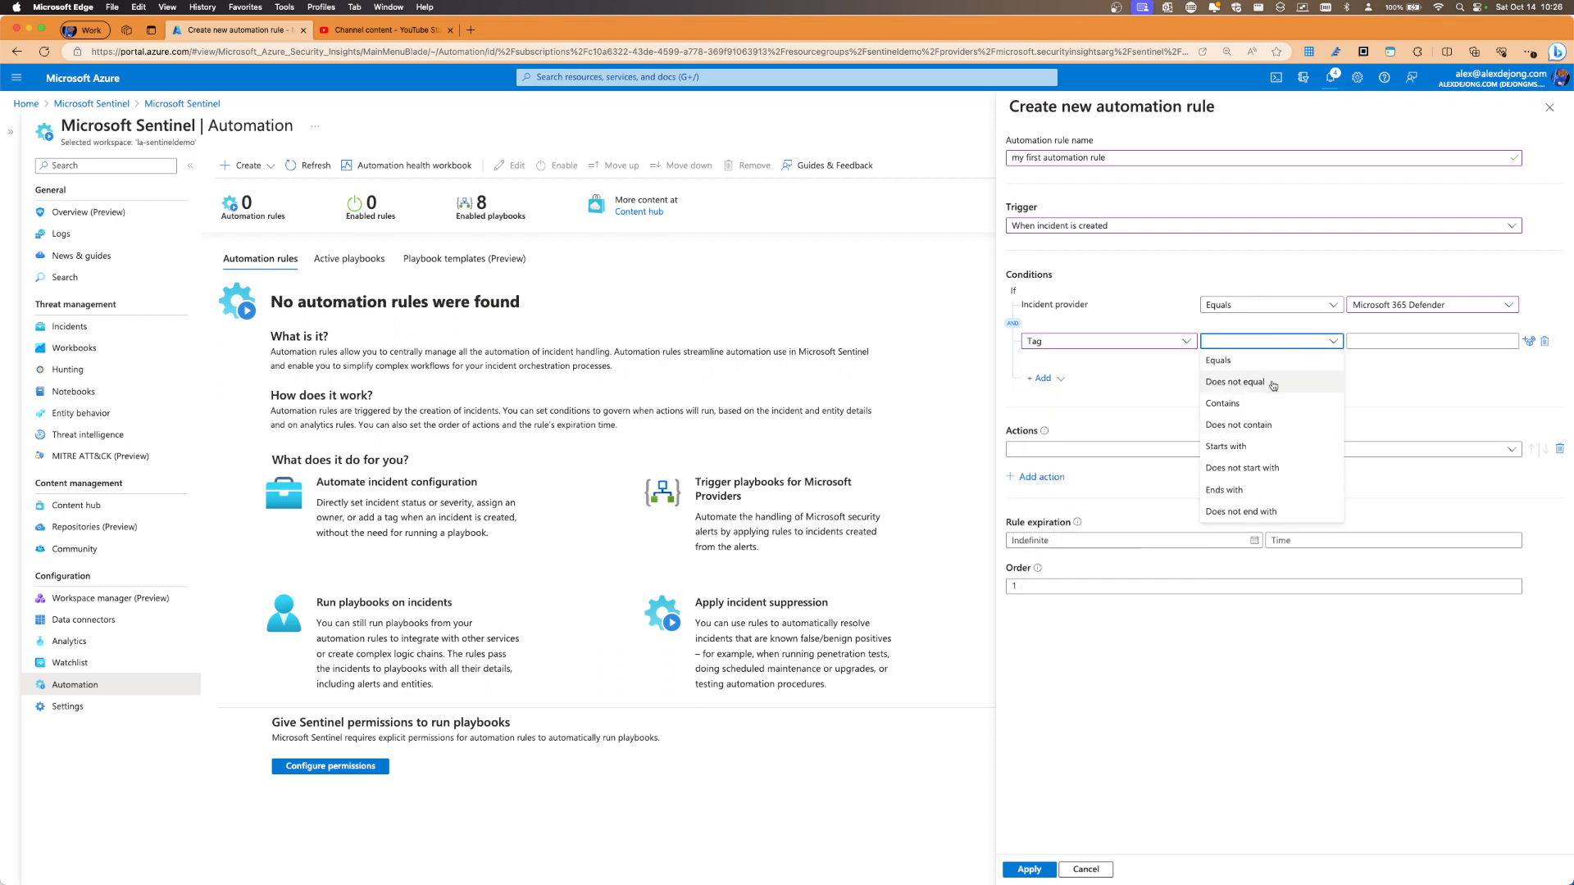
{"action": "left_click", "coordinate": [1086, 342]}
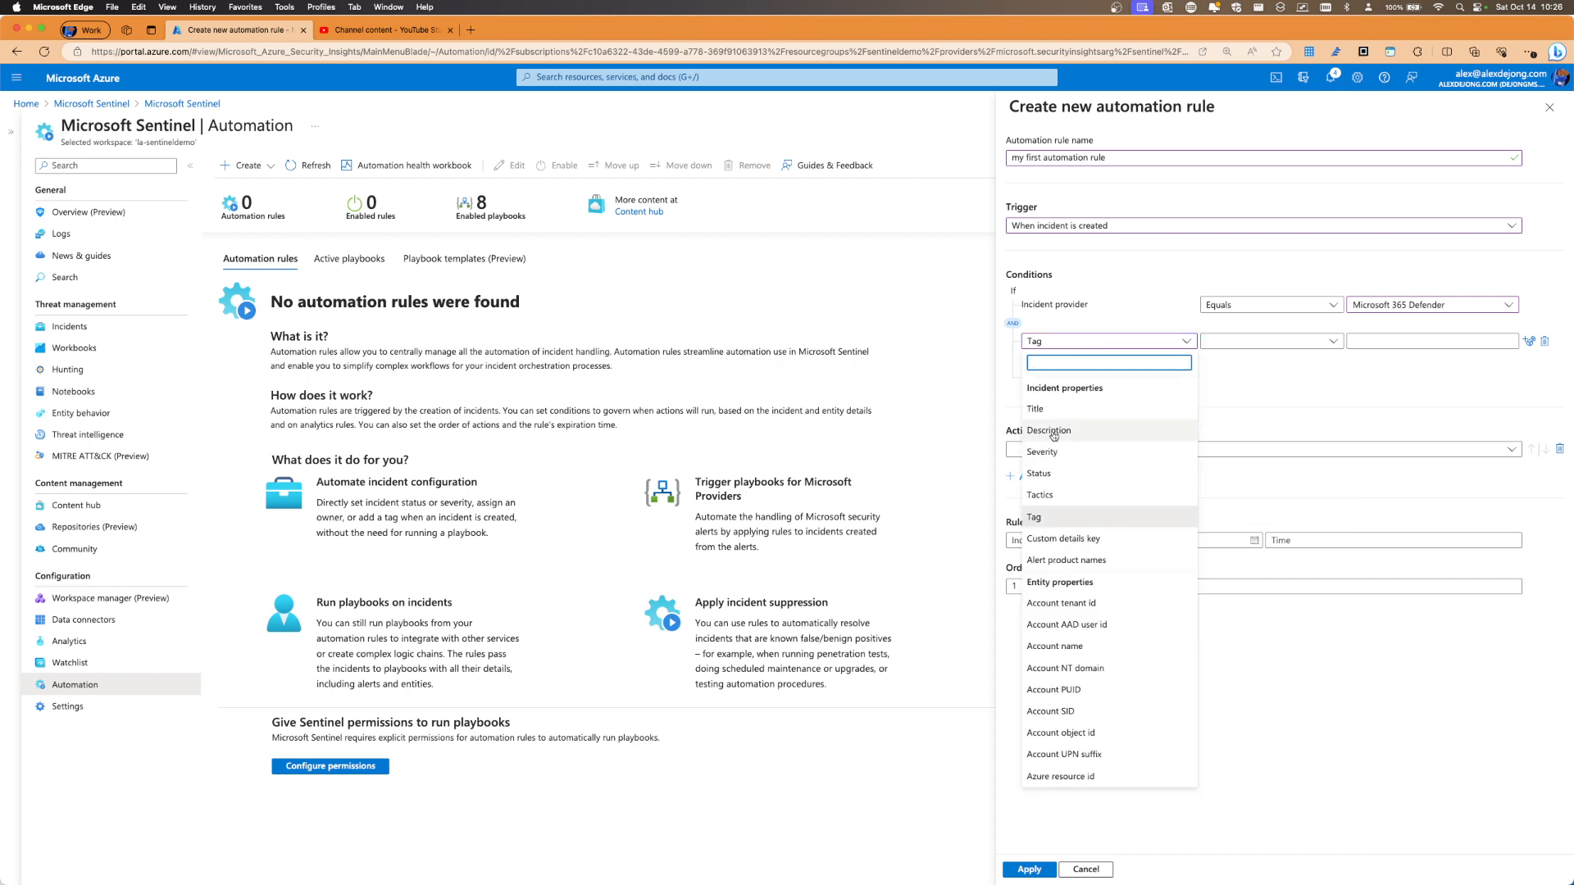
{"action": "left_click", "coordinate": [1046, 474]}
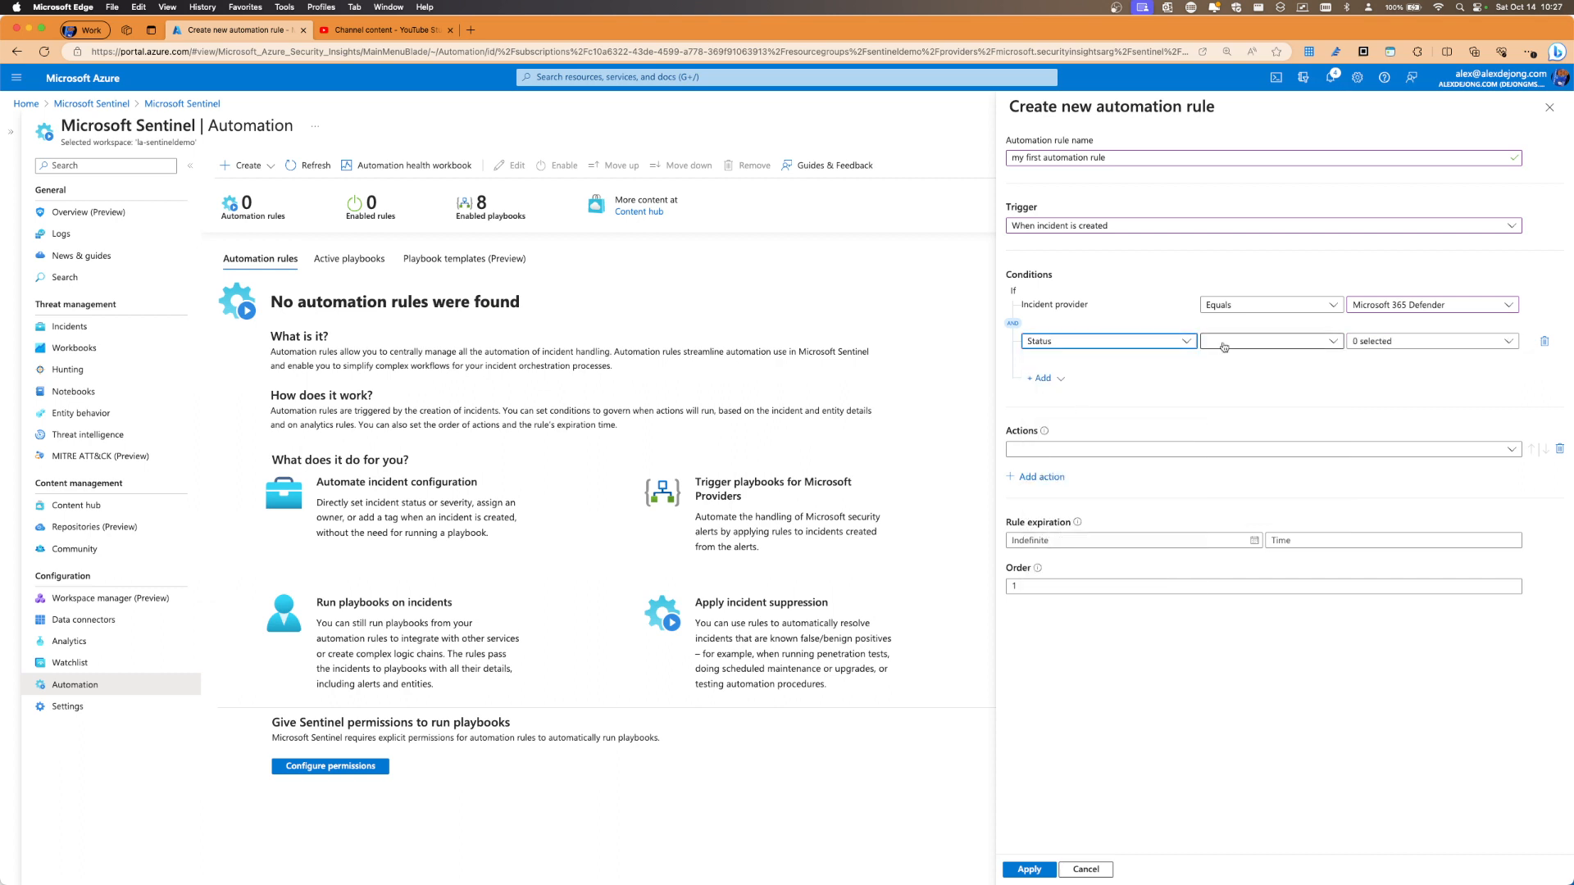
{"action": "left_click", "coordinate": [1263, 341]}
{"action": "left_click", "coordinate": [1241, 363]}
{"action": "left_click", "coordinate": [1397, 341]}
{"action": "left_click", "coordinate": [1359, 408]}
{"action": "left_click", "coordinate": [1367, 343]}
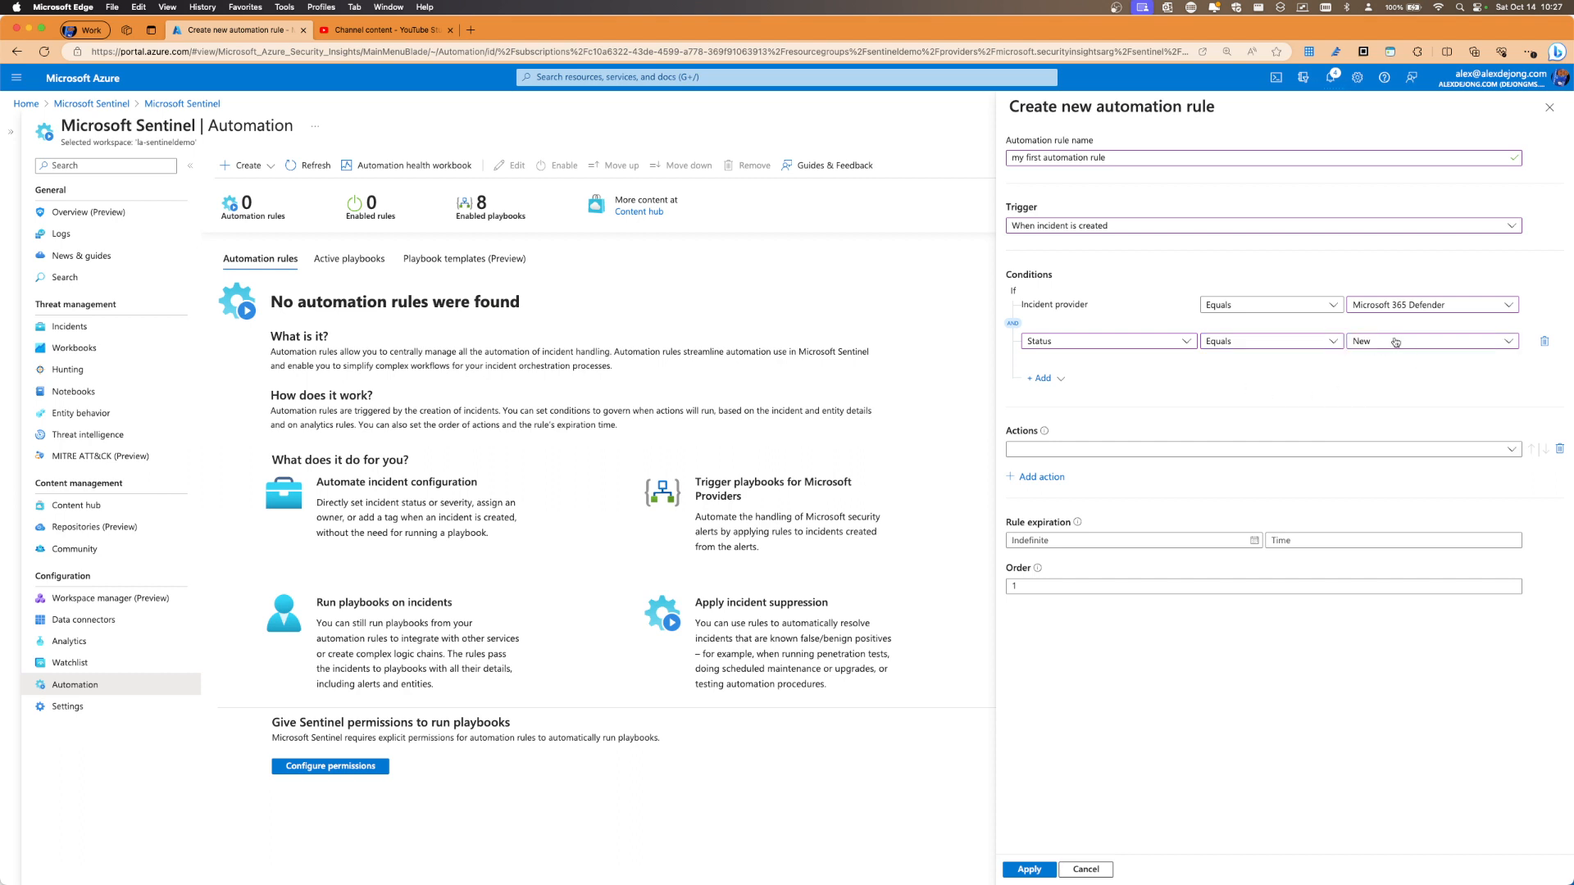
{"action": "left_click", "coordinate": [1544, 341]}
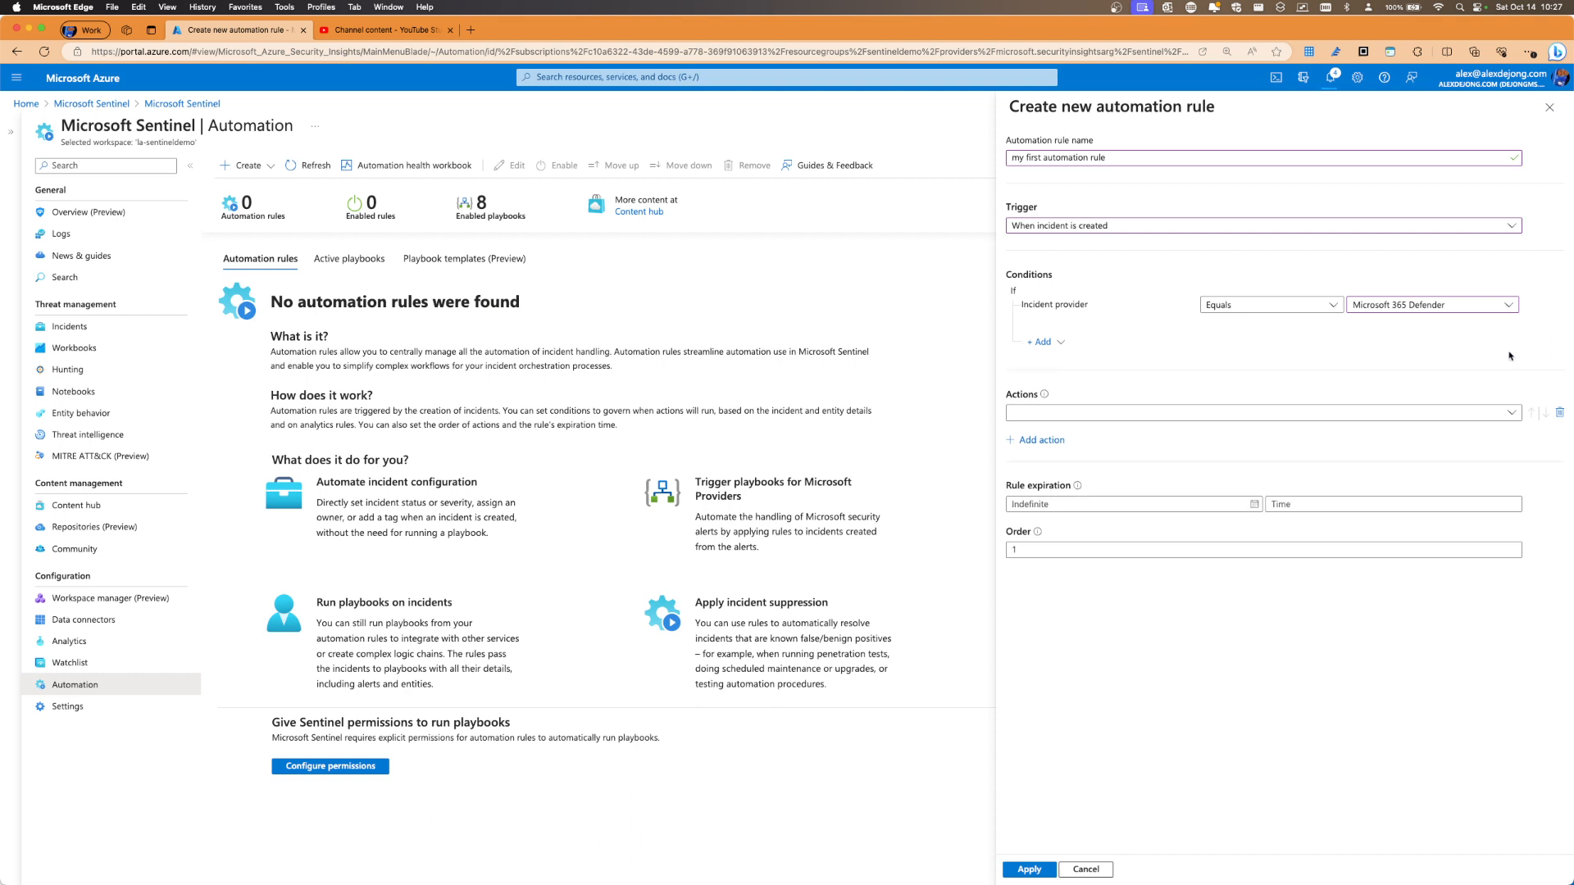
Add an And condition requiring the incident severity to equal High
{"action": "left_click", "coordinate": [1041, 342]}
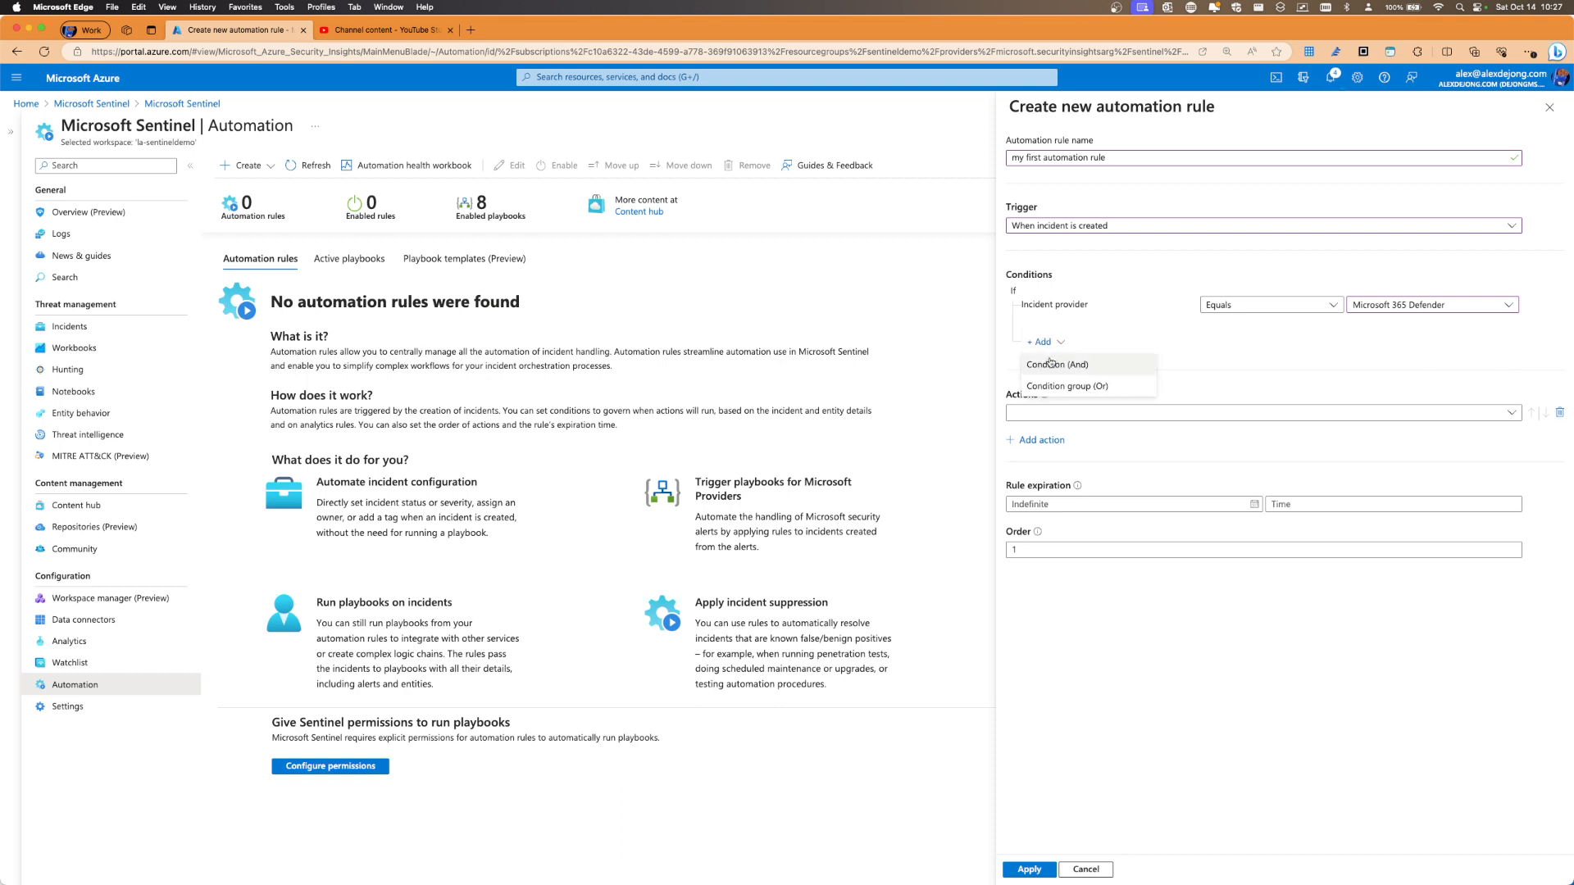
{"action": "left_click", "coordinate": [1051, 360]}
{"action": "left_click", "coordinate": [1159, 343]}
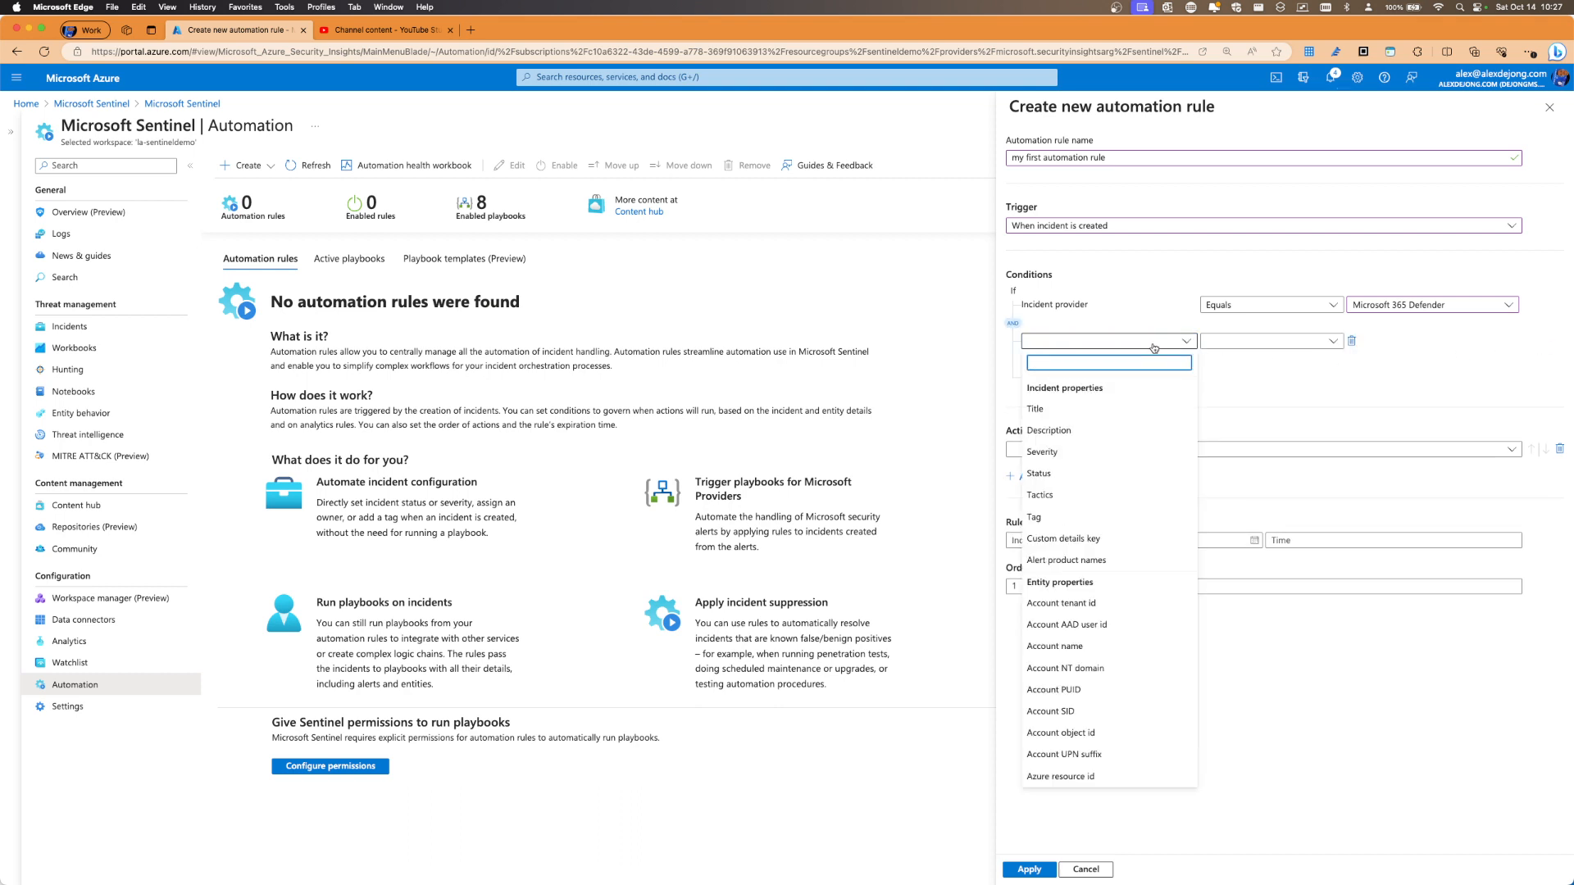
{"action": "scroll", "coordinate": [1130, 401], "scroll_direction": "down", "scroll_amount": 10}
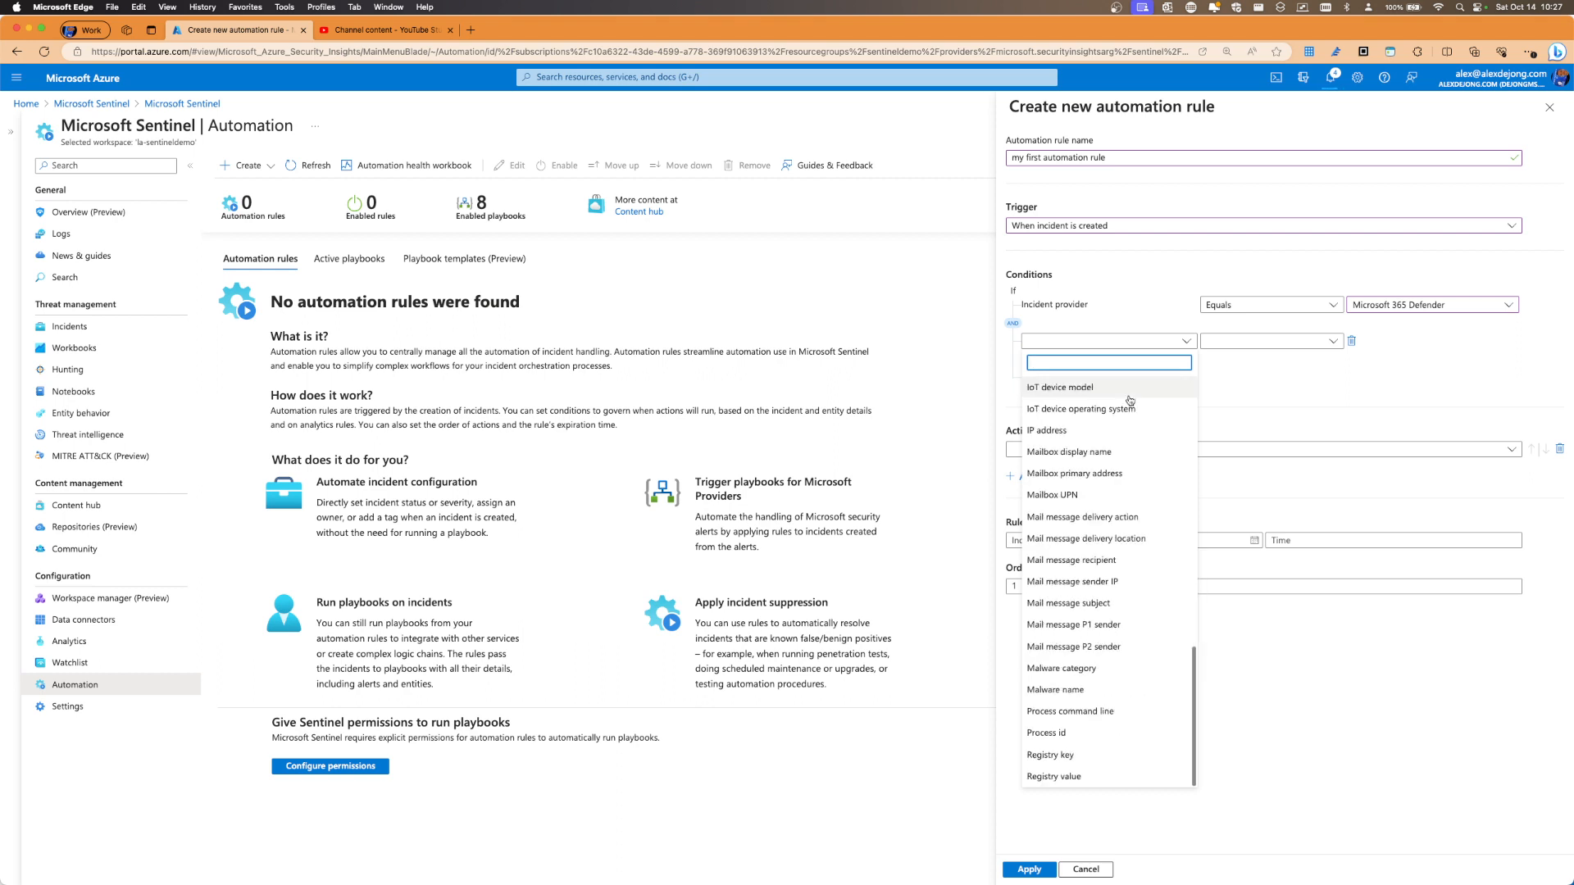
{"action": "scroll", "coordinate": [1129, 400], "scroll_direction": "up", "scroll_amount": 10}
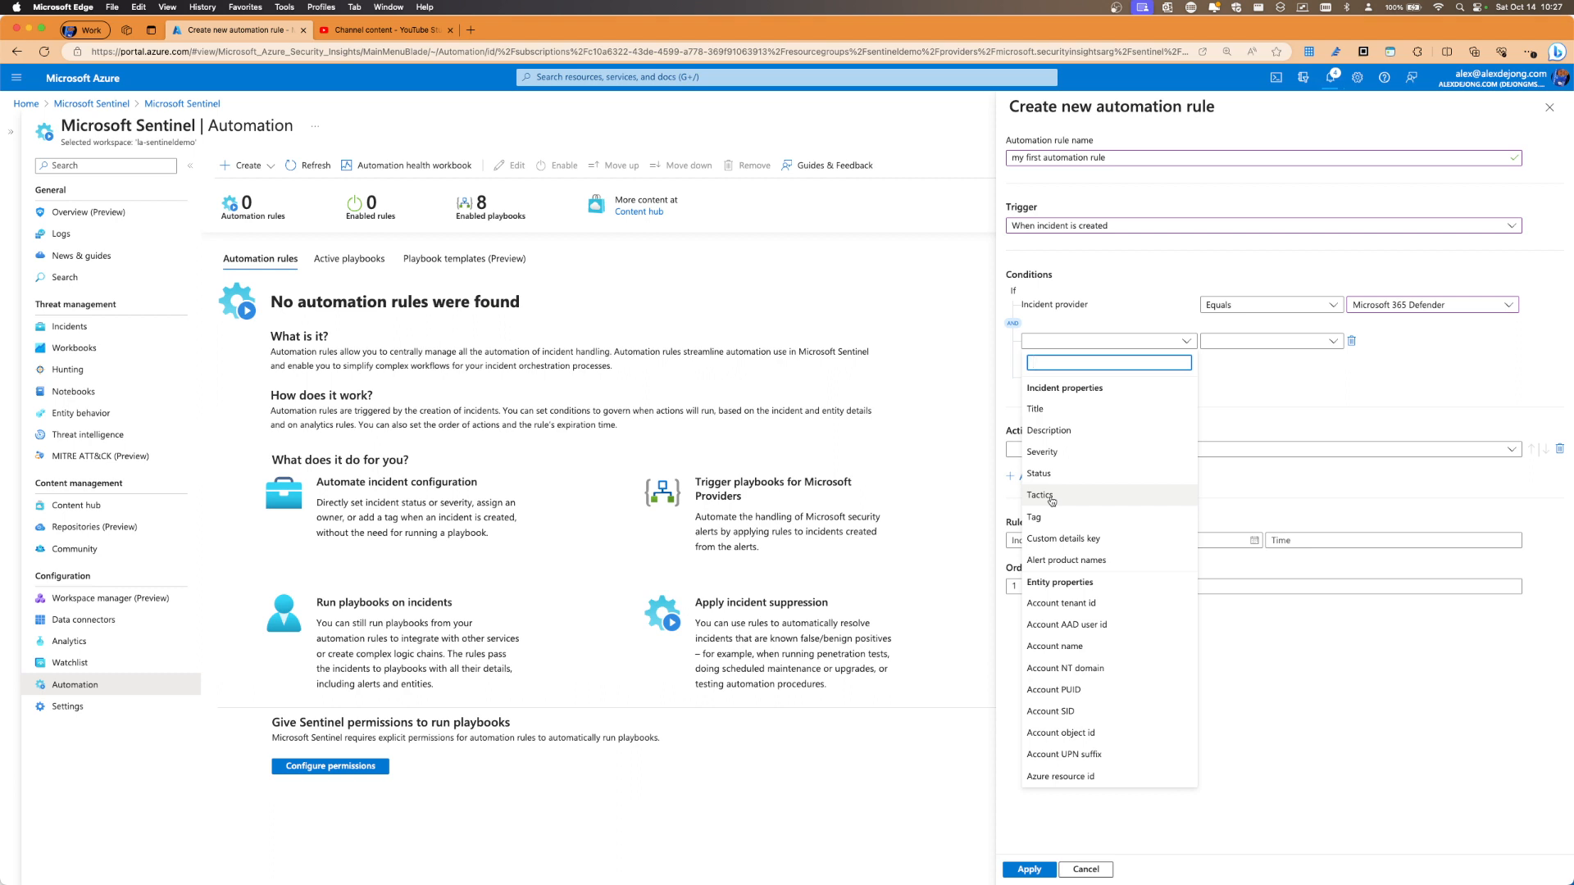
{"action": "left_click", "coordinate": [1053, 452]}
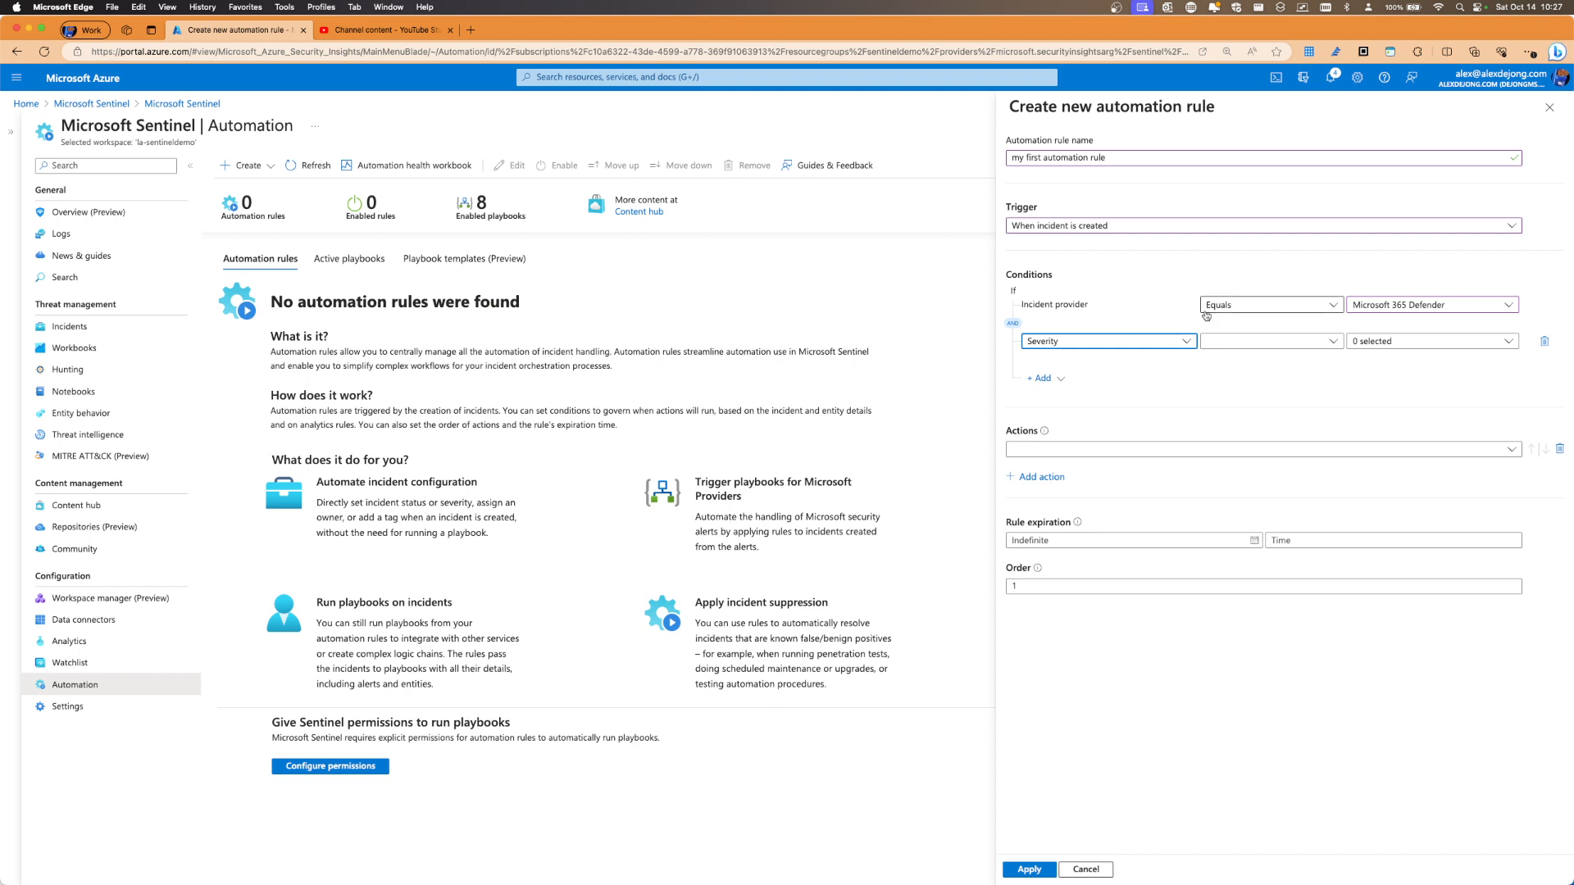
{"action": "left_click", "coordinate": [1254, 341]}
{"action": "left_click", "coordinate": [1250, 363]}
{"action": "left_click", "coordinate": [1398, 343]}
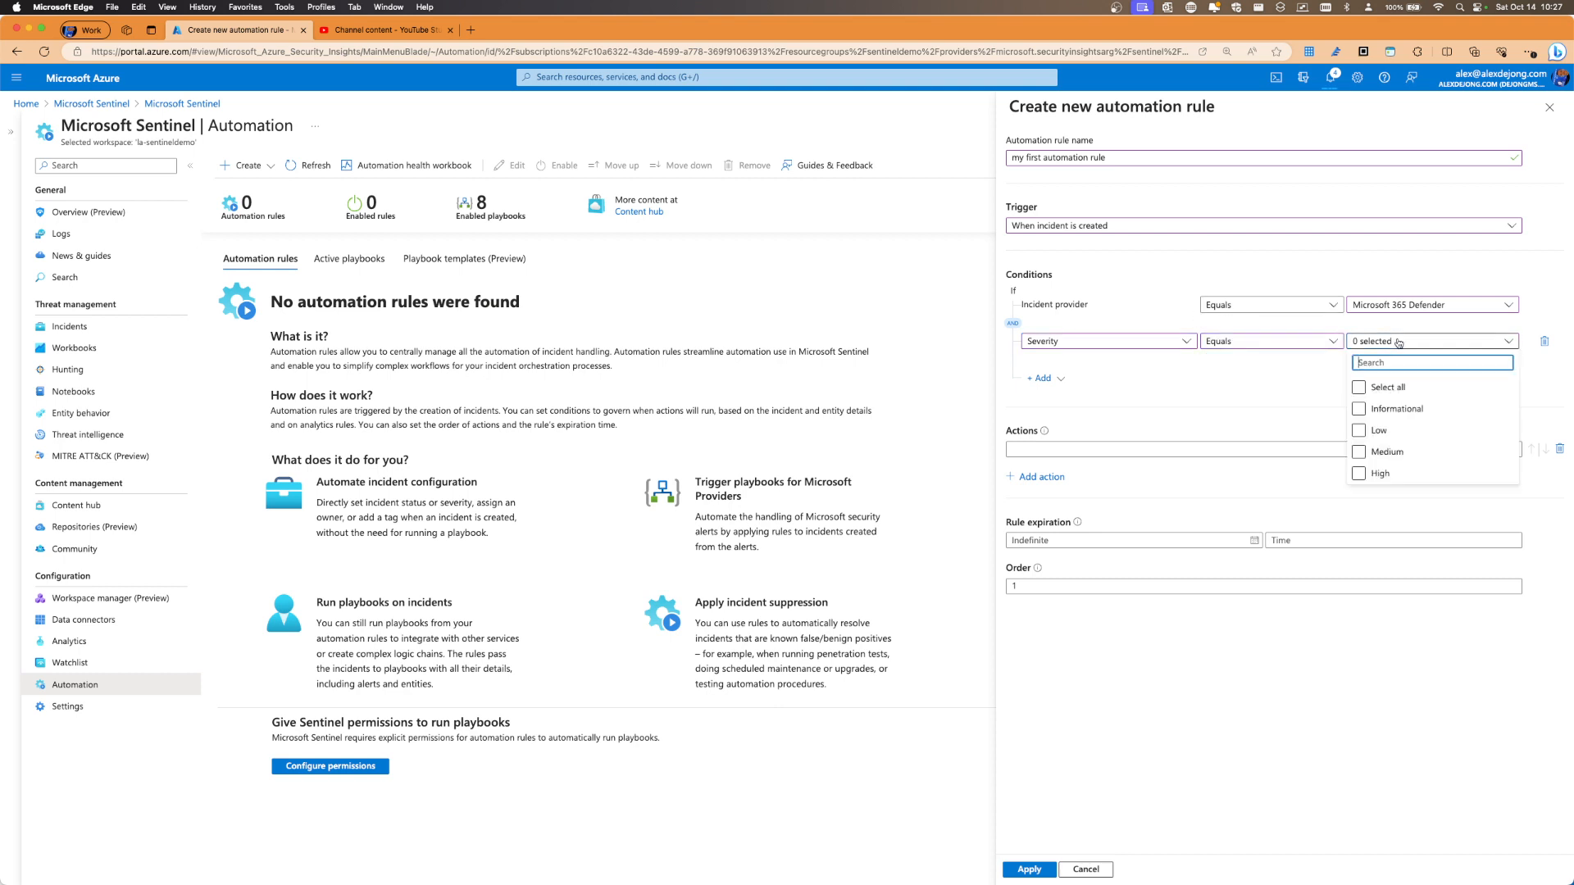
{"action": "left_click", "coordinate": [1359, 473]}
{"action": "left_click", "coordinate": [1275, 259]}
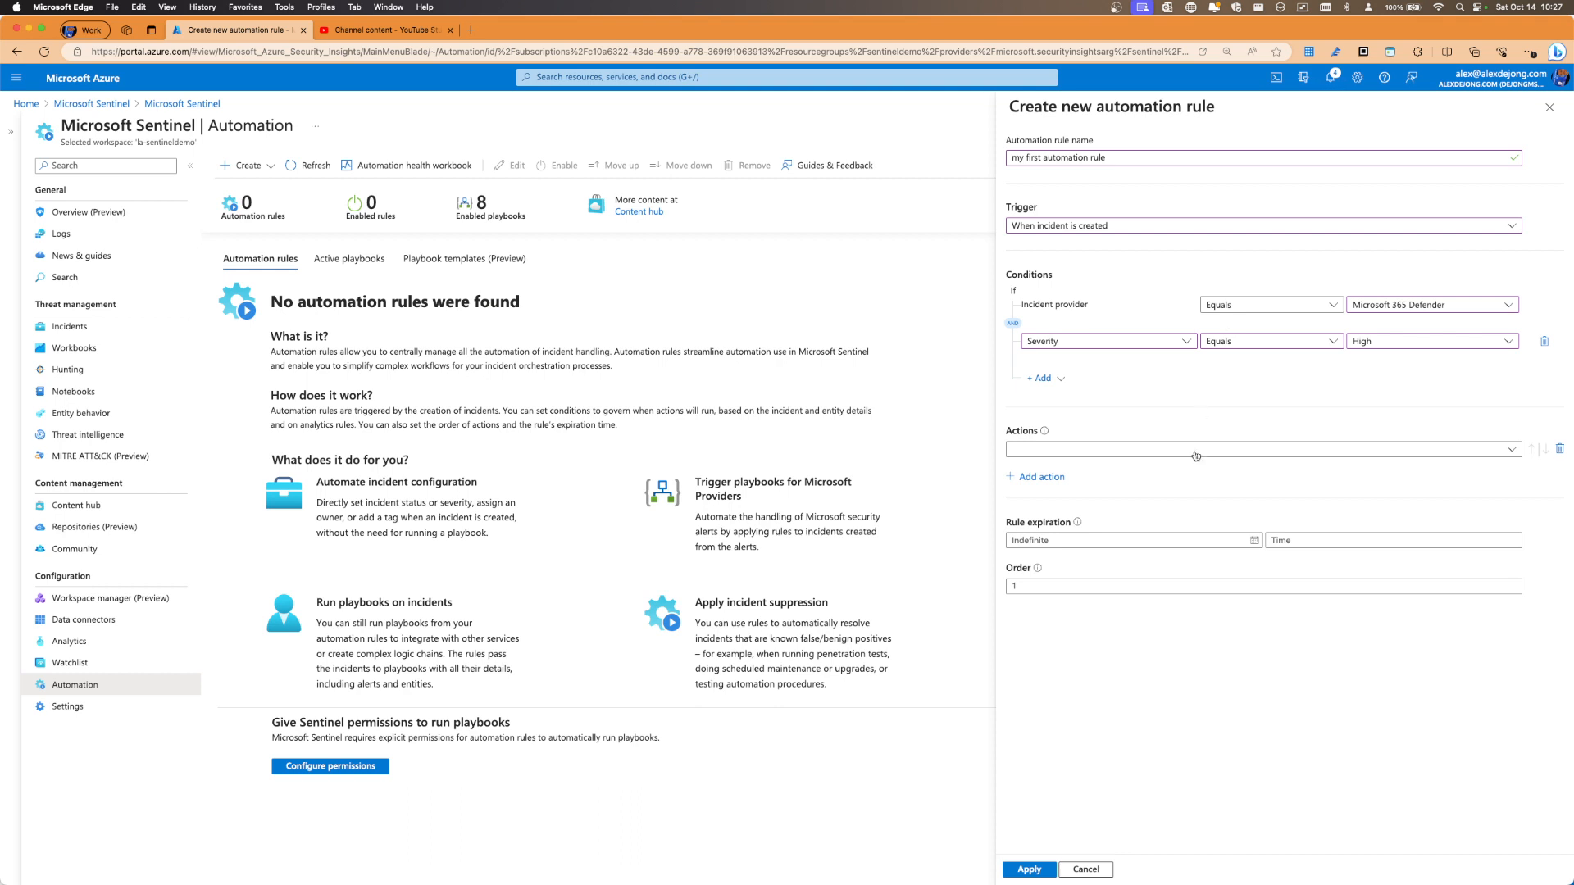
Set the rule's first action to Assign owner and choose the user listed directly below Assign to me
{"action": "left_click", "coordinate": [1123, 455]}
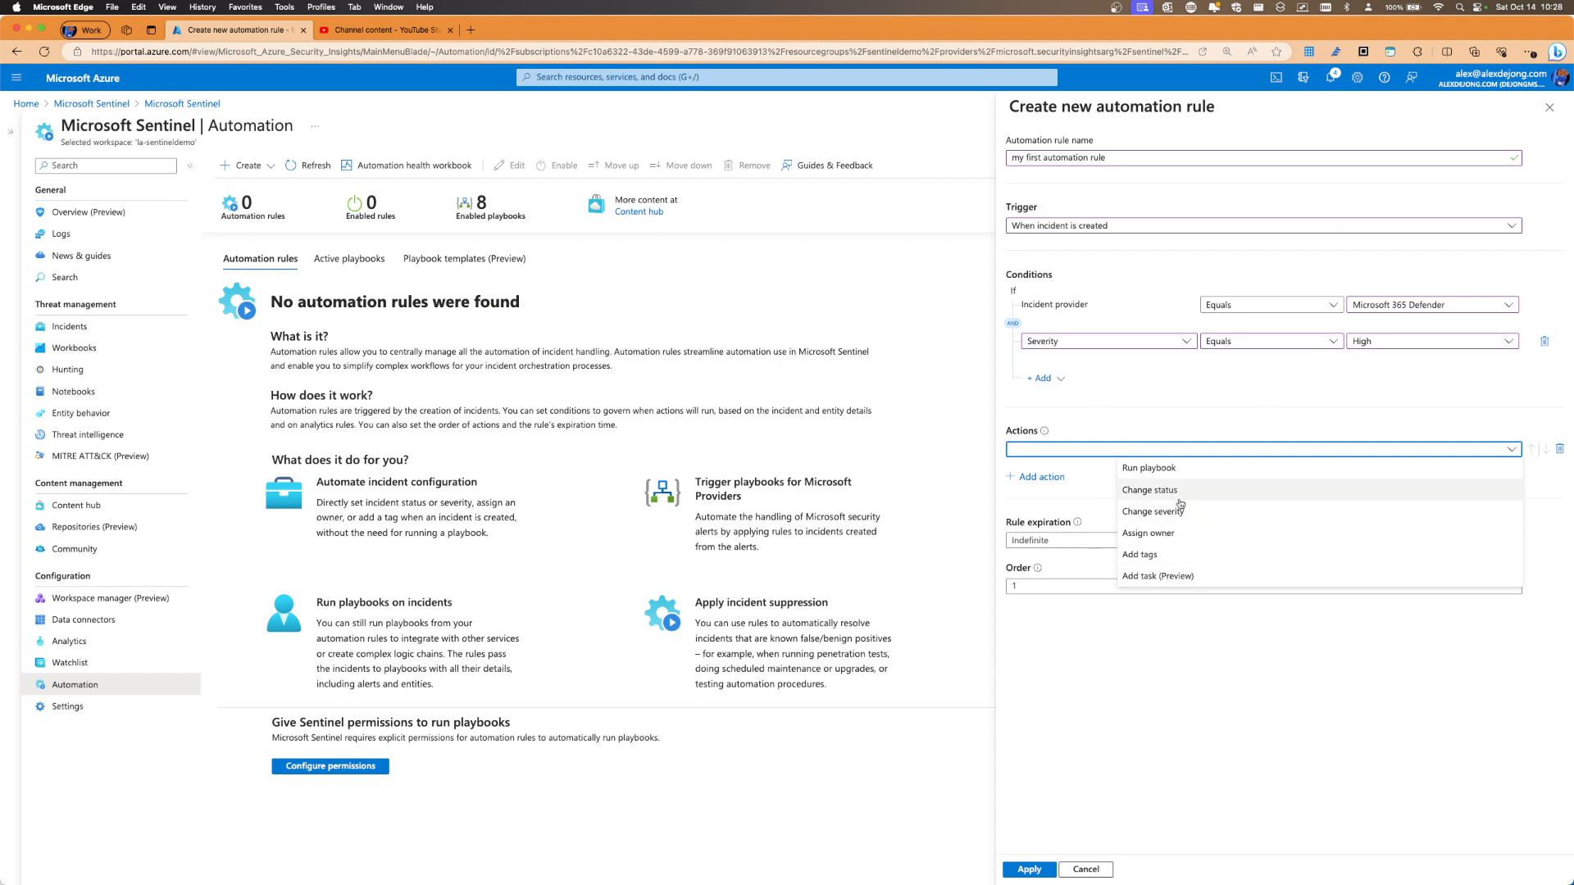
{"action": "left_click", "coordinate": [1147, 533]}
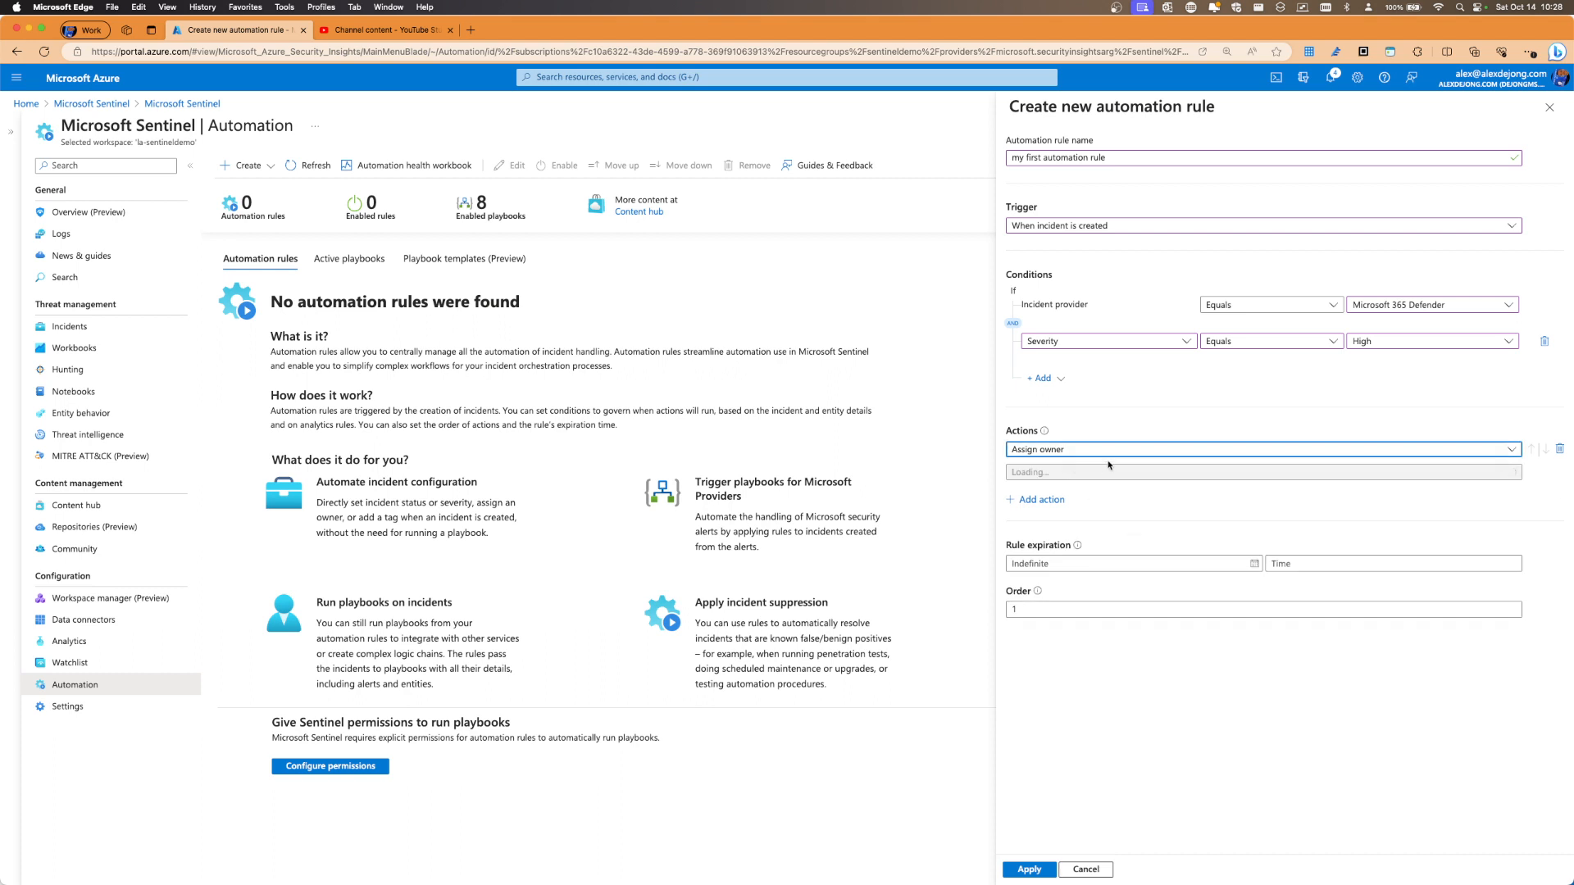
{"action": "left_click", "coordinate": [1187, 477]}
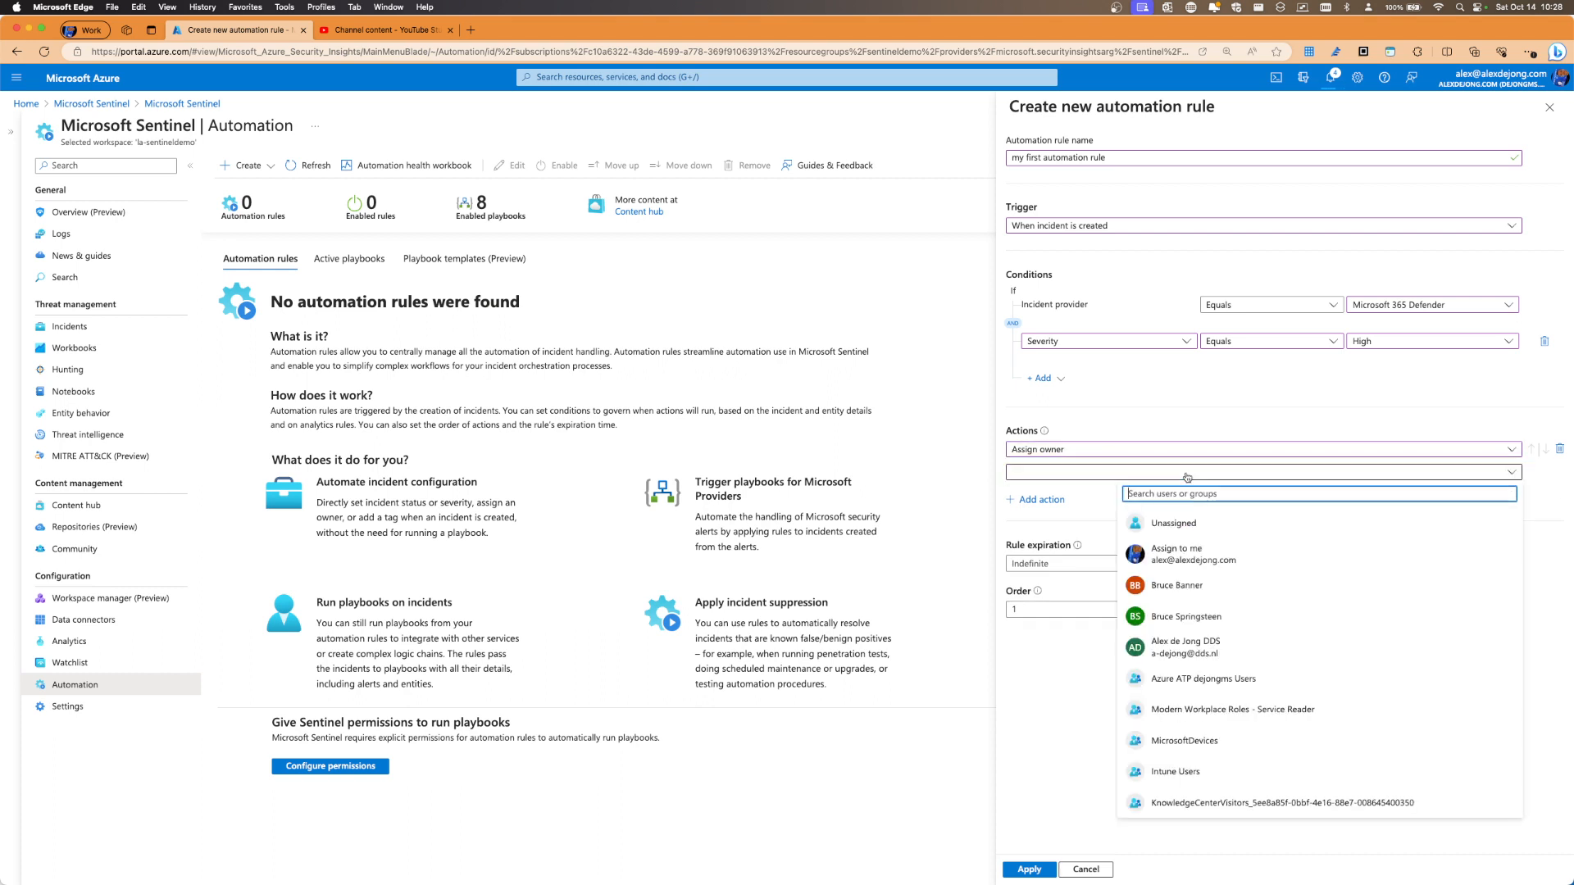
{"action": "left_click", "coordinate": [1120, 578]}
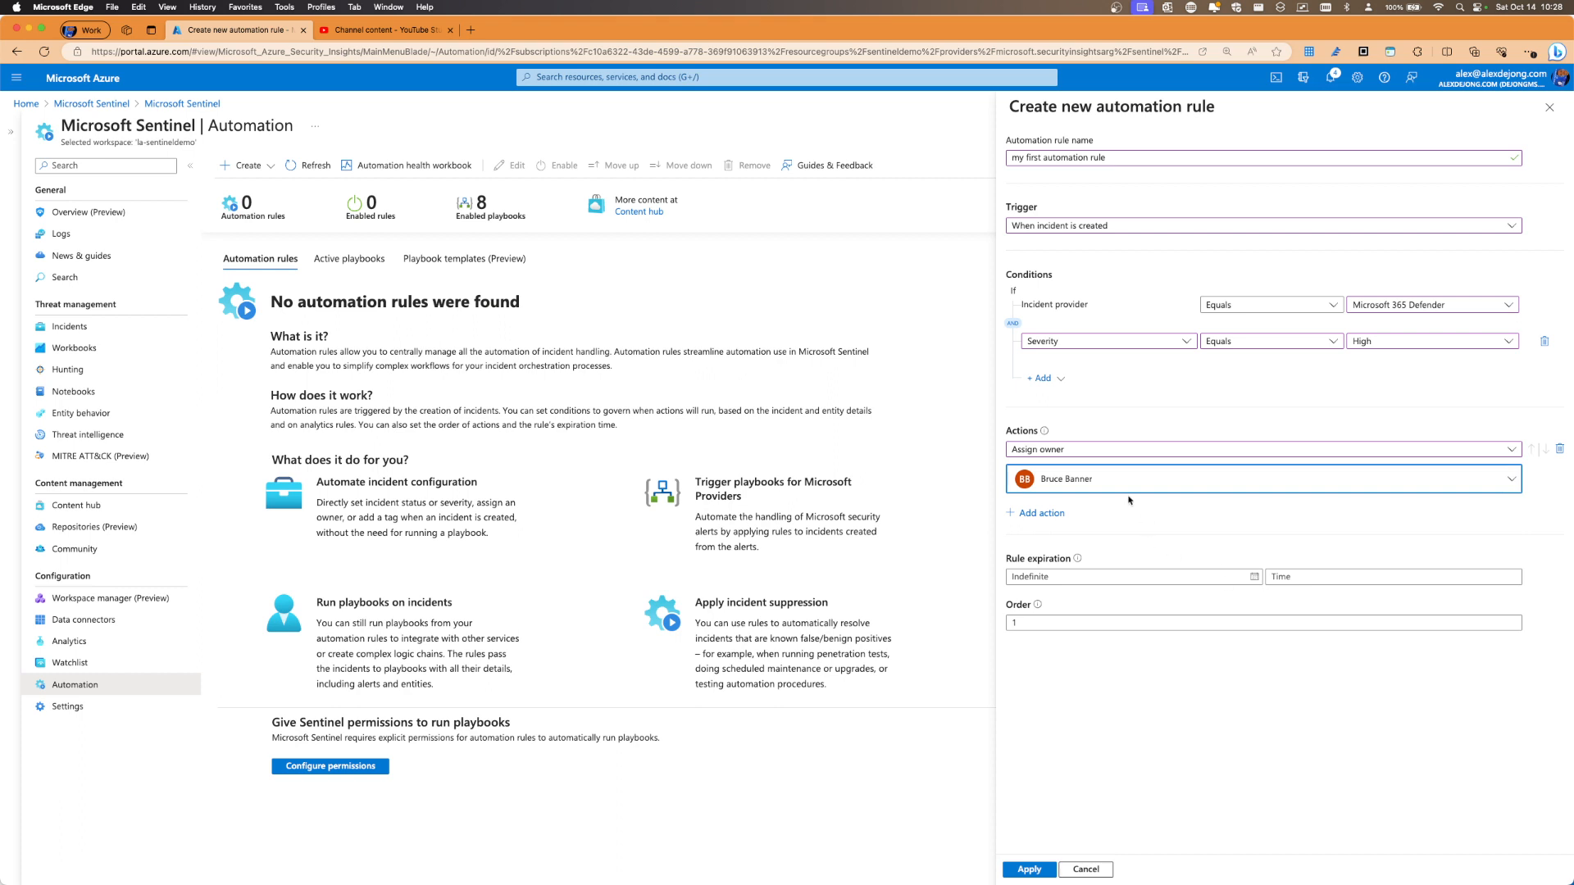
Add a second action of type Add tags with the tag "Microsoft365"
{"action": "left_click", "coordinate": [1047, 514]}
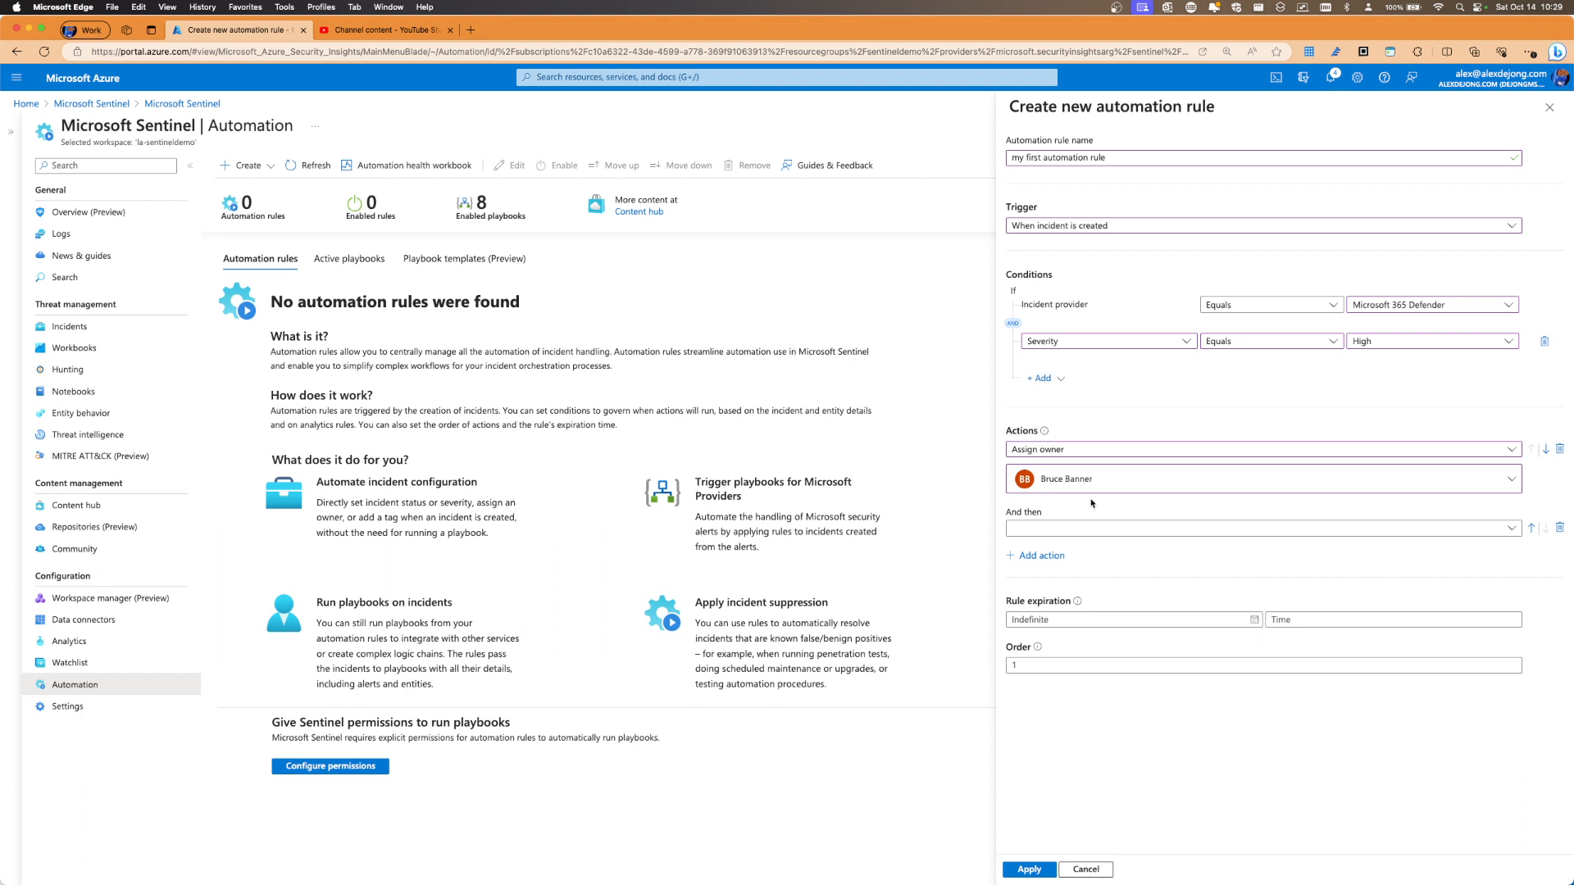
{"action": "left_click", "coordinate": [1123, 529]}
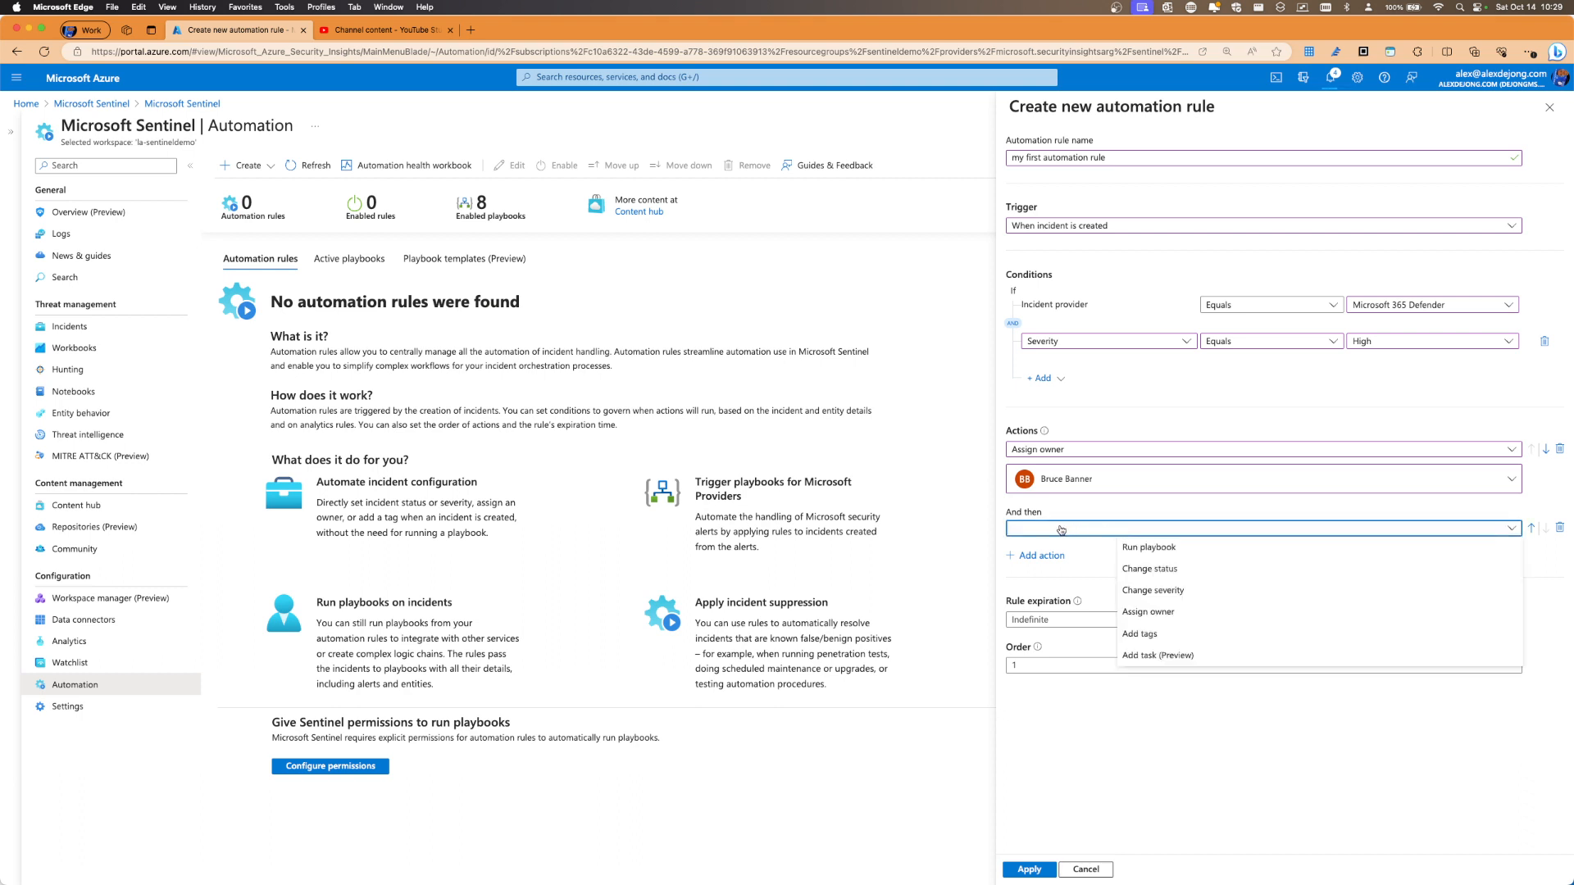
{"action": "left_click", "coordinate": [1137, 640]}
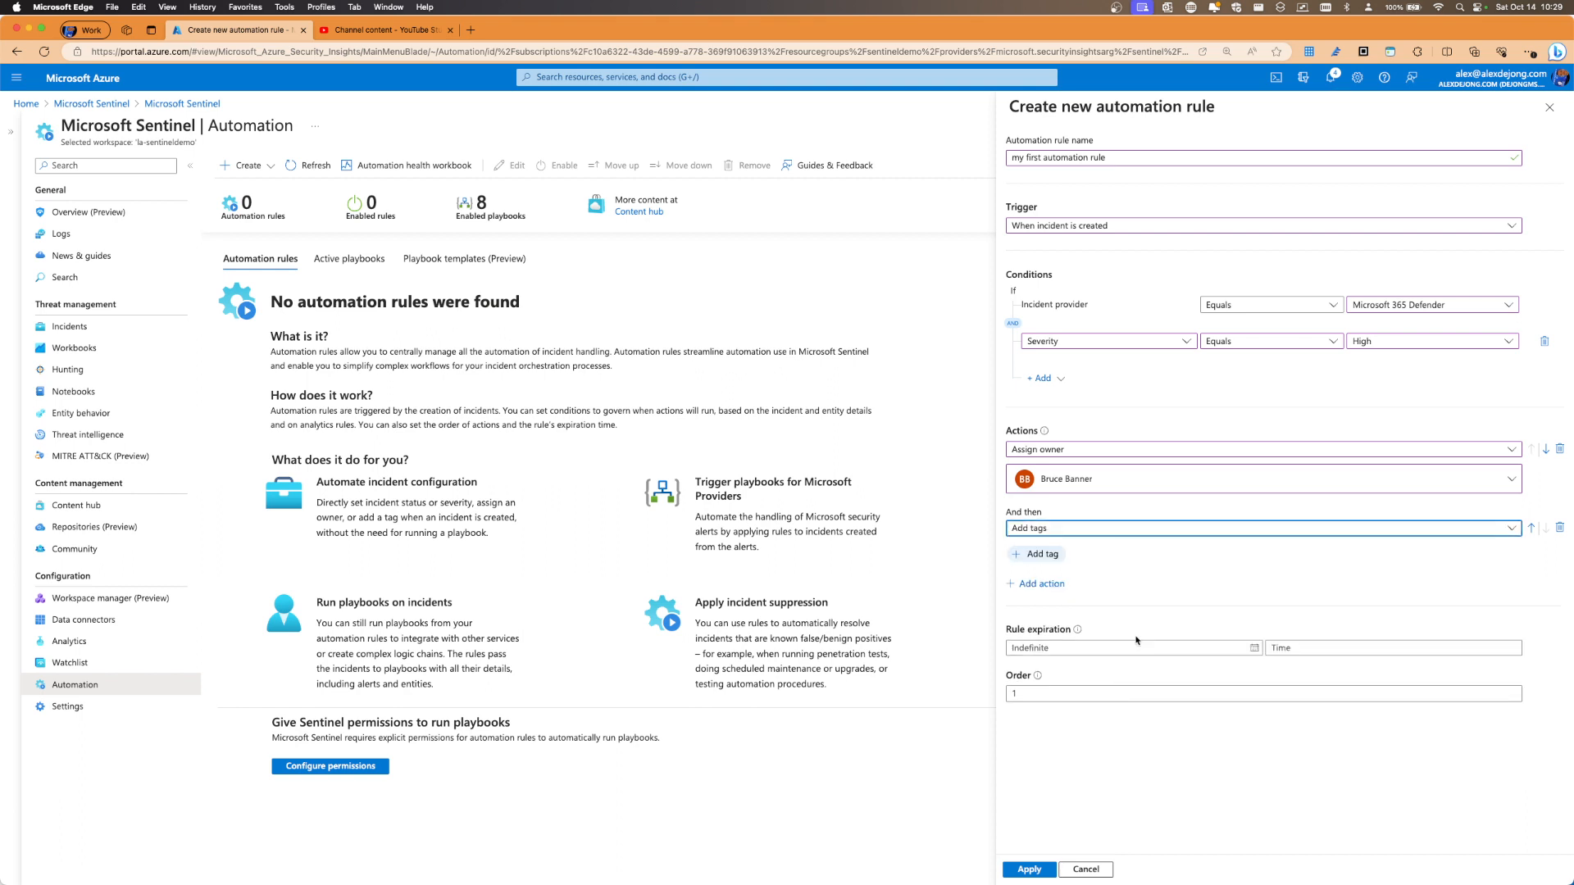
{"action": "left_click", "coordinate": [1041, 555]}
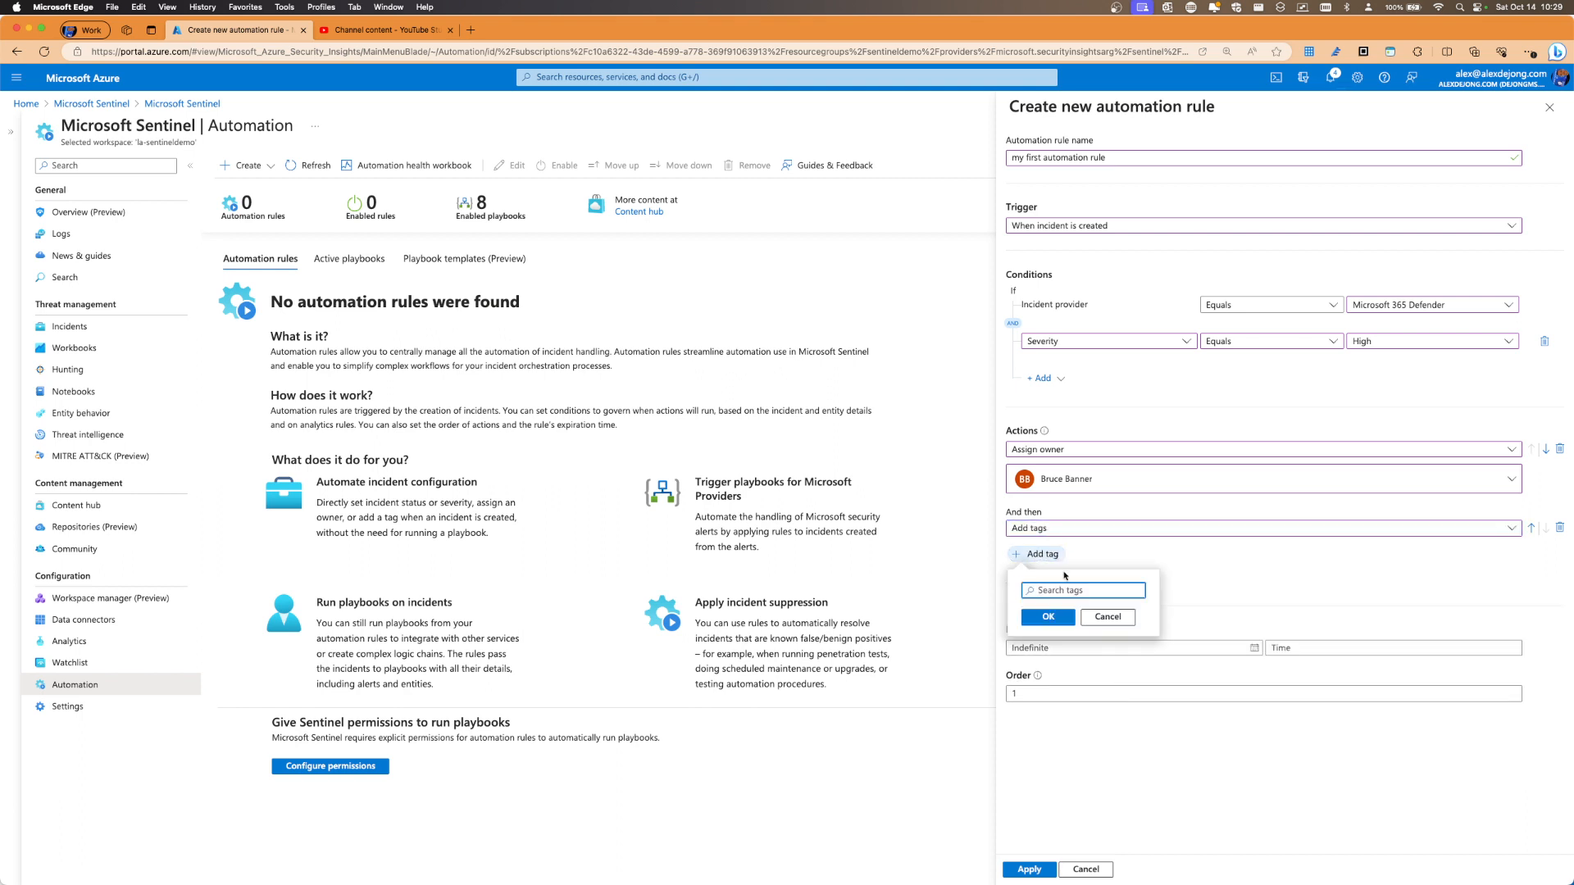
{"action": "type", "text": "Microsoft365"}
{"action": "left_click", "coordinate": [1048, 617]}
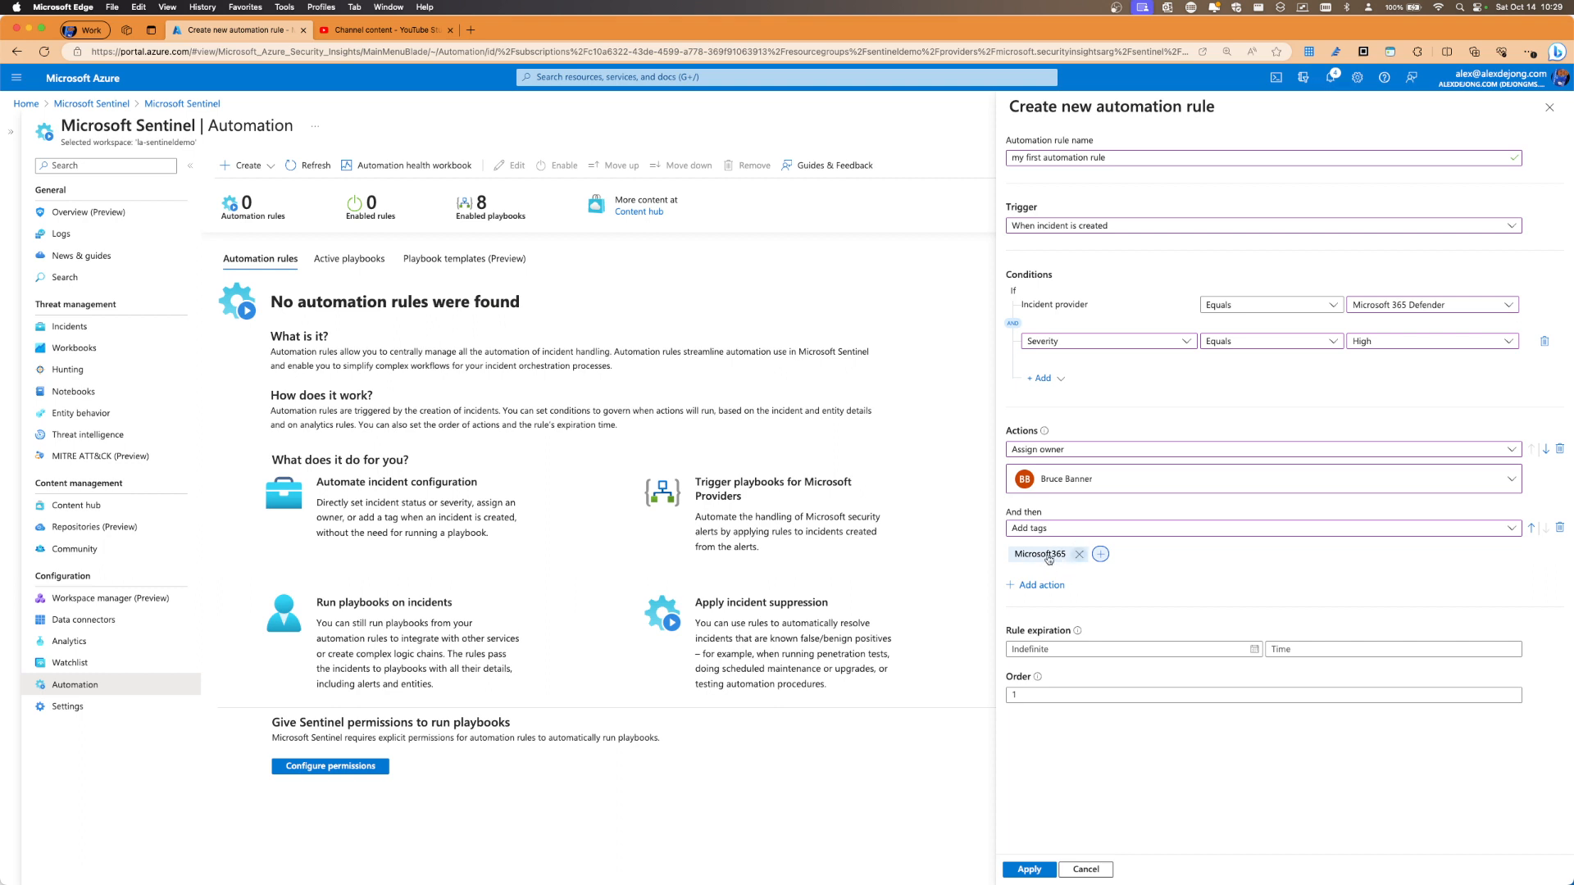
Add a third action of type Add task (Preview) titled "Inform the CISO about the Incident"
{"action": "left_click", "coordinate": [1043, 585]}
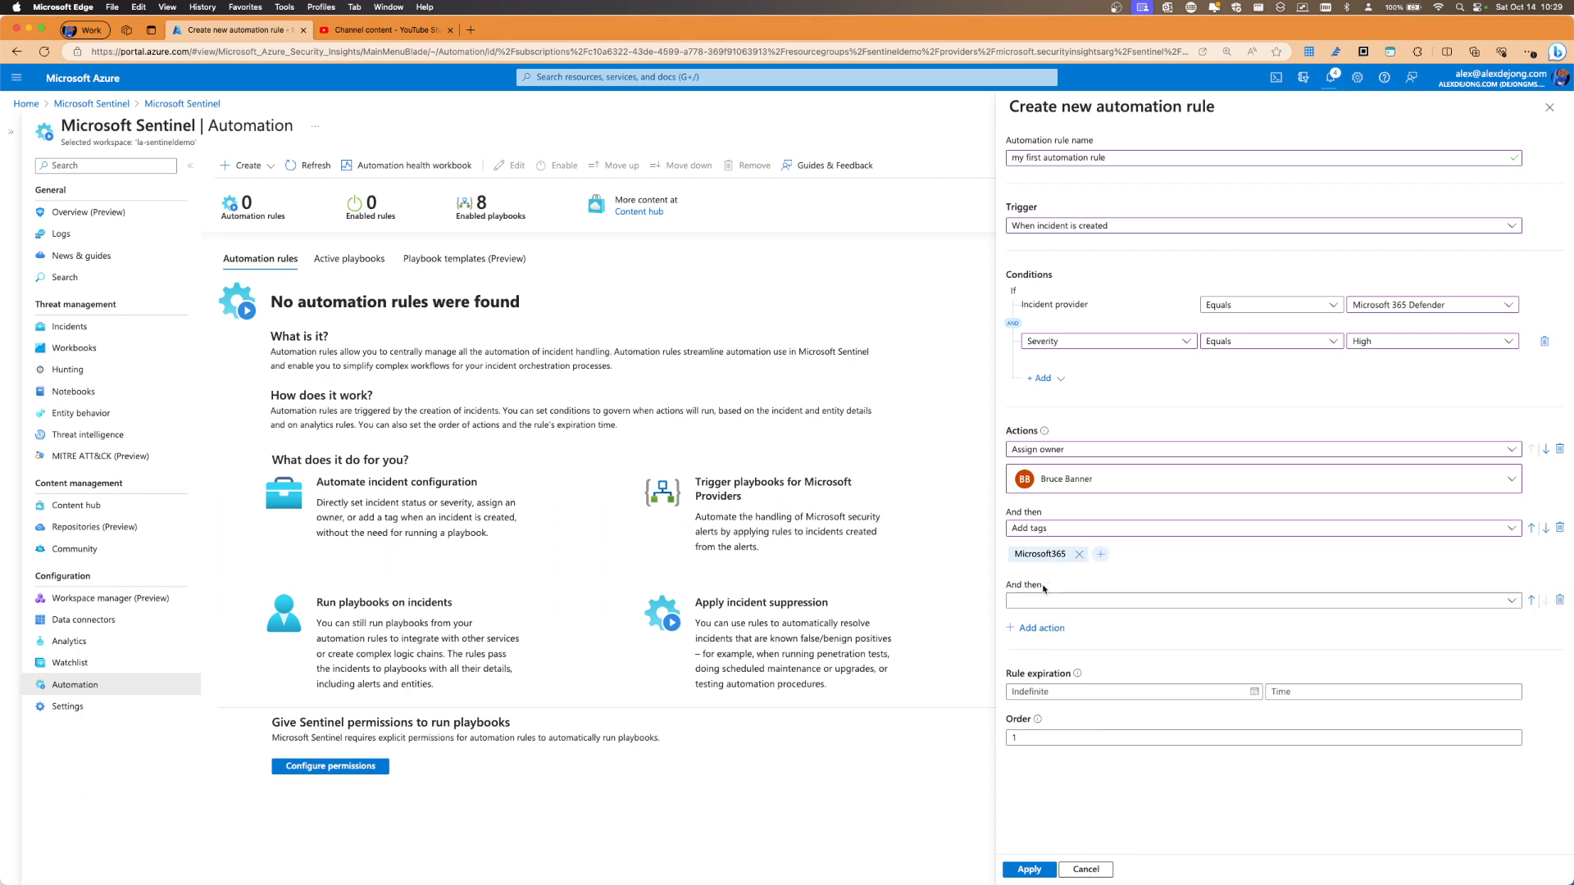
{"action": "left_click", "coordinate": [1100, 601]}
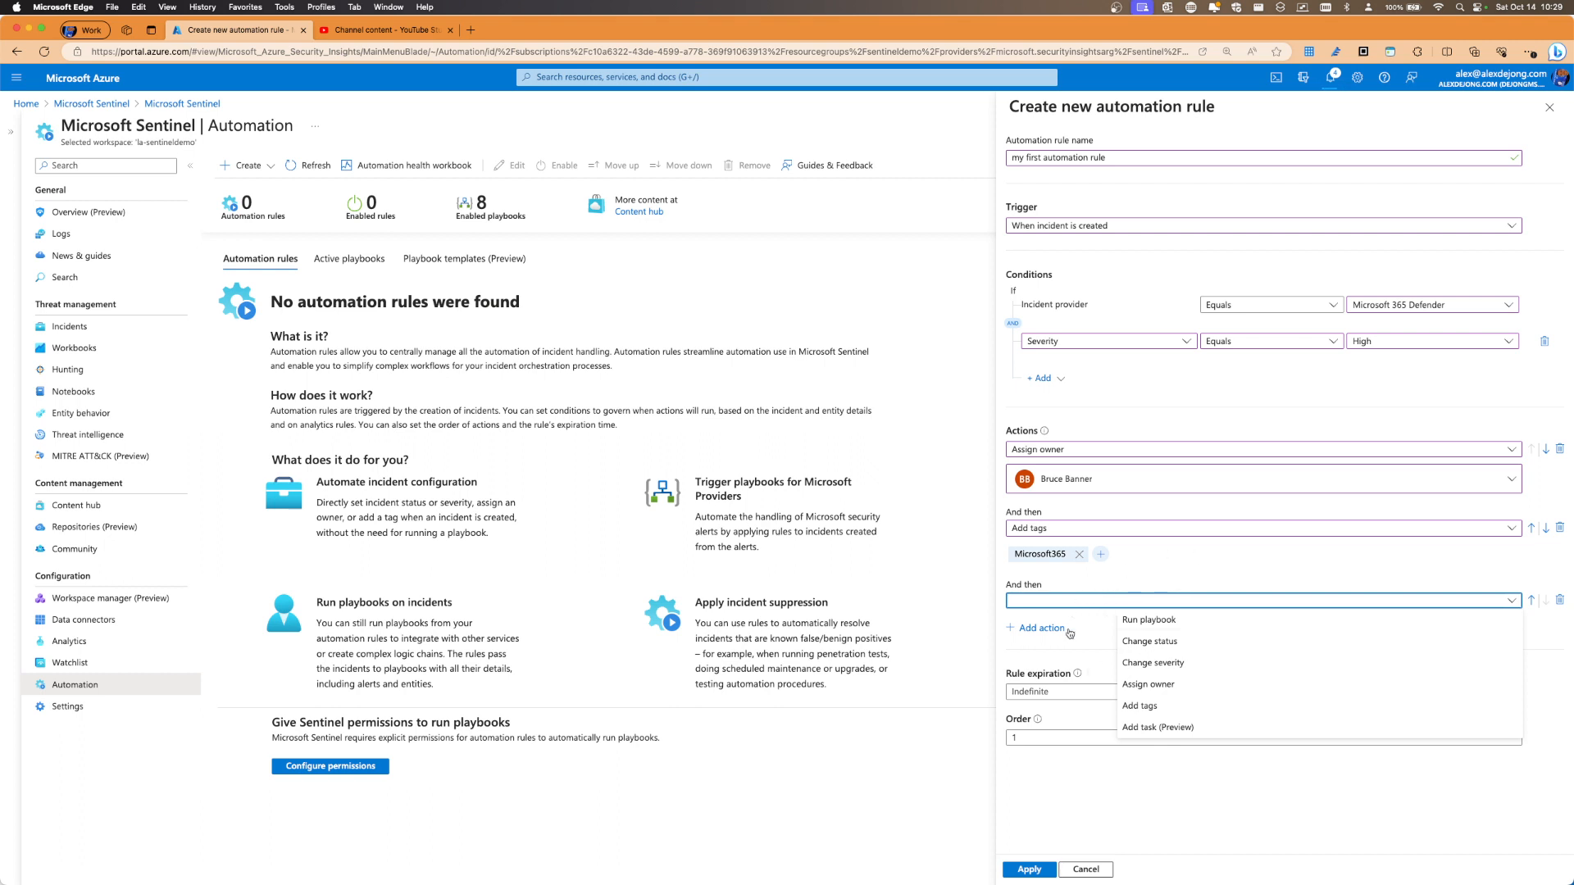
{"action": "left_click", "coordinate": [1155, 728]}
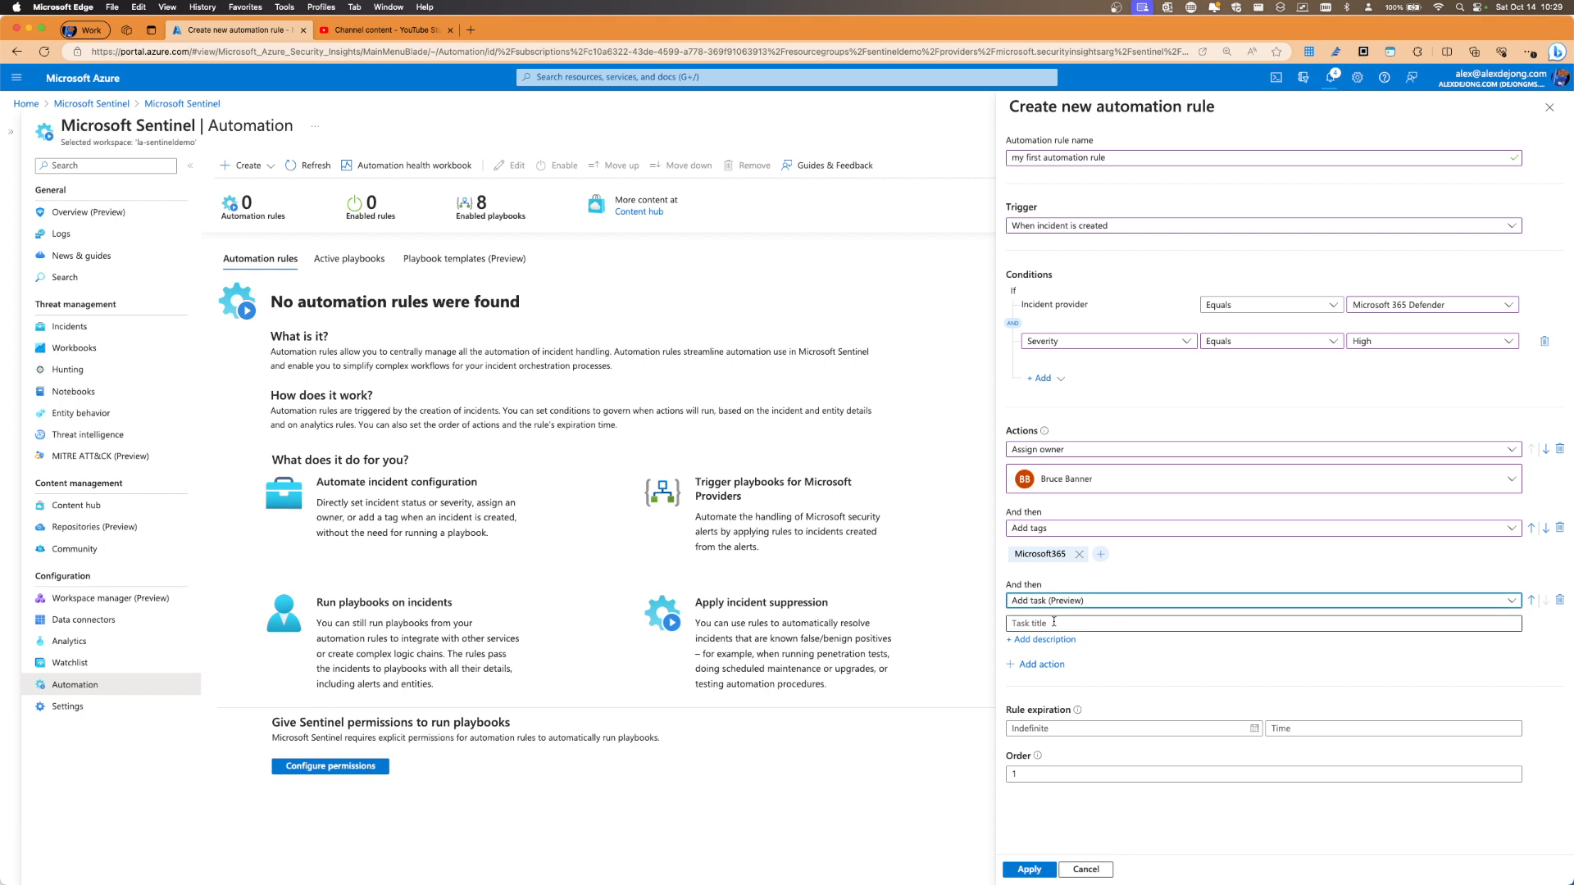
{"action": "left_click", "coordinate": [1106, 625]}
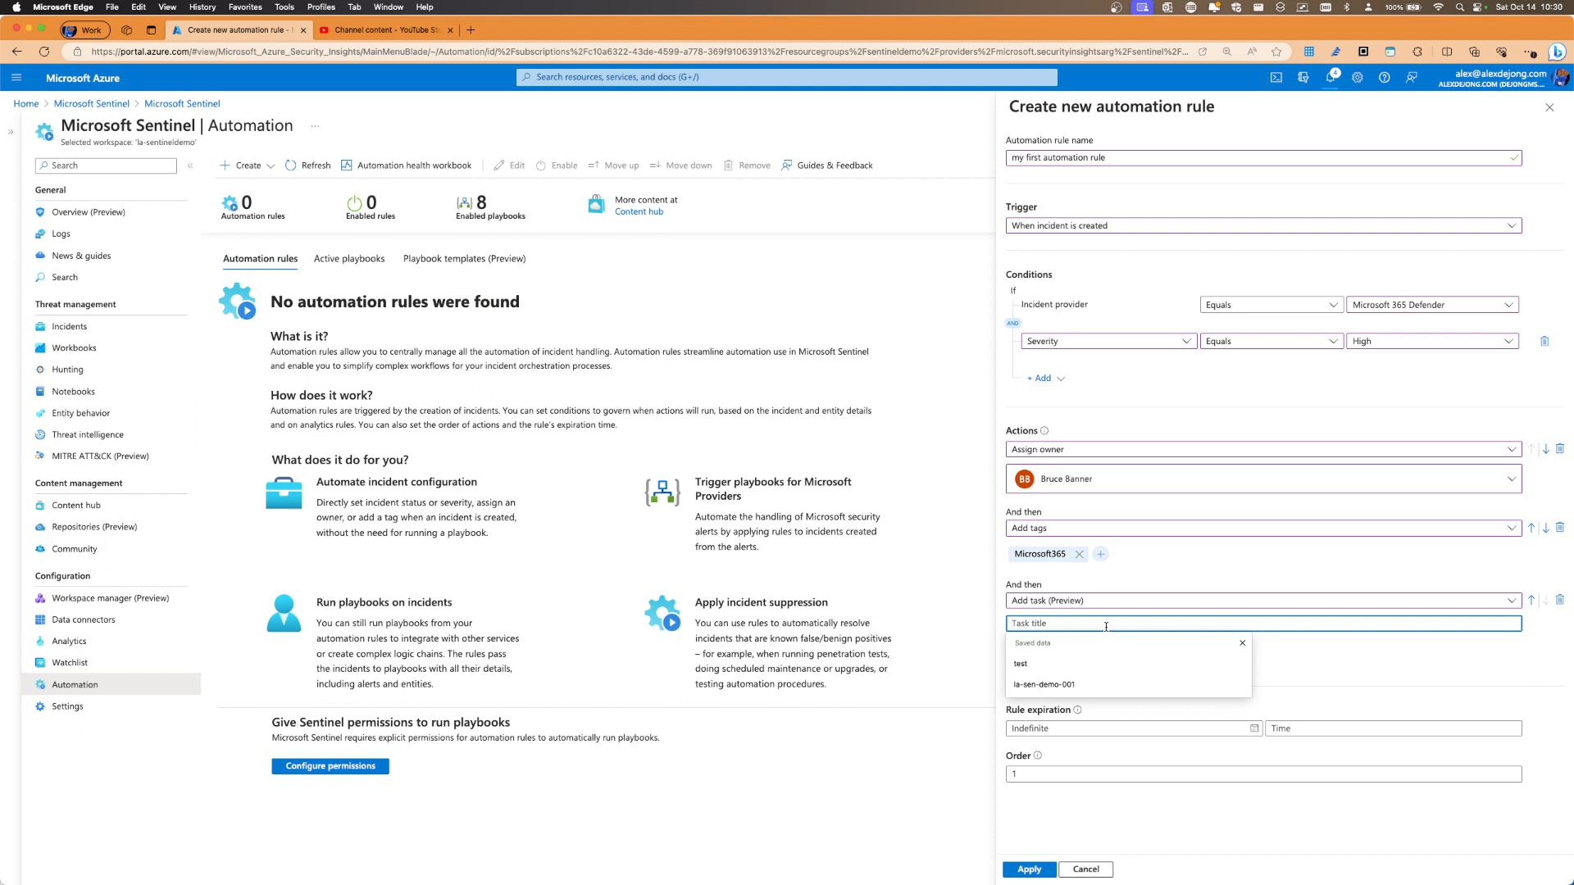
{"action": "type", "text": "Inform the CIS"}
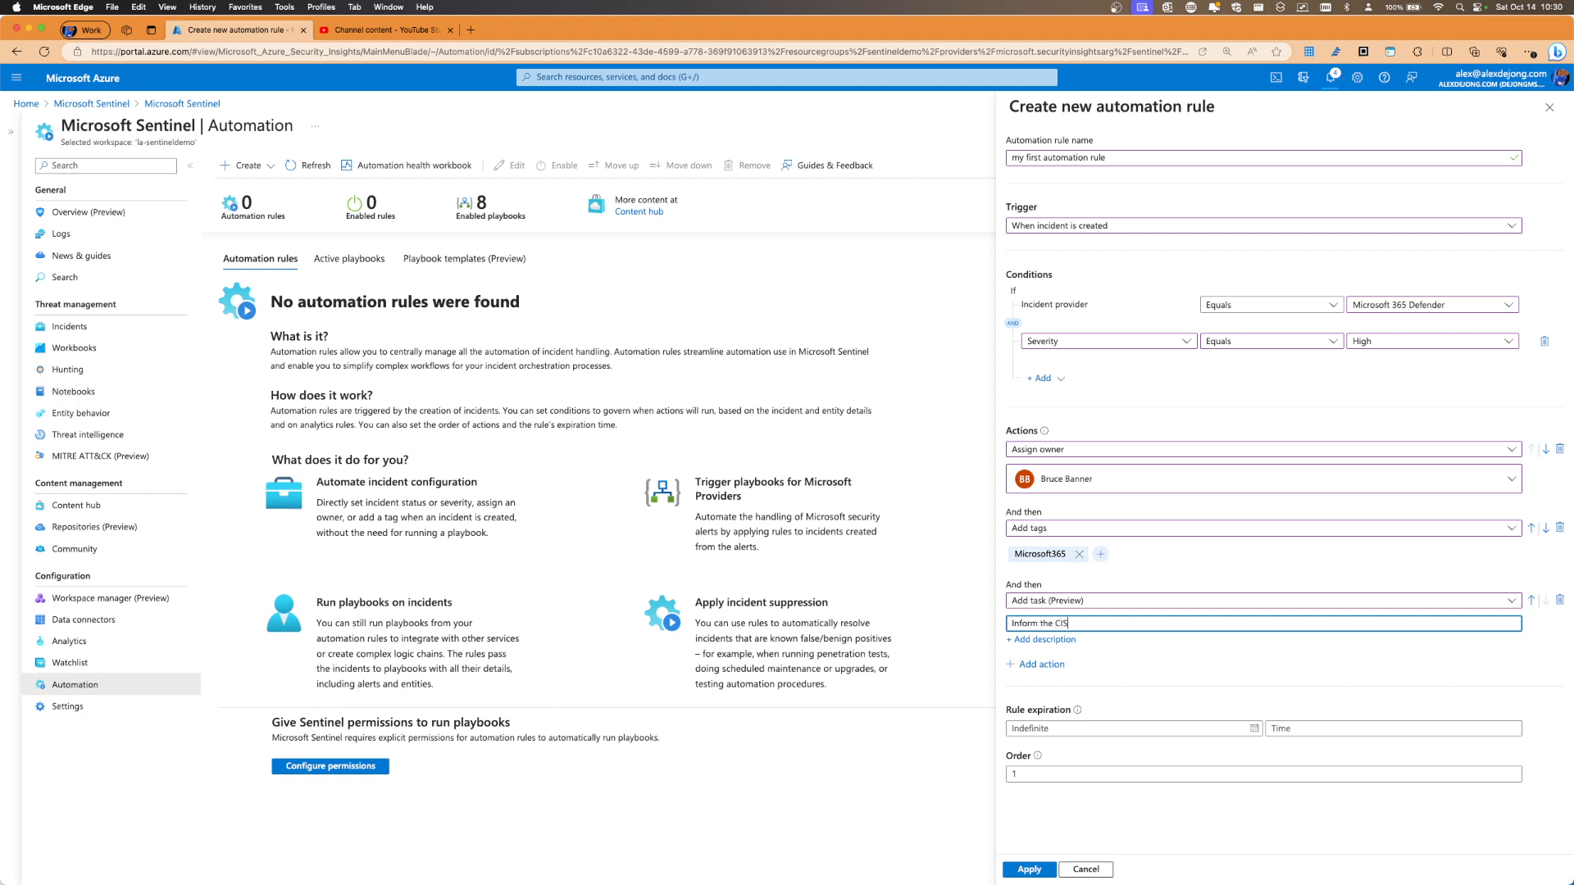
{"action": "type", "text": "O aob"}
{"action": "type", "text": "bout ht"}
{"action": "type", "text": "e Inc"}
{"action": "type", "text": "ident"}
Add the description "Here we can add a description" to the CISO task
{"action": "left_click", "coordinate": [1053, 641]}
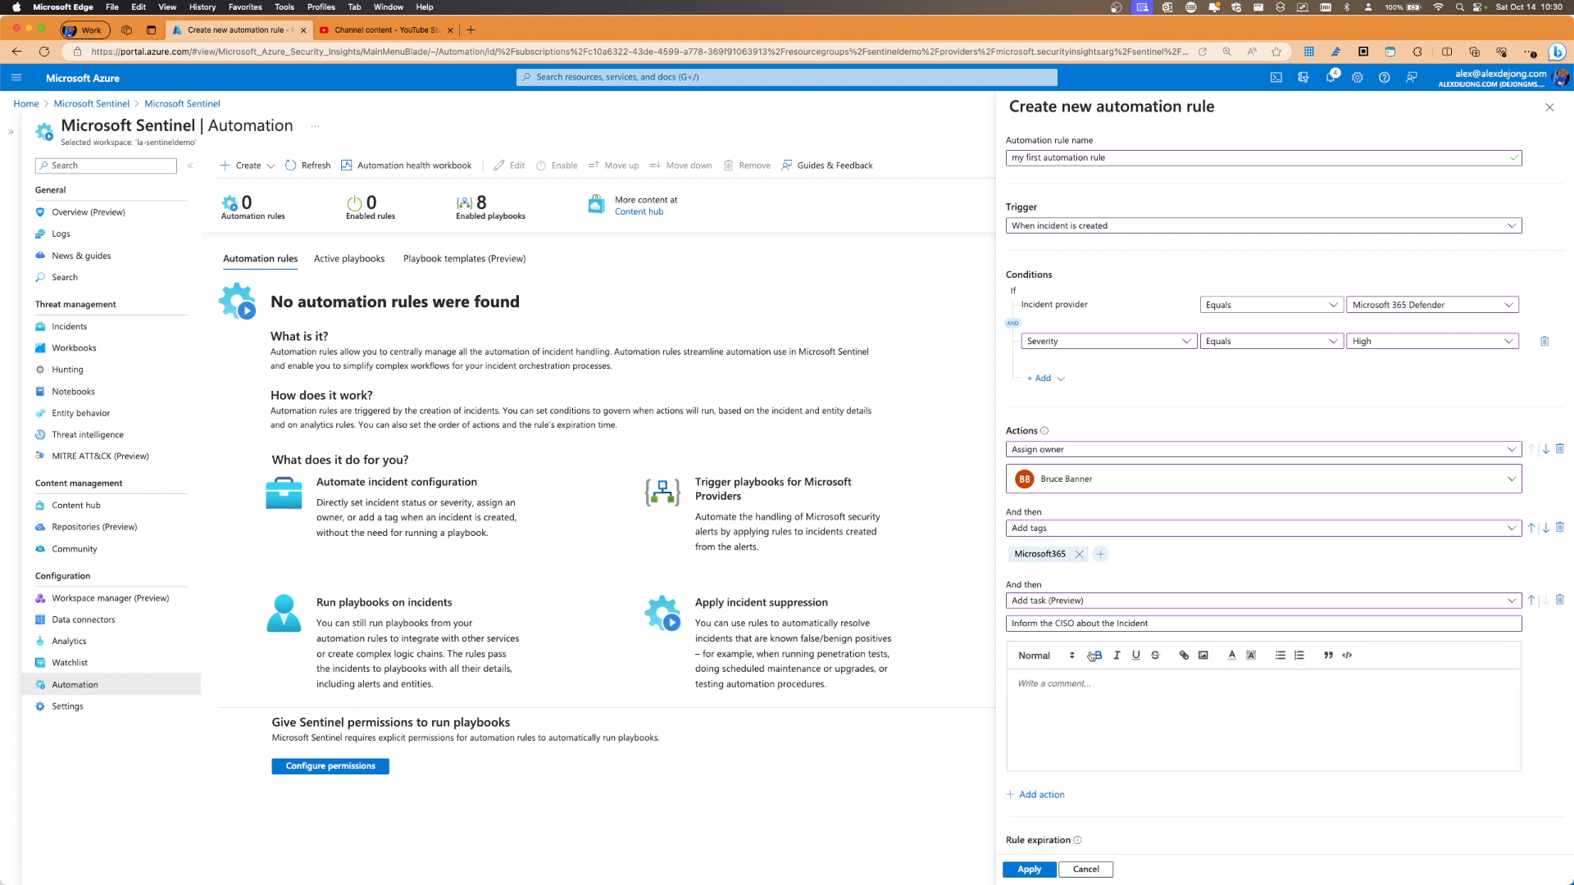
{"action": "left_click", "coordinate": [1128, 684]}
{"action": "type", "text": "Here we can add"}
{"action": "type", "text": "a description"}
Make the whole task description bold, and give the word "description" italics and a red background
{"action": "left_click_drag", "start_coordinate": [1169, 695], "coordinate": [1014, 684]}
{"action": "left_click", "coordinate": [1099, 655]}
{"action": "left_click", "coordinate": [1099, 684]}
{"action": "left_click_drag", "start_coordinate": [1096, 684], "coordinate": [1139, 684]}
{"action": "left_click", "coordinate": [1116, 655]}
{"action": "left_click", "coordinate": [1193, 722]}
{"action": "left_click", "coordinate": [1250, 656]}
{"action": "left_click", "coordinate": [1245, 681]}
{"action": "left_click_drag", "start_coordinate": [1145, 684], "coordinate": [1098, 683]}
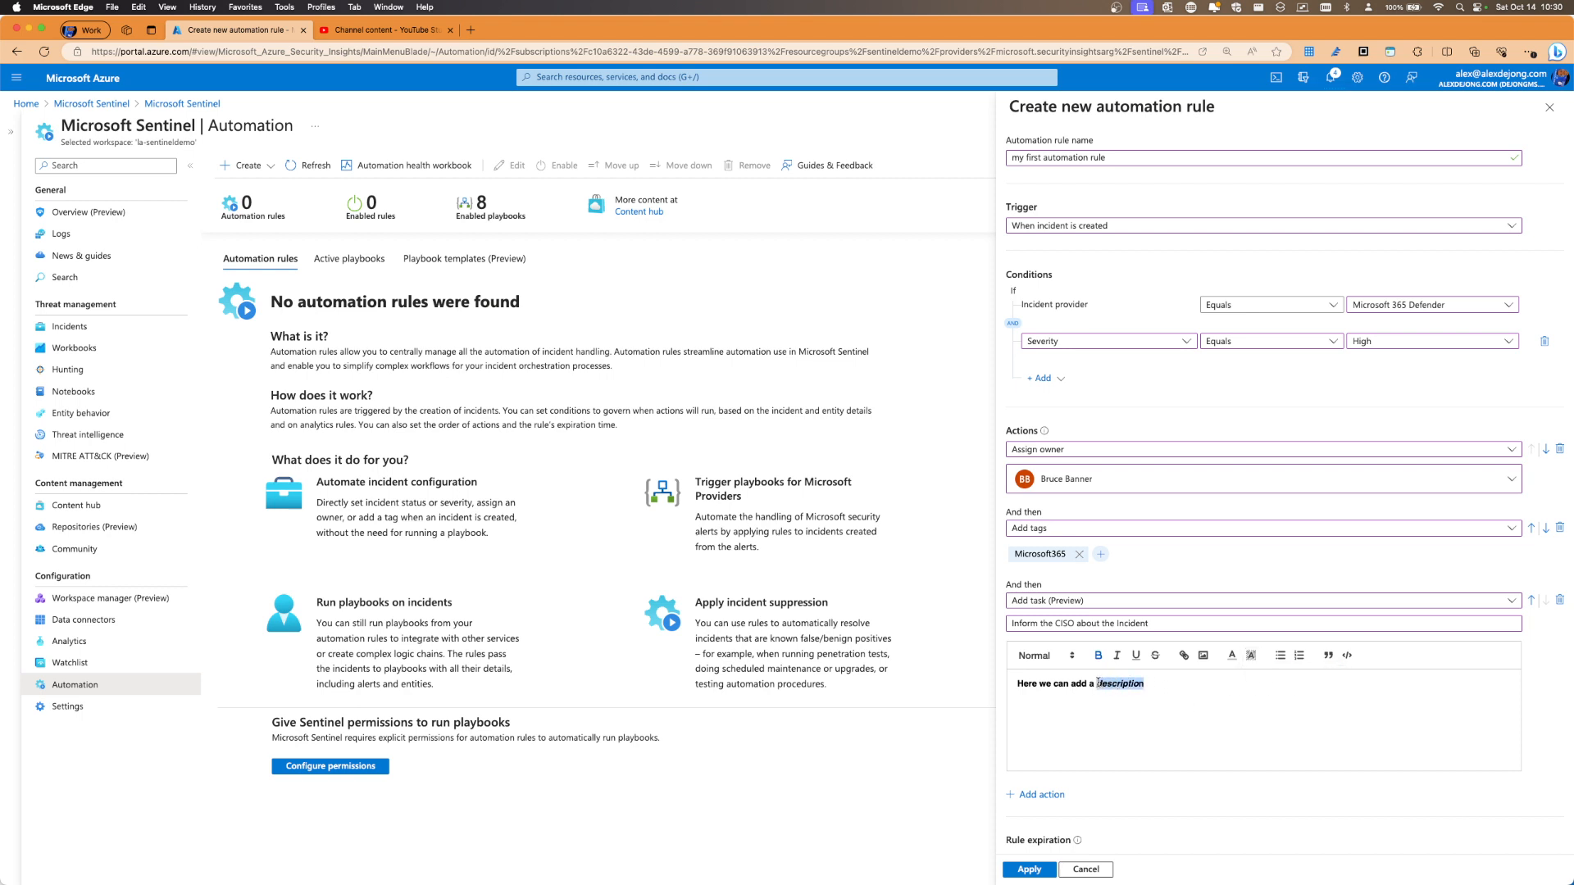
{"action": "left_click", "coordinate": [1250, 655]}
{"action": "left_click", "coordinate": [1266, 674]}
Remove the Add task action from the automation rule and confirm the removal
{"action": "scroll", "coordinate": [1174, 737], "scroll_direction": "down", "scroll_amount": 2}
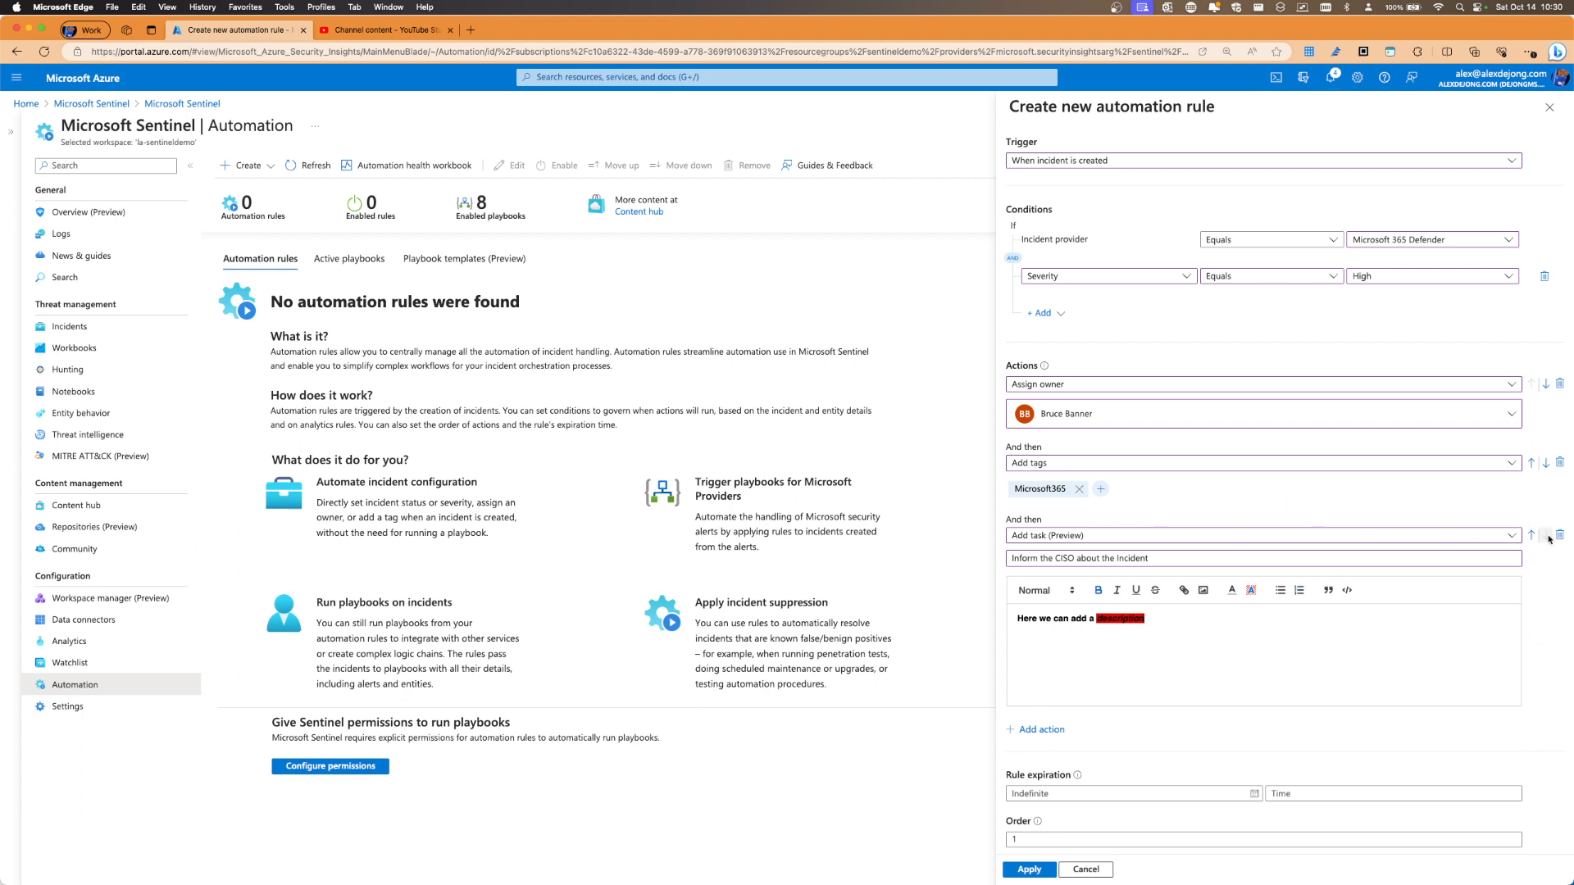
{"action": "left_click", "coordinate": [1558, 537]}
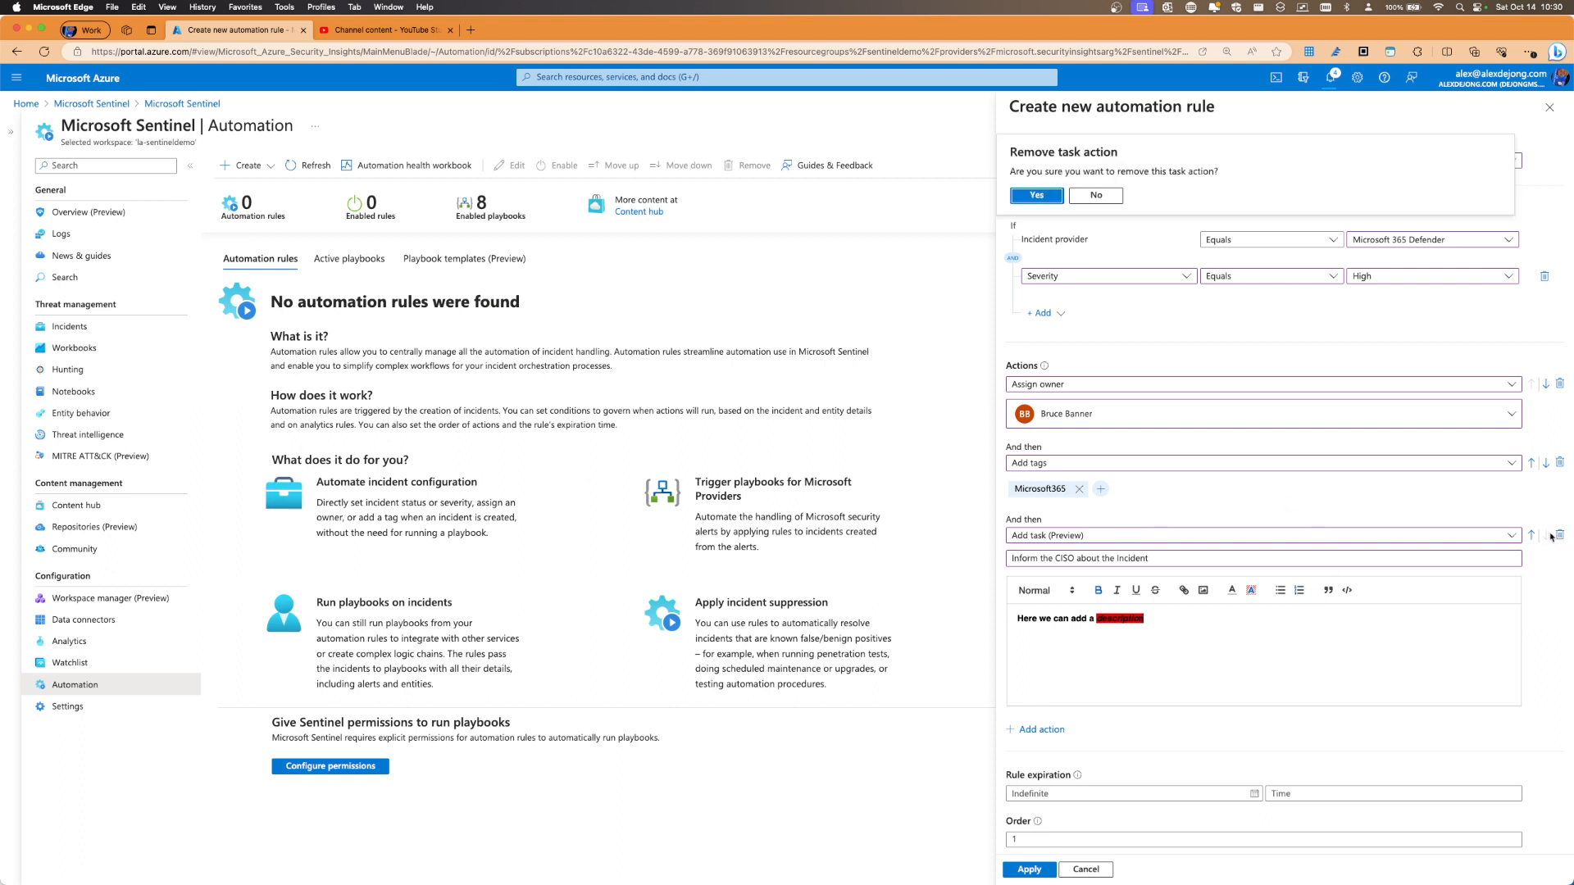
{"action": "left_click", "coordinate": [1036, 195]}
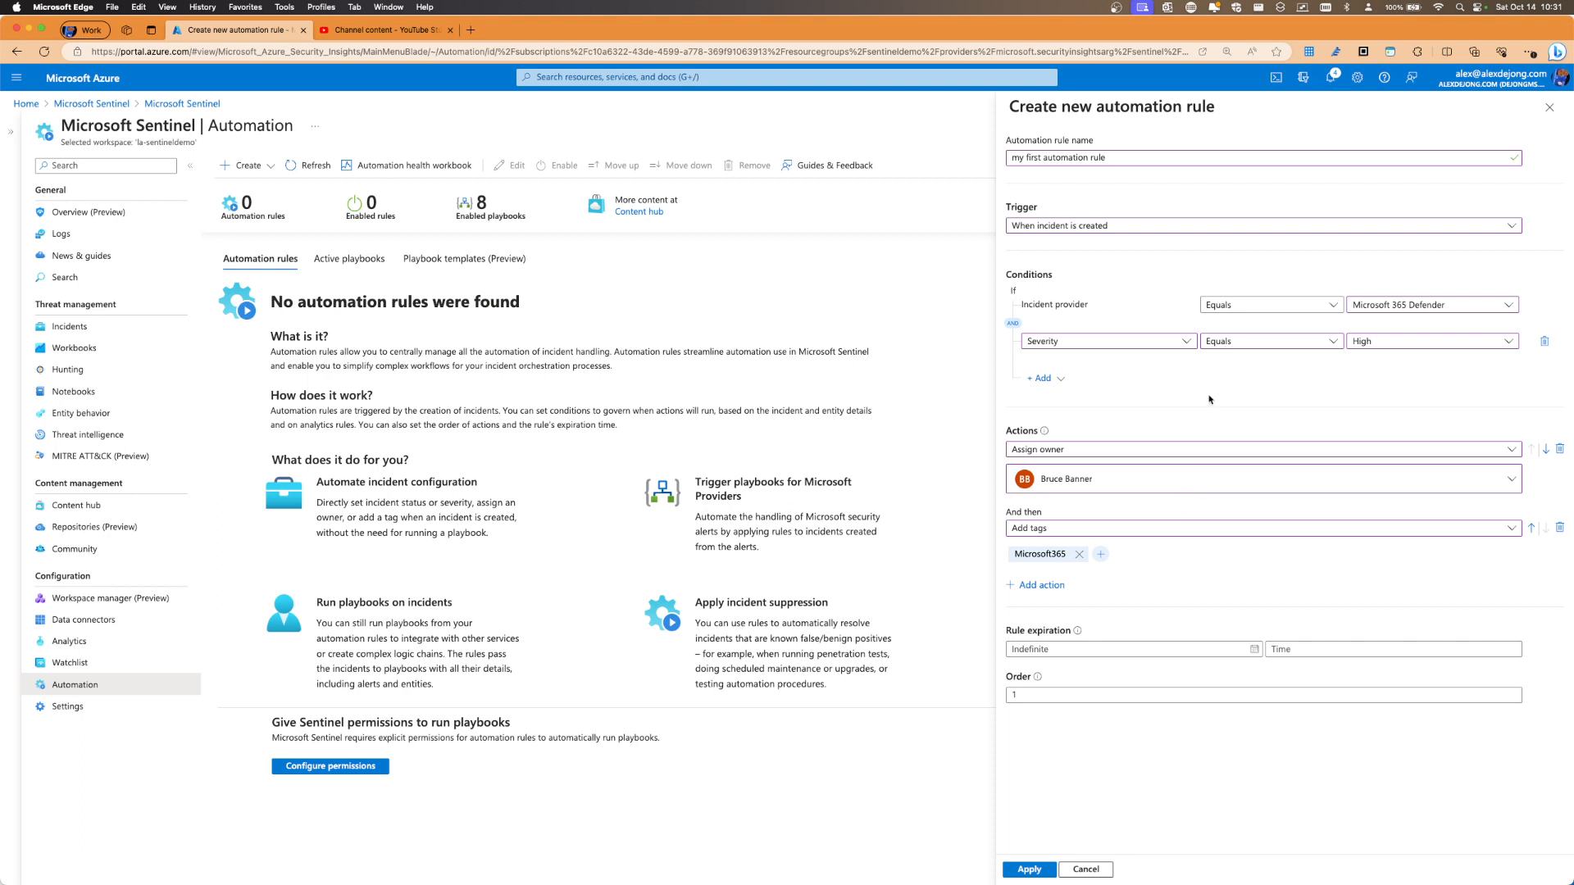
Add another action without choosing its type and try to save the rule with order 1
{"action": "left_click", "coordinate": [1055, 585]}
{"action": "left_click", "coordinate": [1060, 601]}
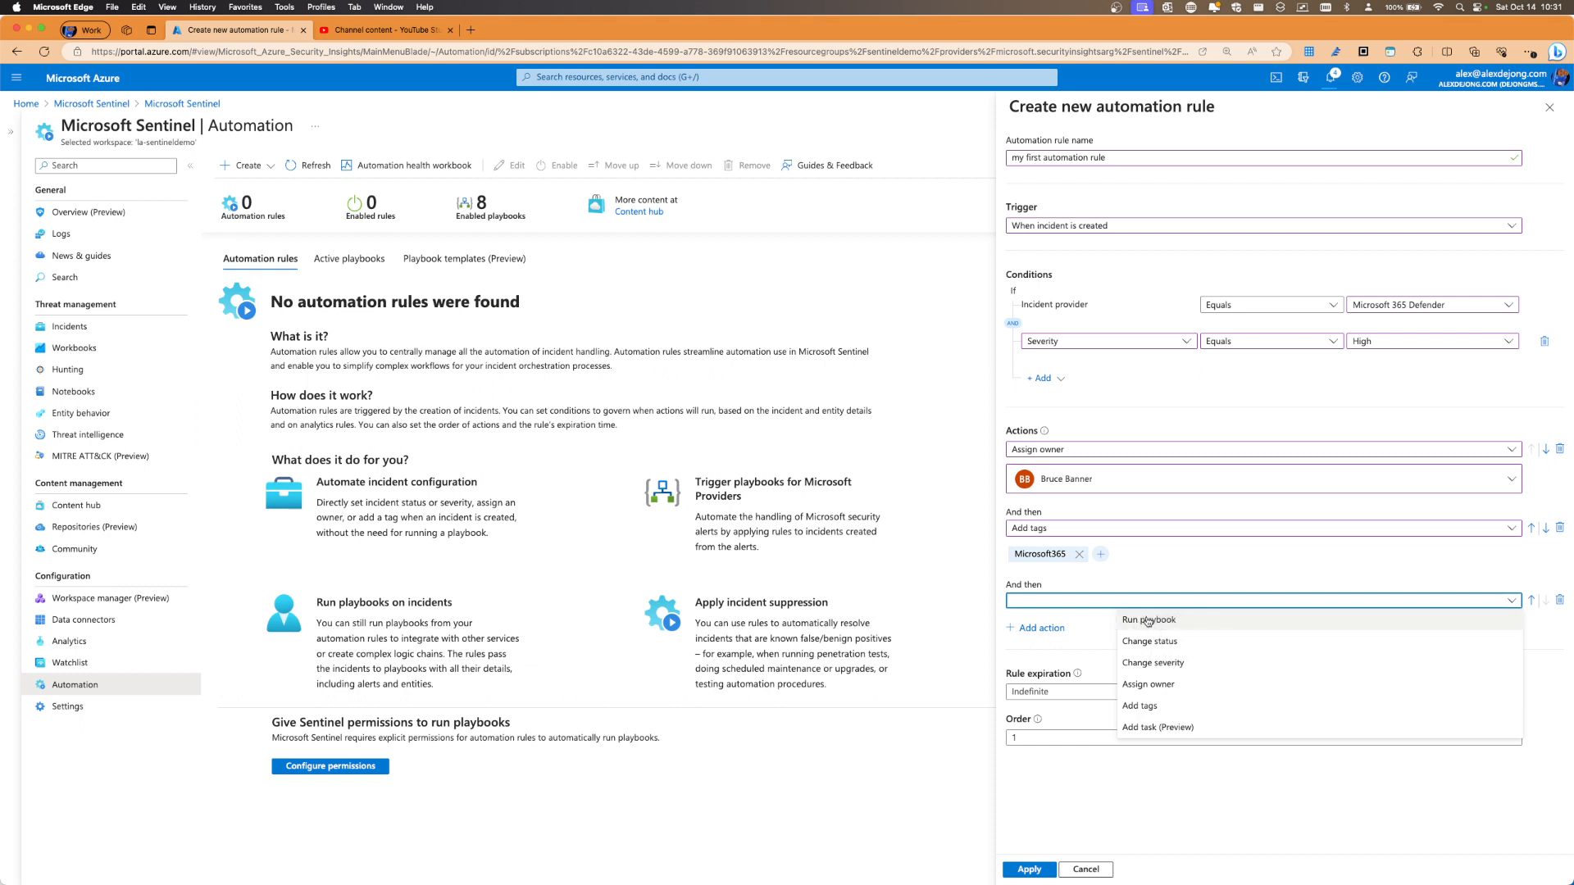
{"action": "left_click", "coordinate": [1157, 568]}
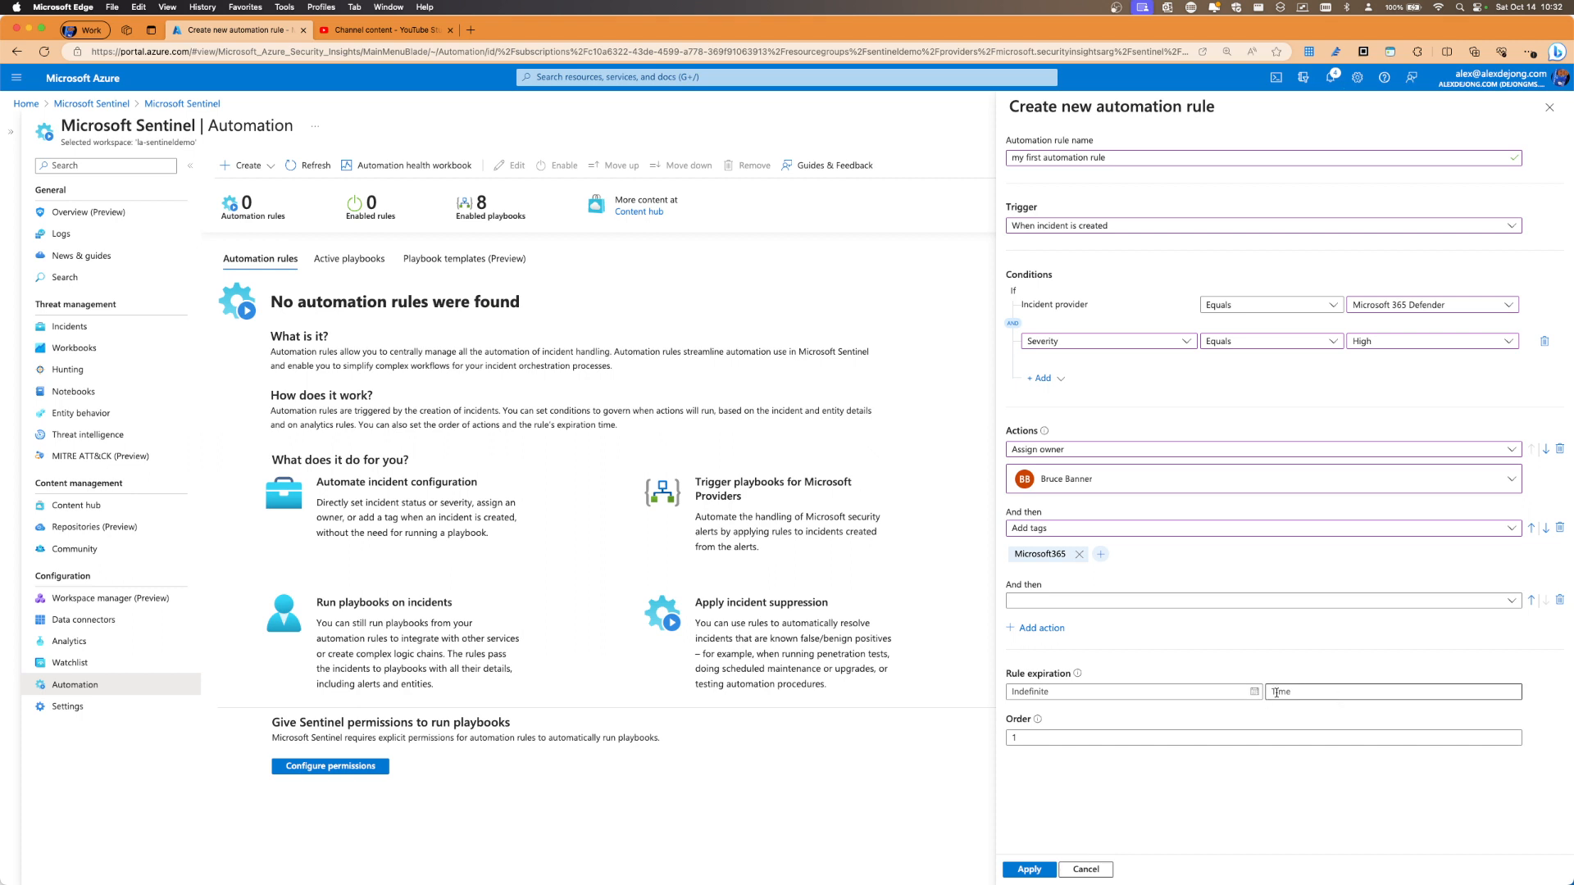
{"action": "left_click", "coordinate": [1150, 737]}
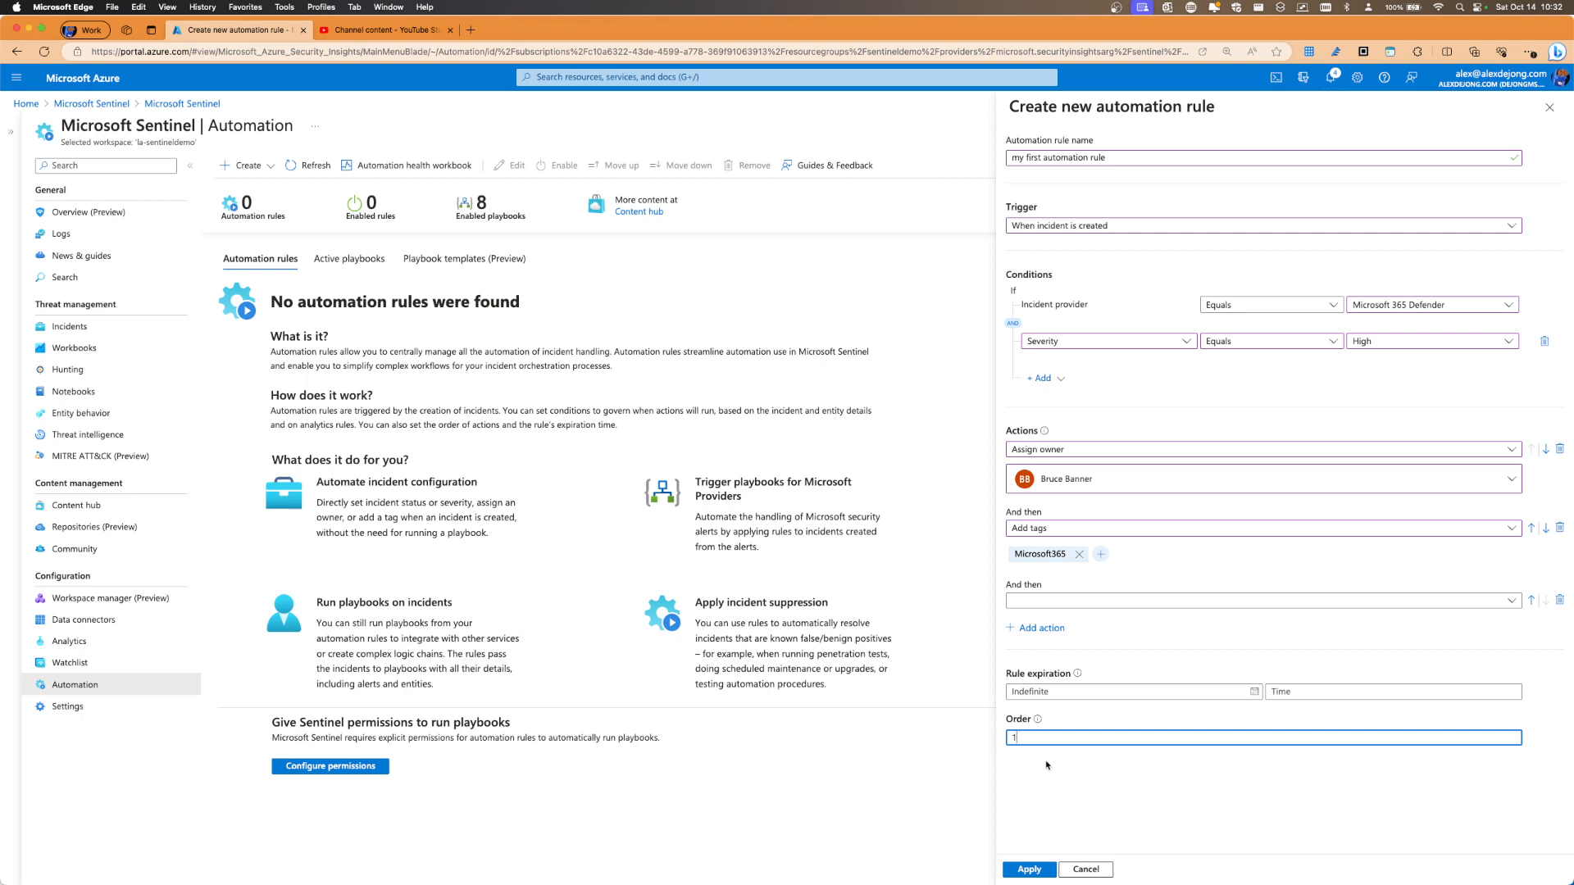
{"action": "left_click", "coordinate": [1025, 870]}
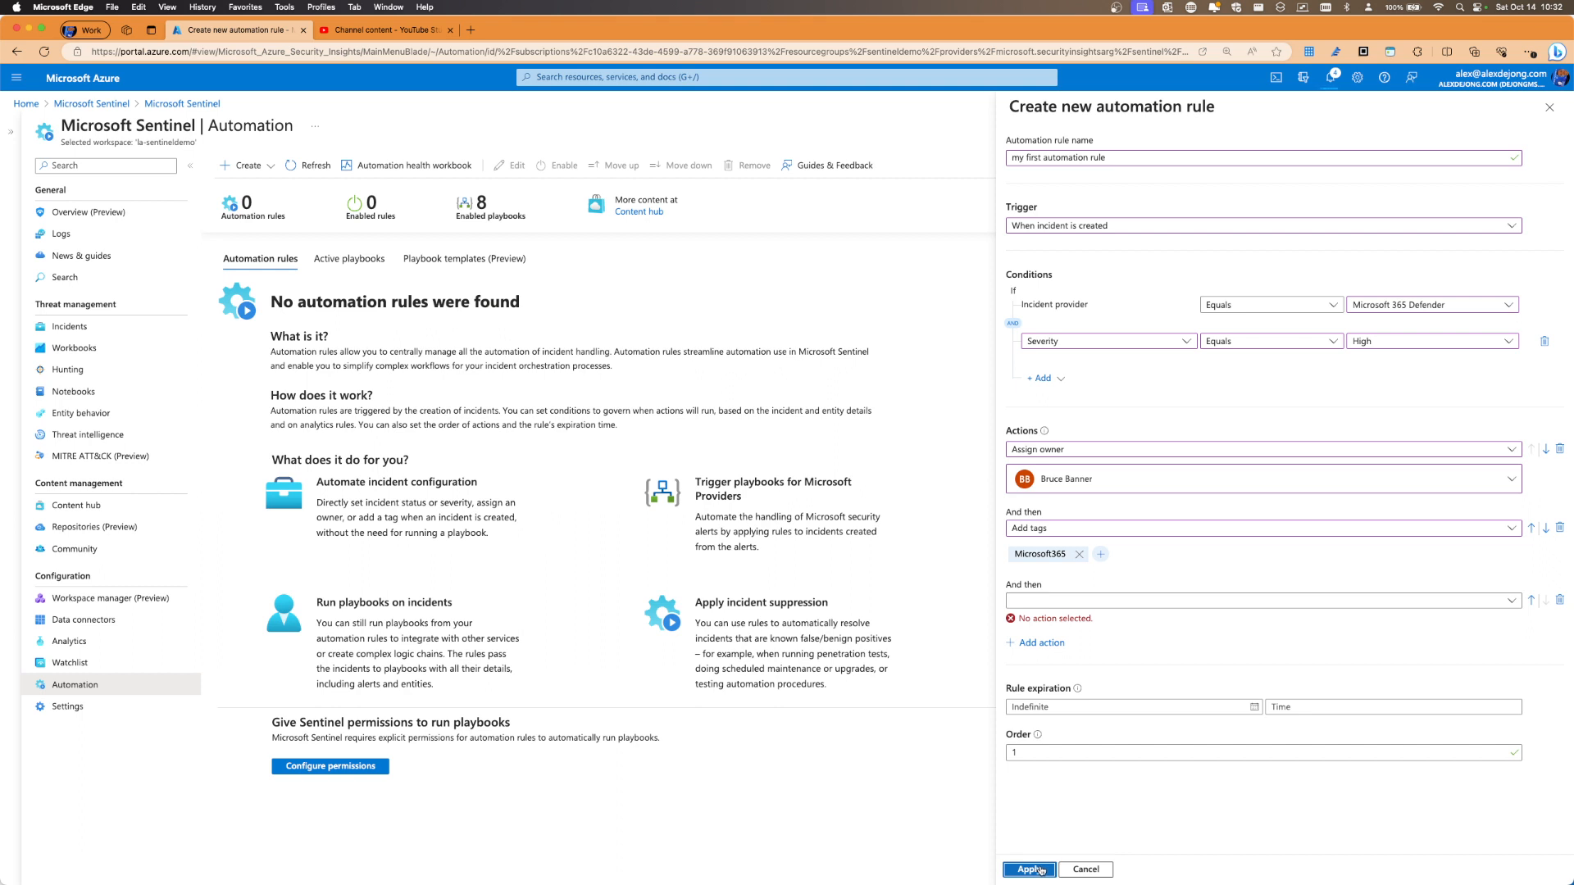
Remove the empty third action and save the automation rule
{"action": "left_click", "coordinate": [1560, 600]}
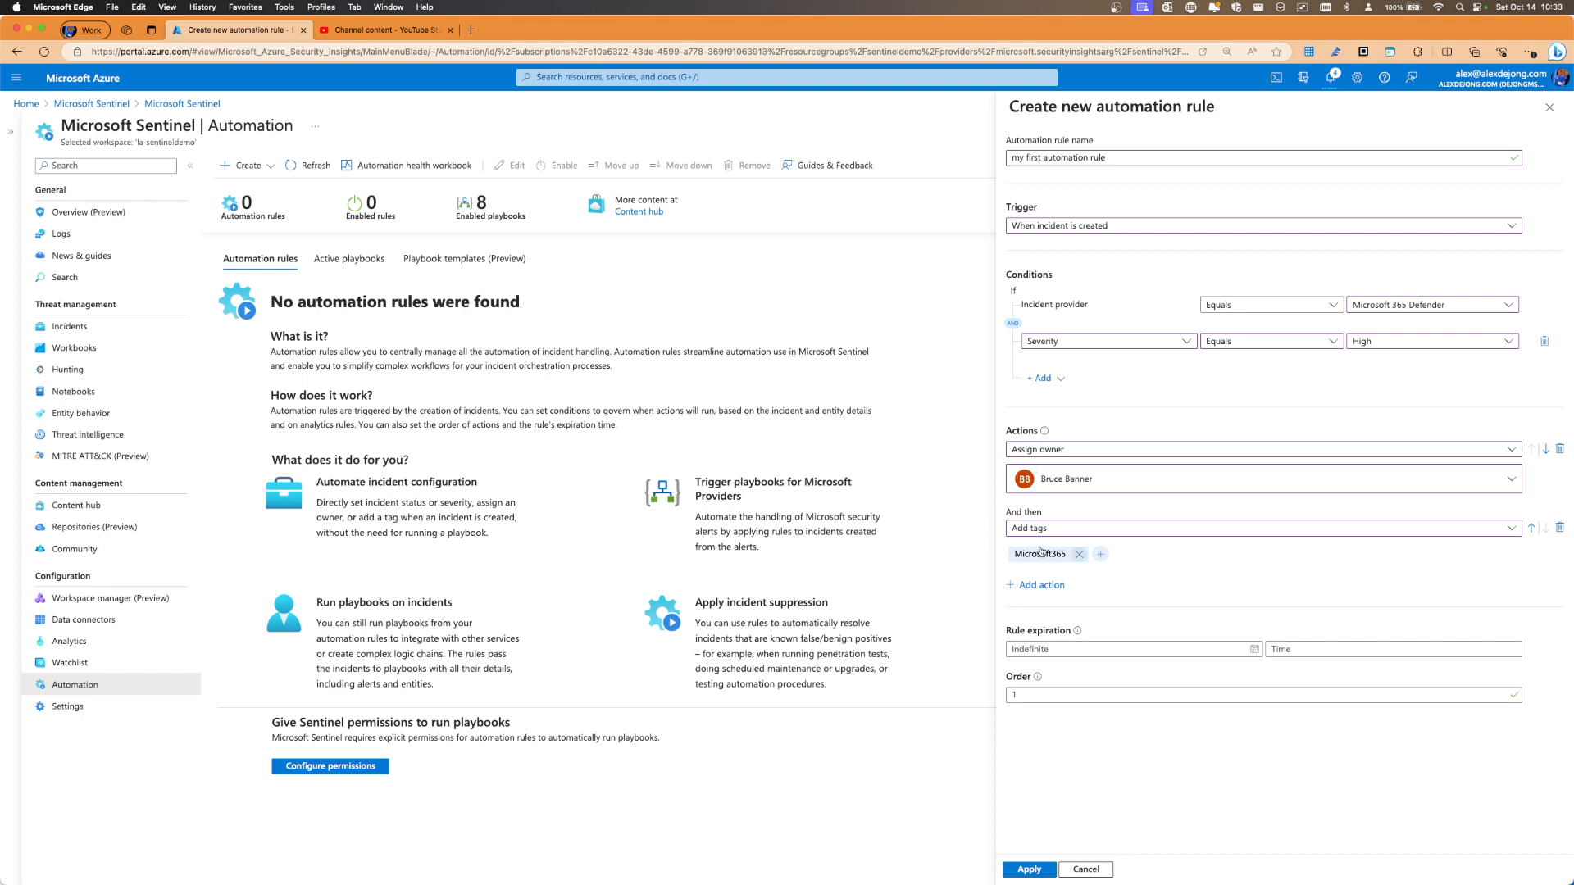
{"action": "left_click", "coordinate": [1033, 869]}
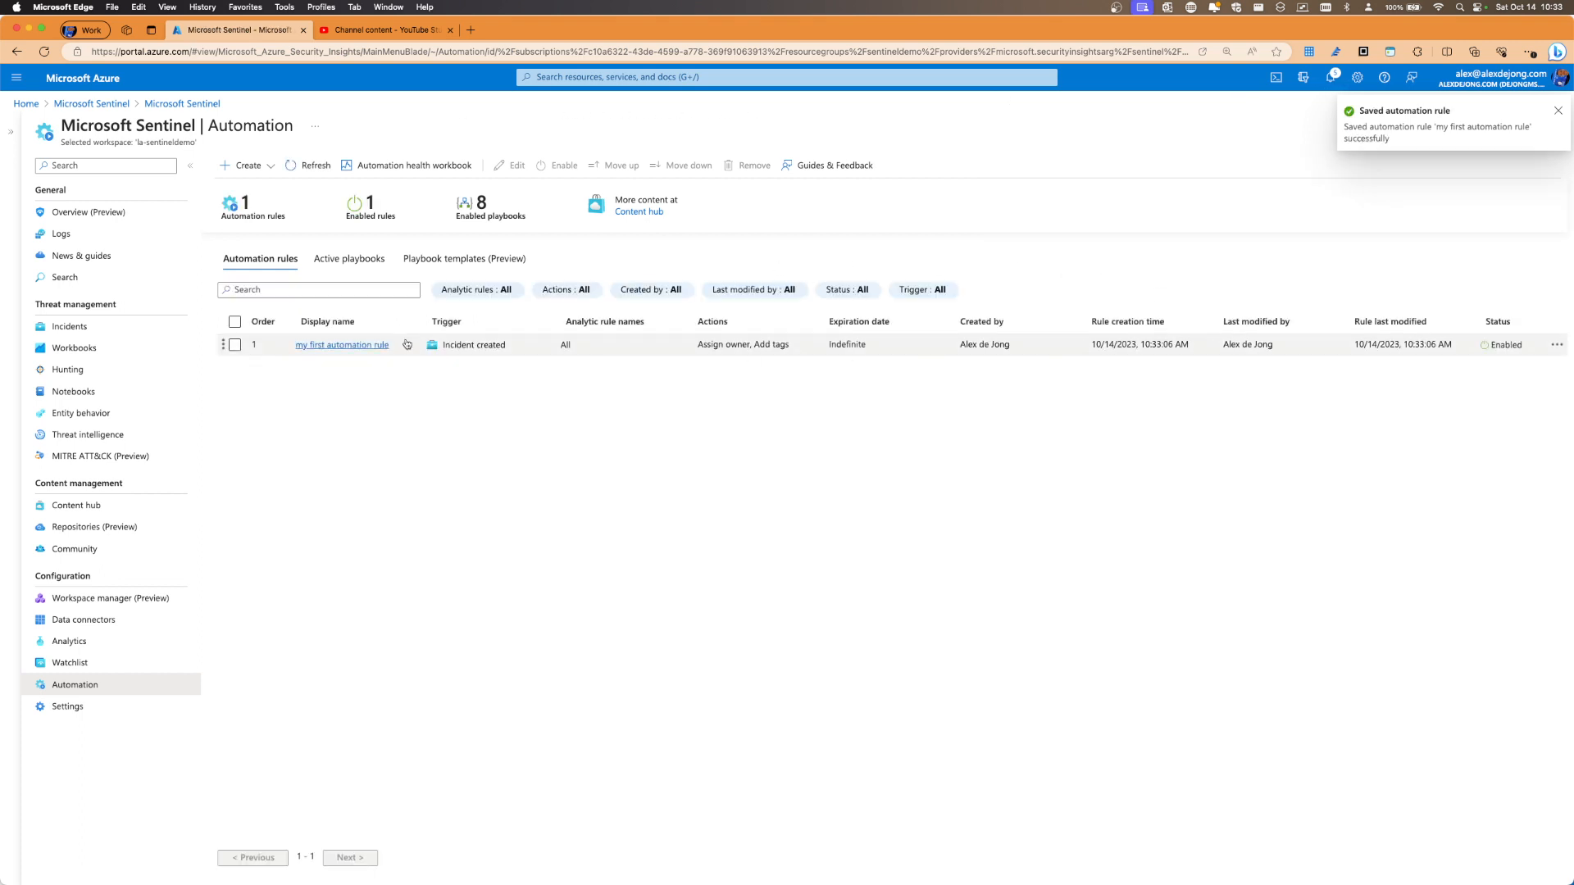
{"action": "left_click", "coordinate": [1557, 344]}
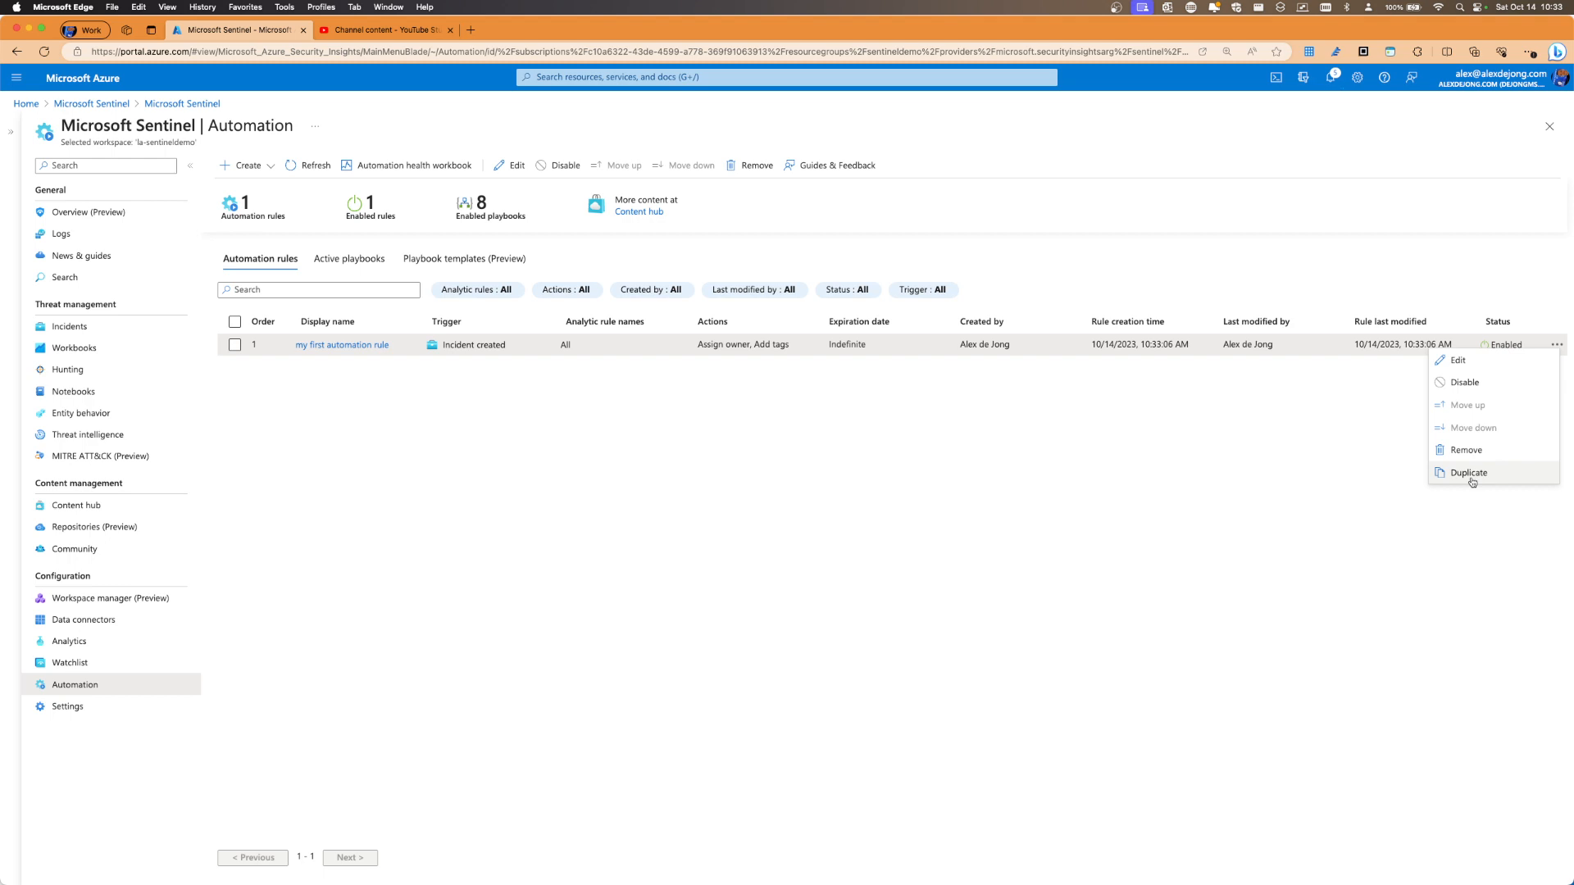
{"action": "left_click", "coordinate": [699, 509]}
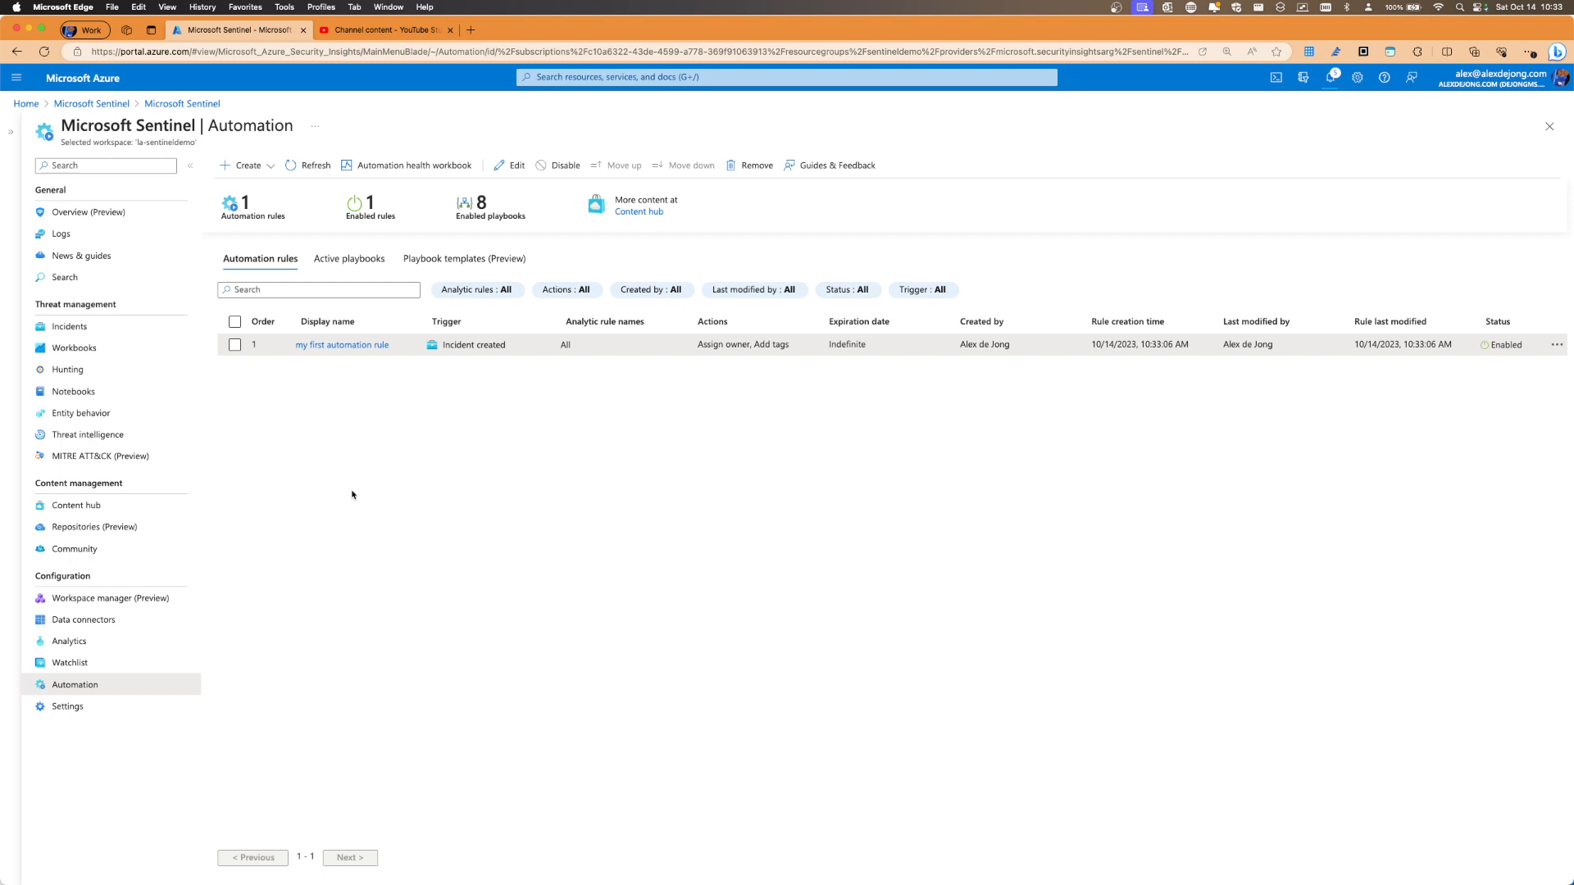
Open the Analytics page of the Sentinel workspace
{"action": "left_click", "coordinate": [70, 641]}
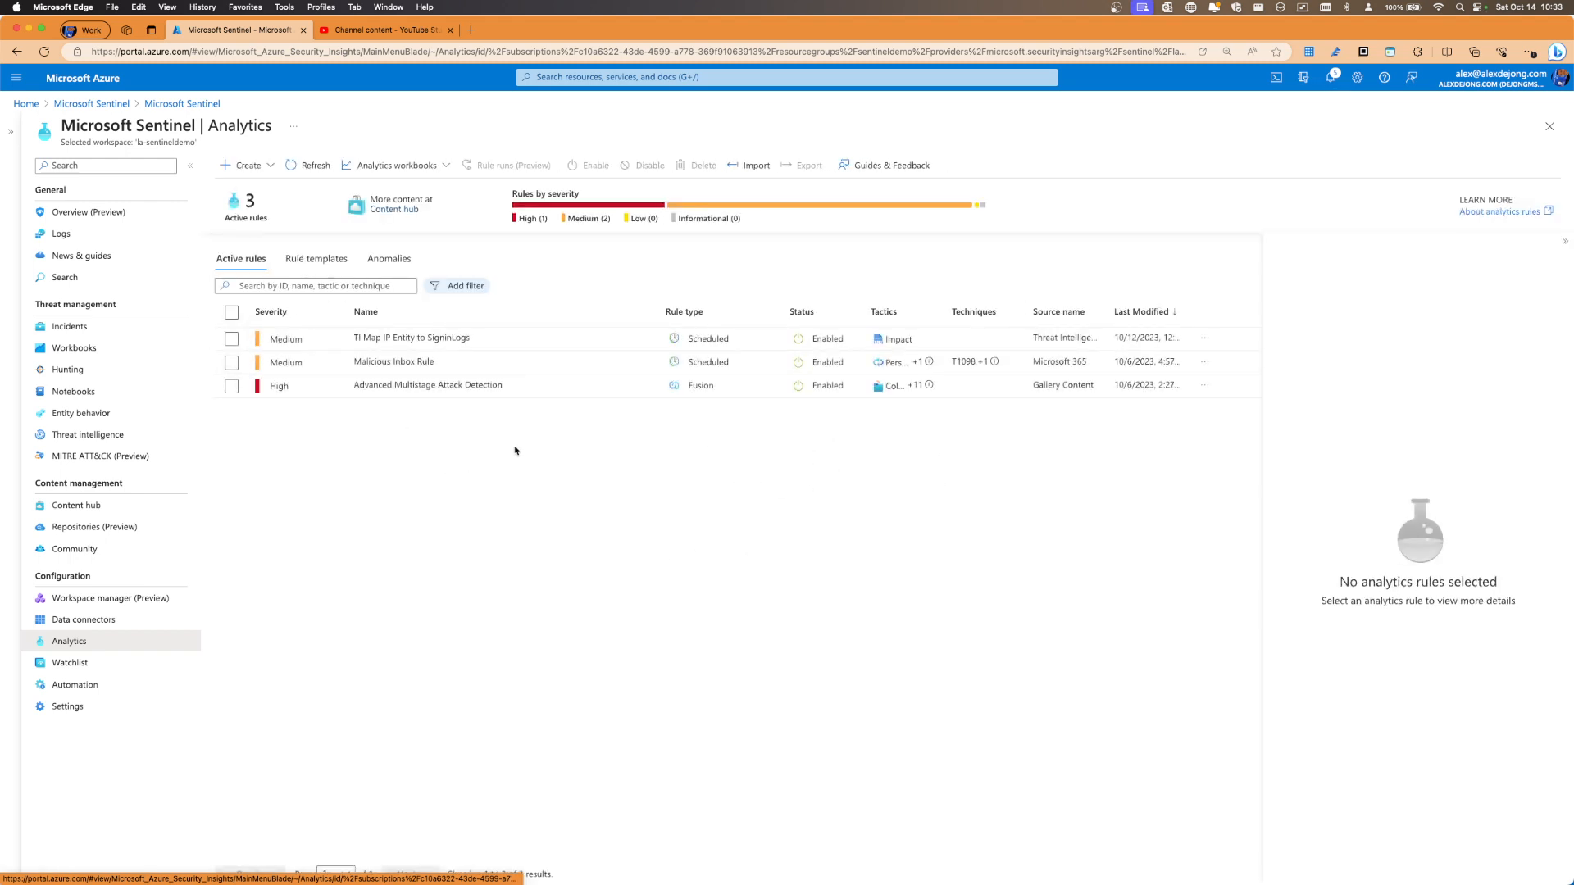
Edit the Malicious Inbox Rule and start a new automation rule in its automated response settings
{"action": "left_click", "coordinate": [406, 365]}
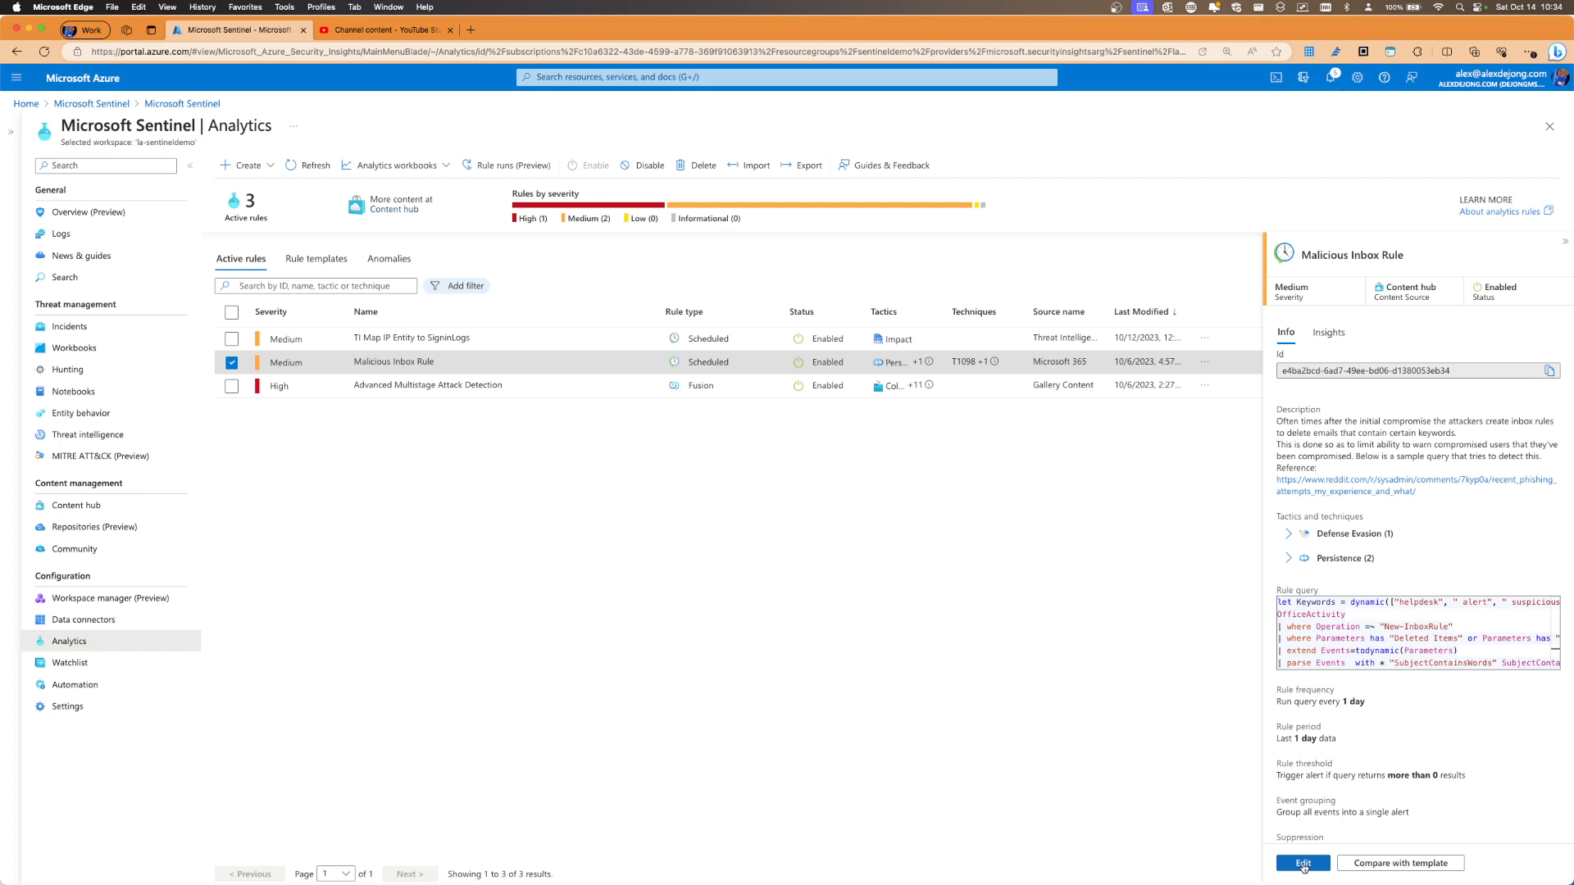
{"action": "left_click", "coordinate": [1304, 864]}
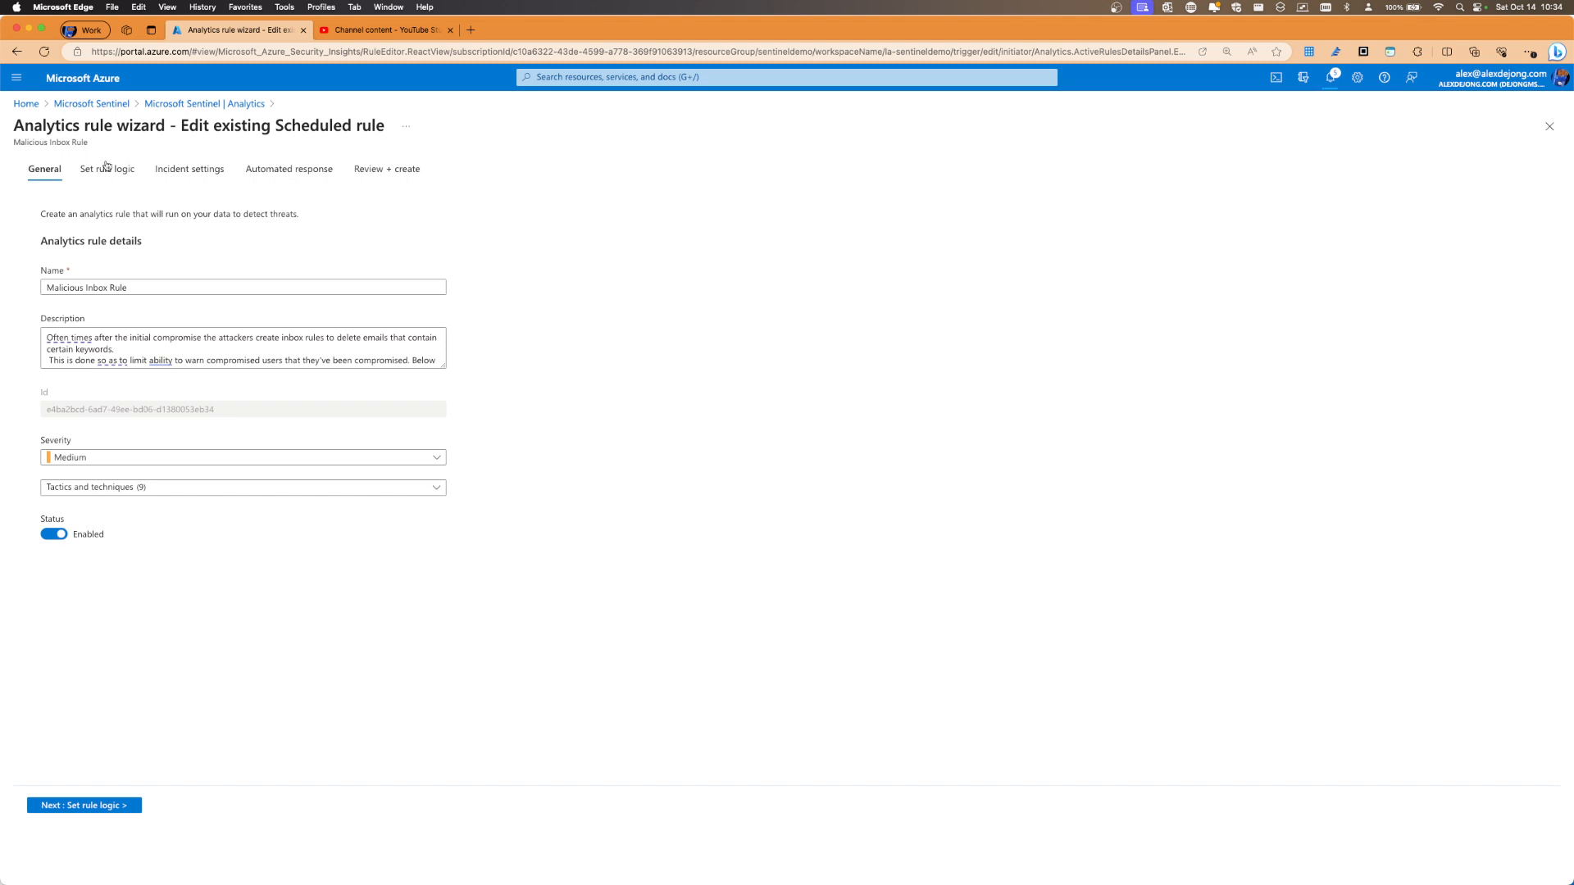
{"action": "left_click", "coordinate": [311, 172]}
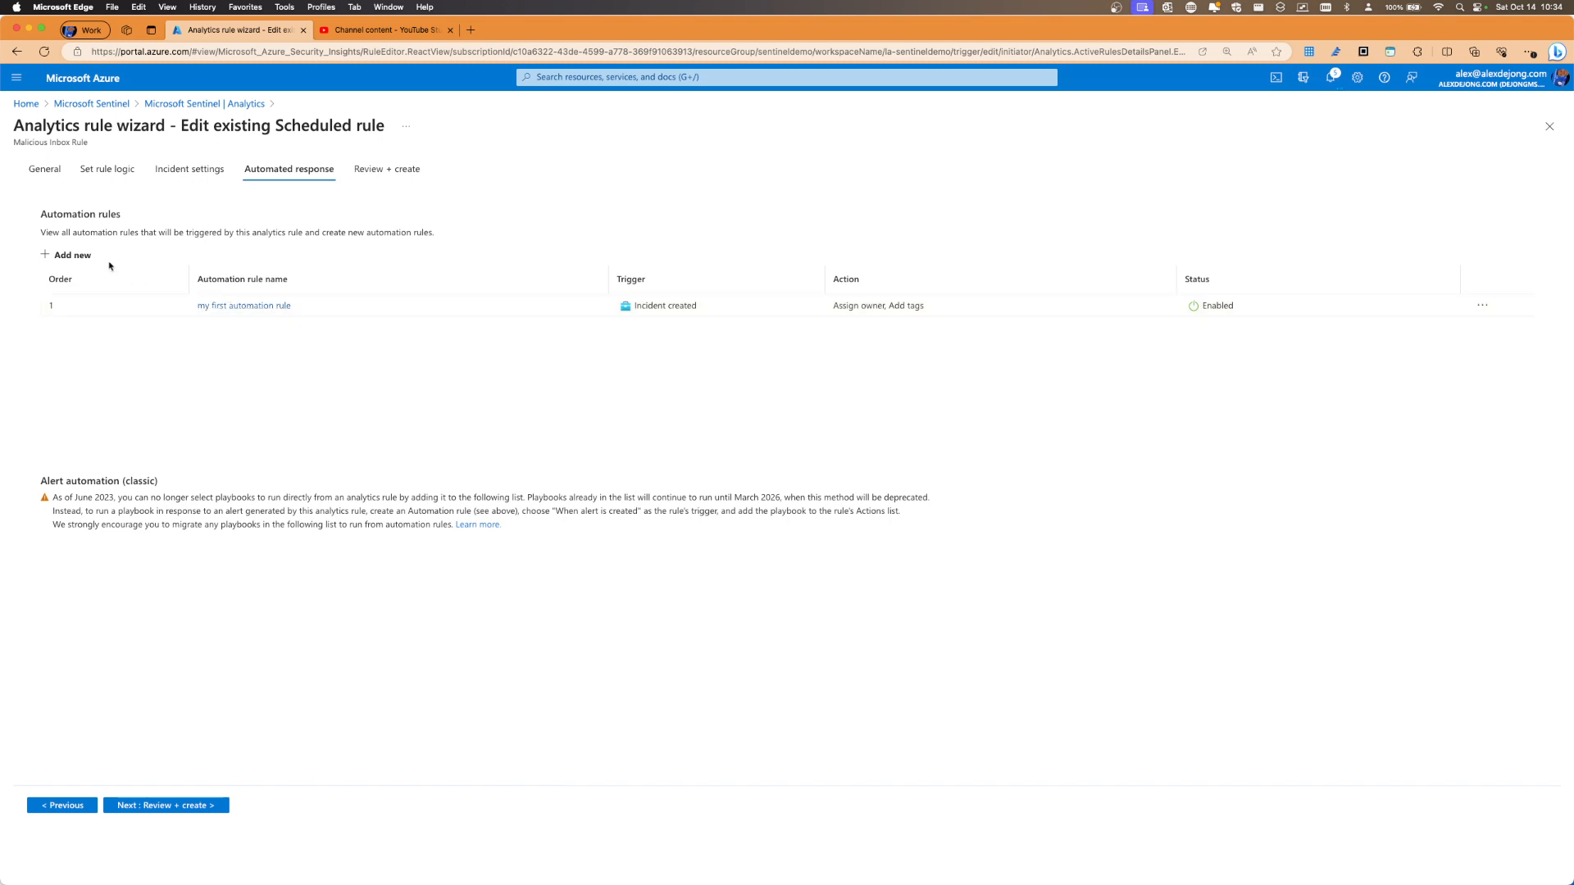
{"action": "left_click", "coordinate": [65, 257]}
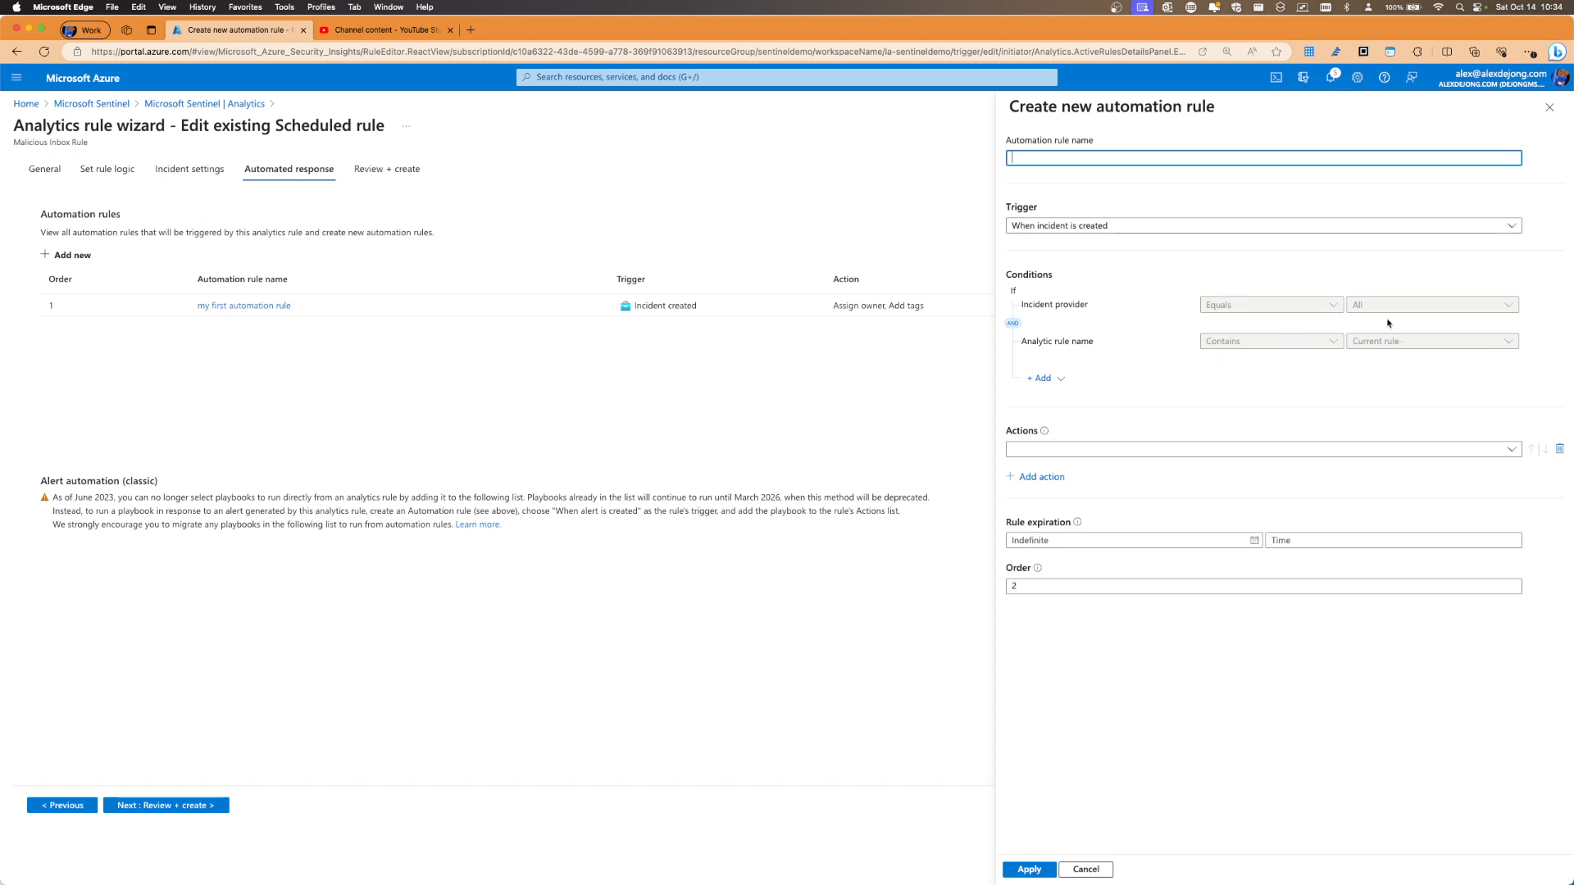
Try to change the incident provider and analytic rule name conditions of the new automation rule
{"action": "left_click", "coordinate": [1341, 324]}
{"action": "left_click", "coordinate": [1424, 307]}
{"action": "left_click", "coordinate": [1427, 340]}
{"action": "left_click", "coordinate": [1287, 341]}
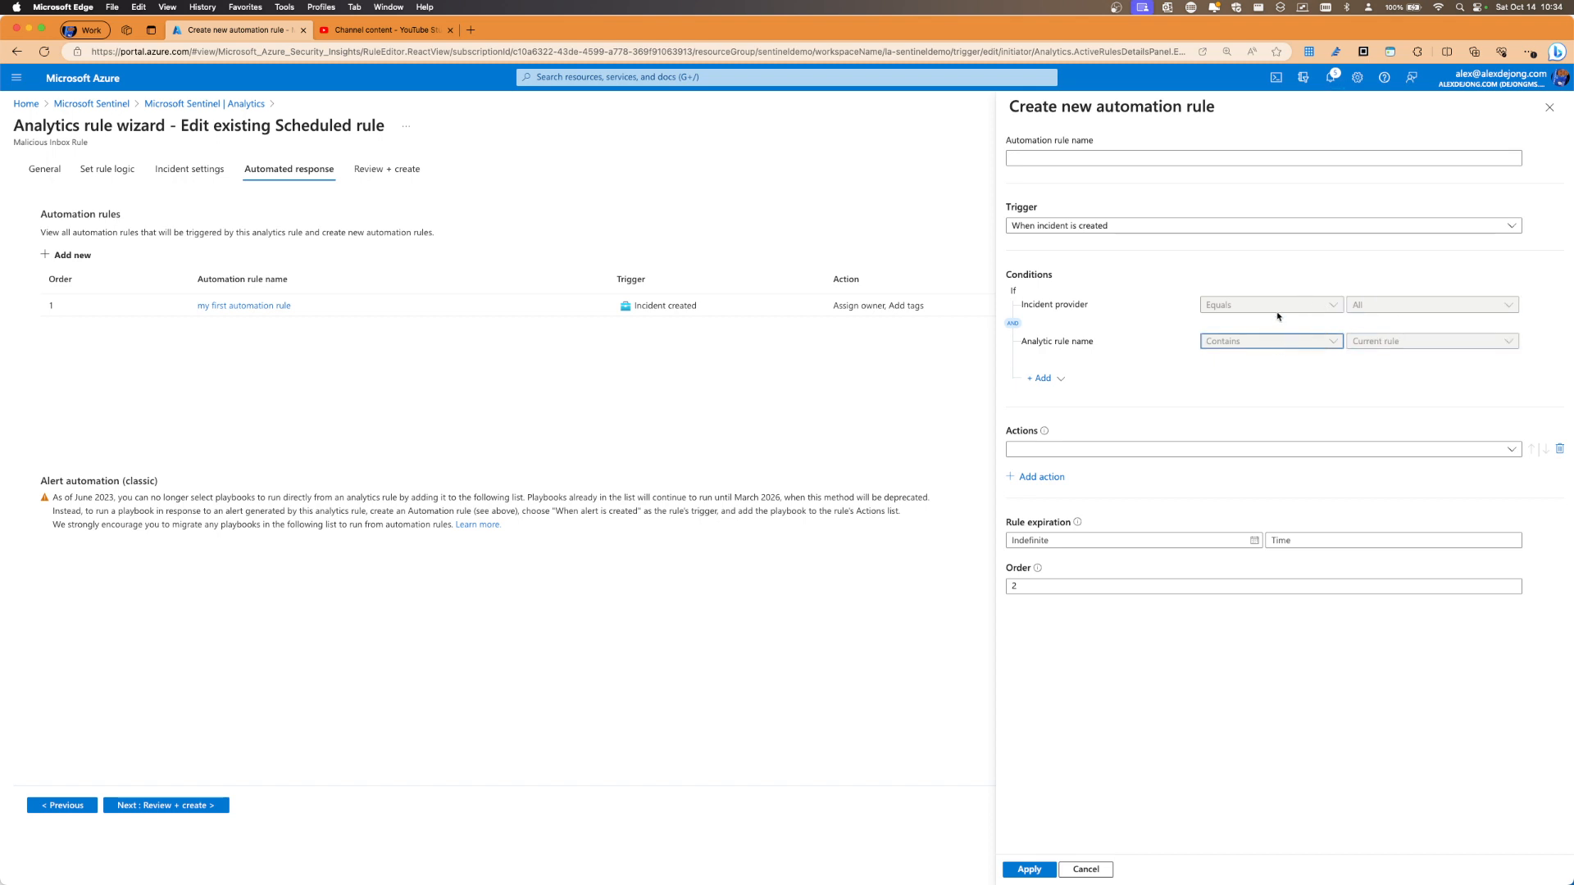
{"action": "left_click", "coordinate": [1276, 308]}
Name the new automation rule "my second automation rule"
{"action": "left_click", "coordinate": [1105, 159]}
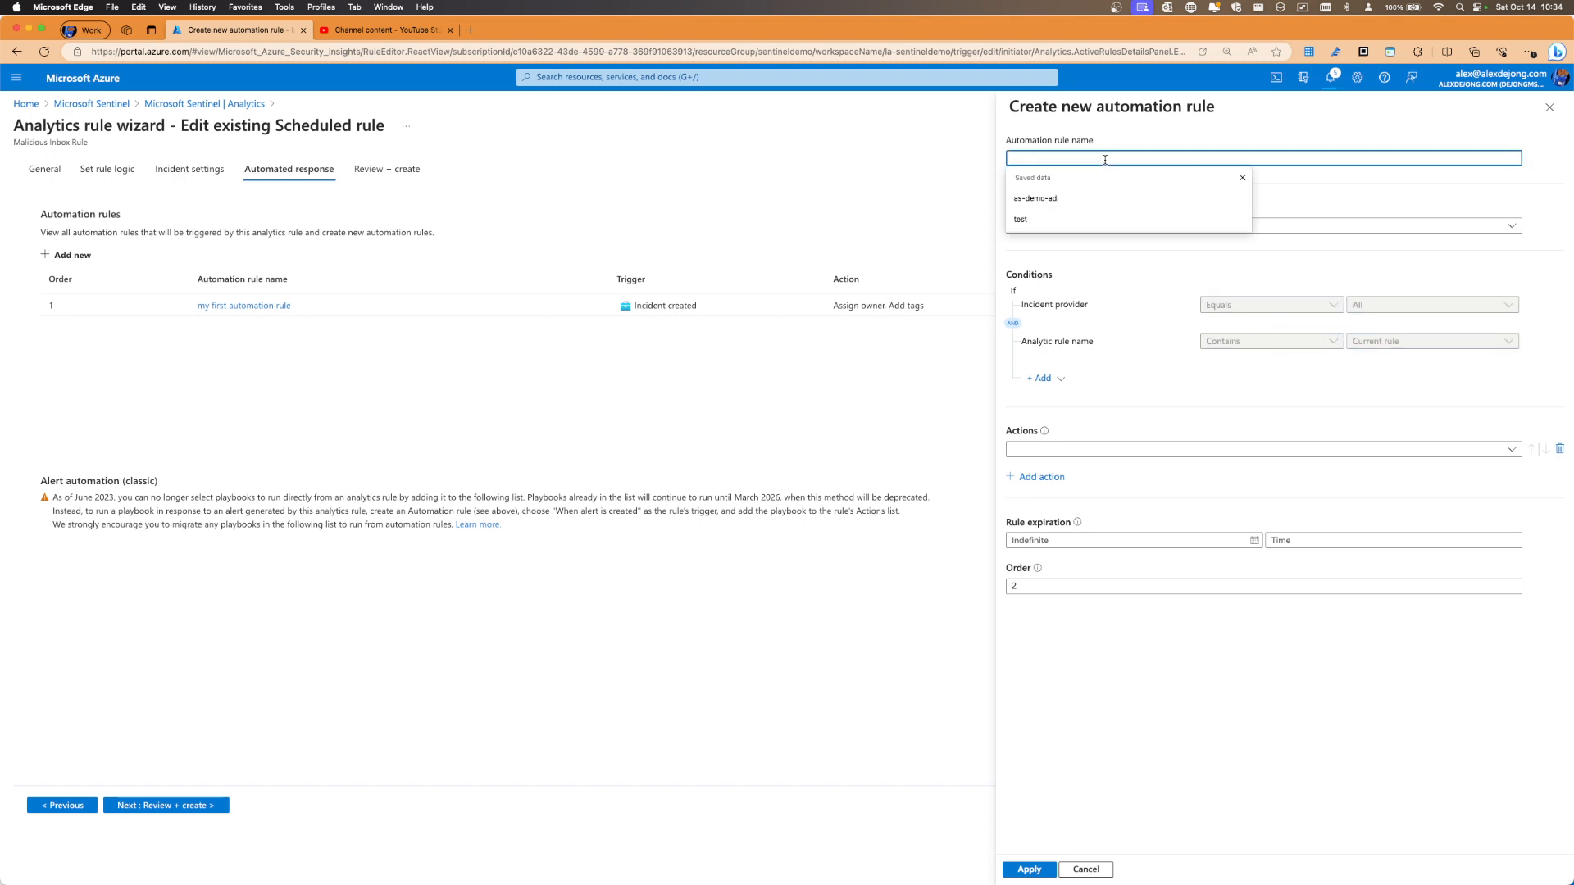
{"action": "type", "text": "my se"}
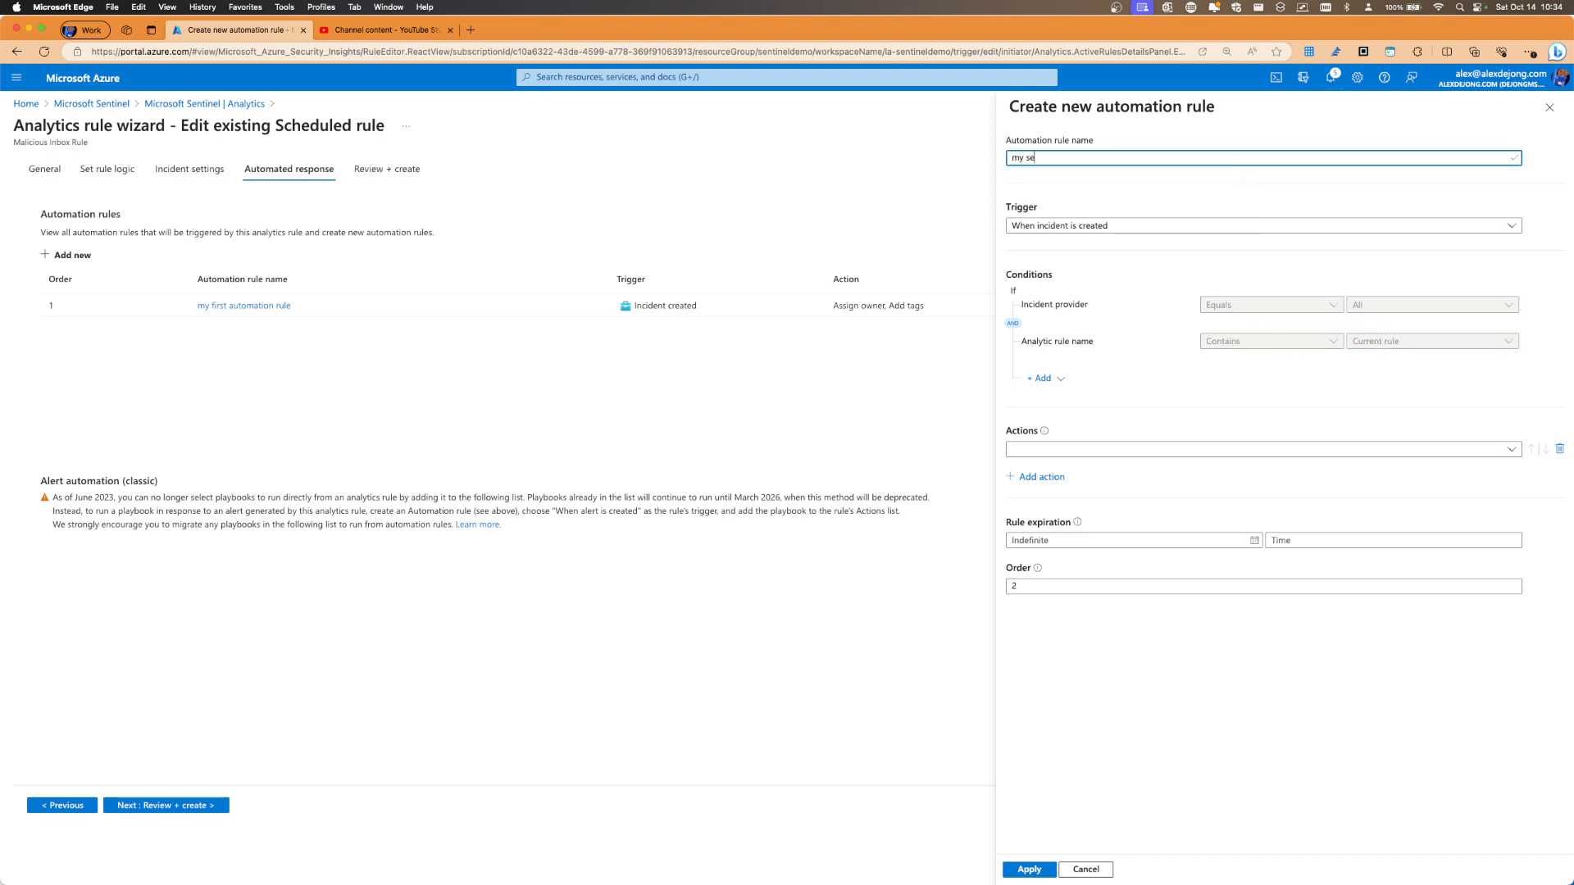
{"action": "type", "text": "cond automations"}
{"action": "key", "text": "BackSpace"}
{"action": "type", "text": "rule"}
{"action": "left_click", "coordinate": [1238, 310]}
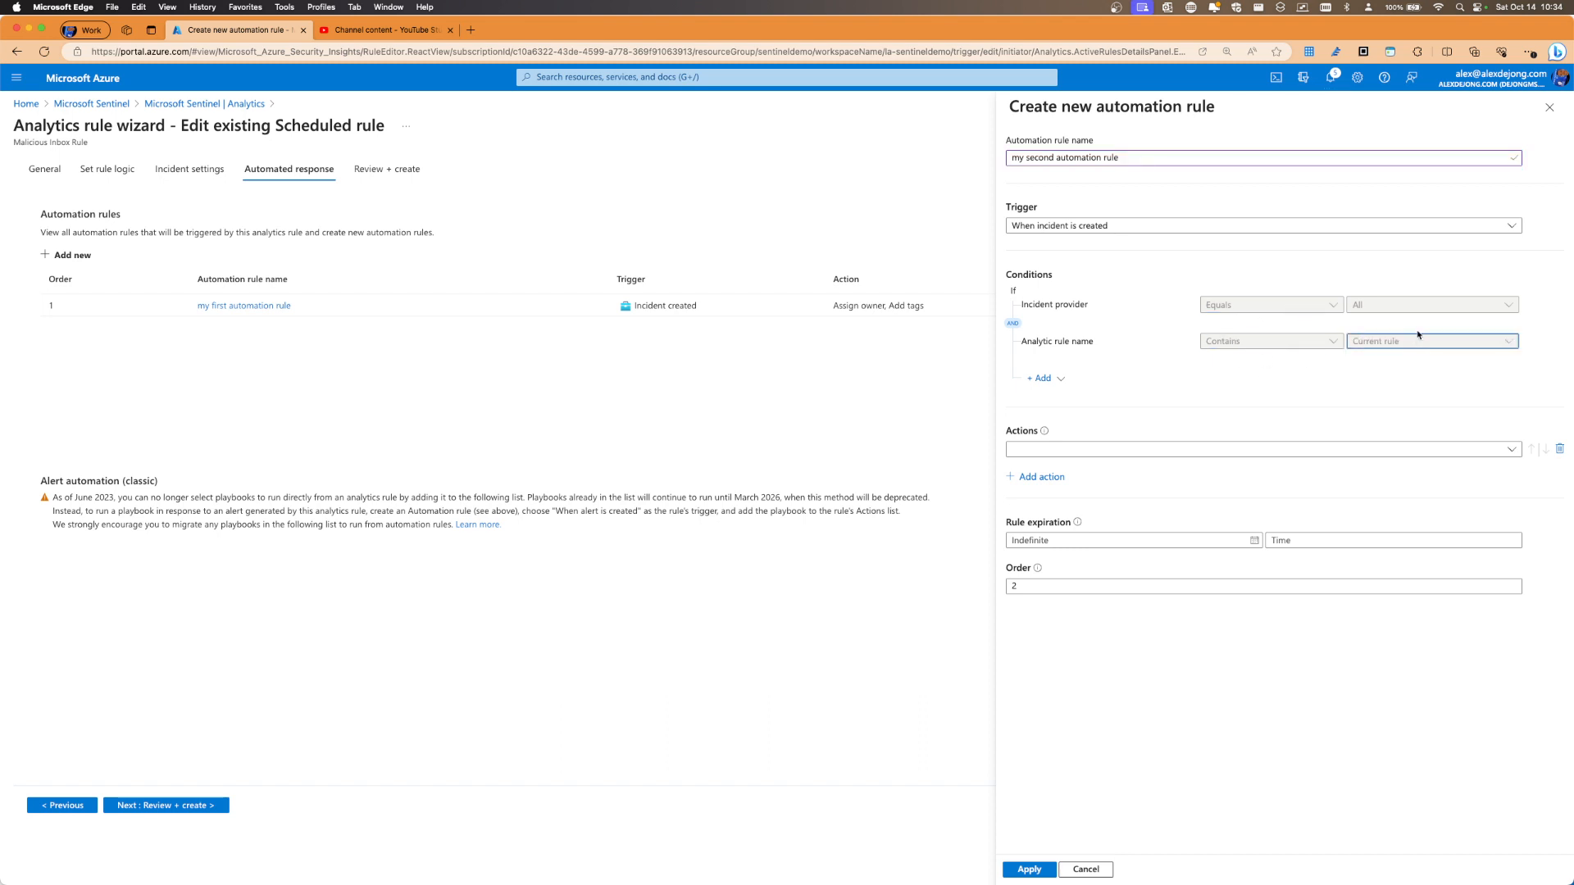
Add an Assign owner action, choose a user as the incident owner, and apply the automation rule
{"action": "left_click", "coordinate": [1268, 448]}
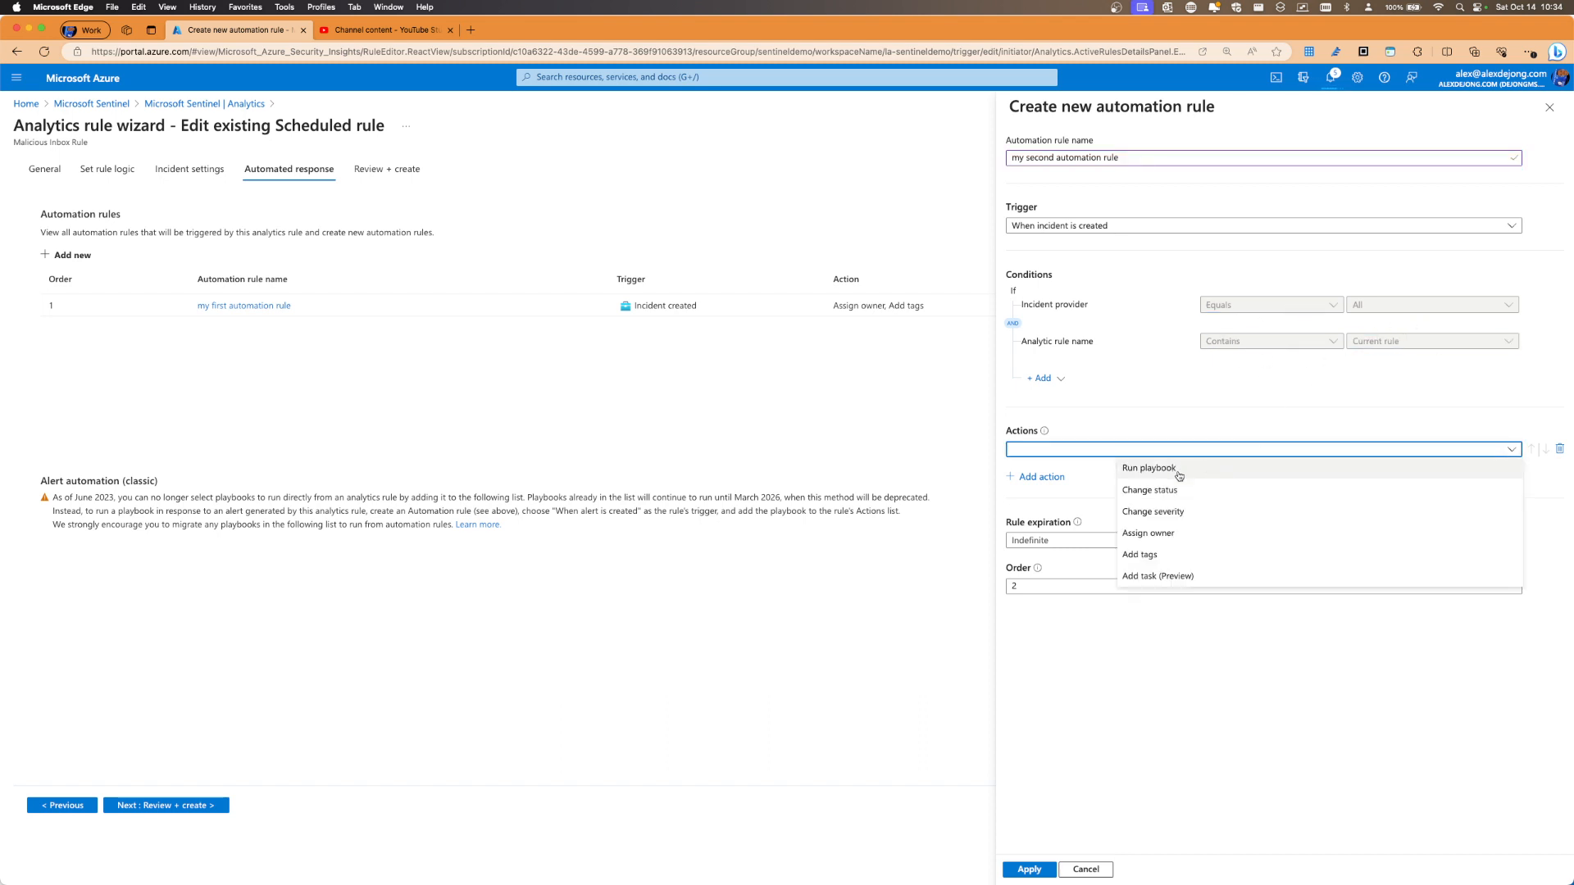
{"action": "left_click", "coordinate": [1152, 534]}
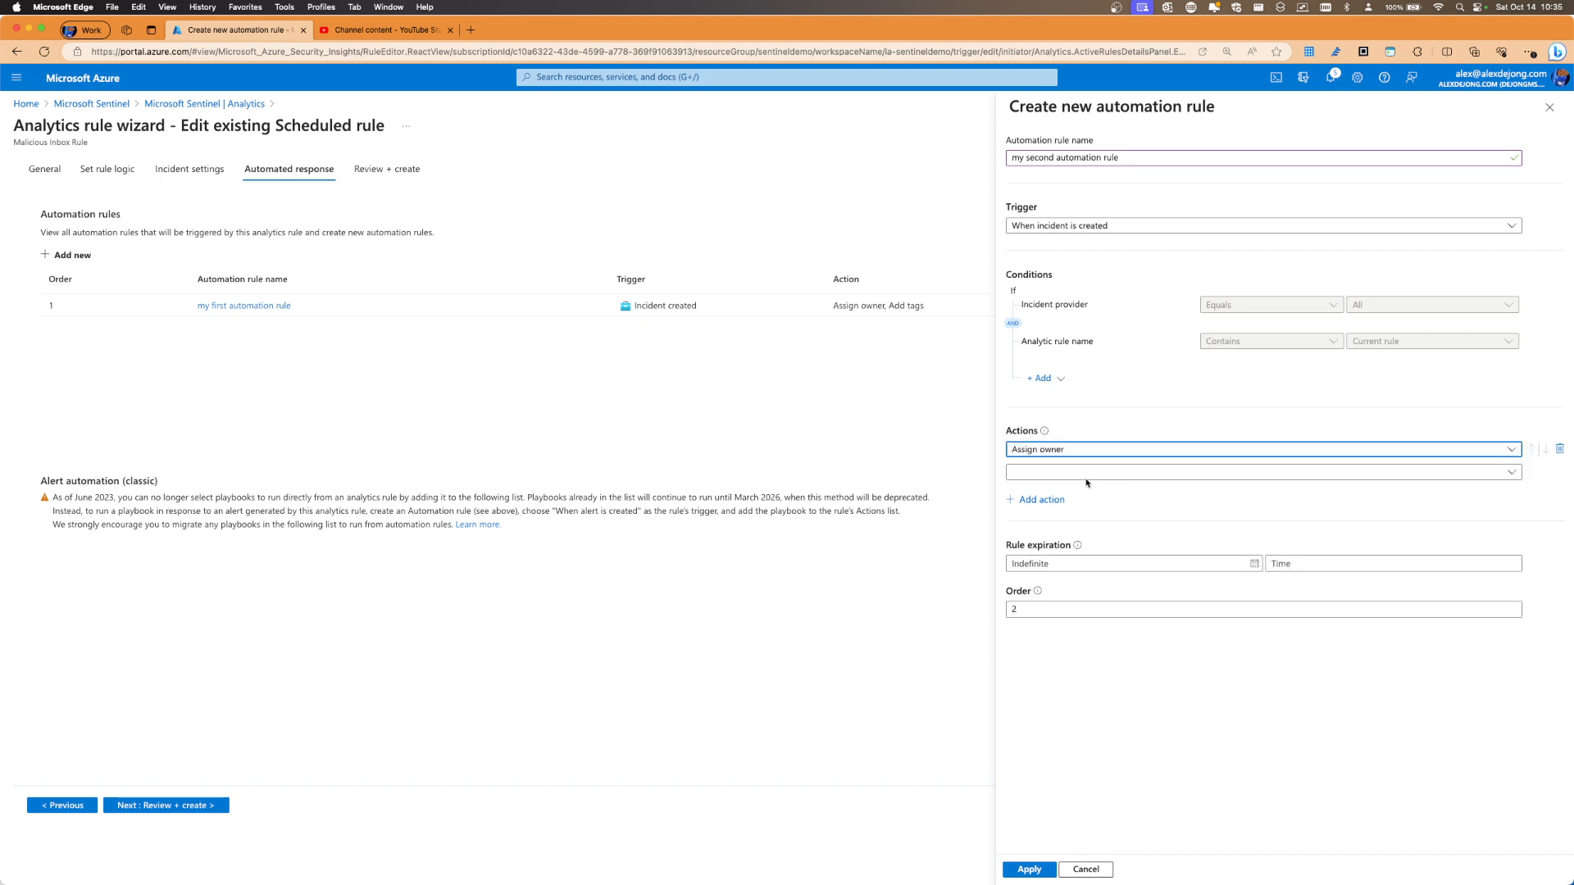
{"action": "left_click", "coordinate": [1119, 486]}
{"action": "left_click", "coordinate": [1170, 581]}
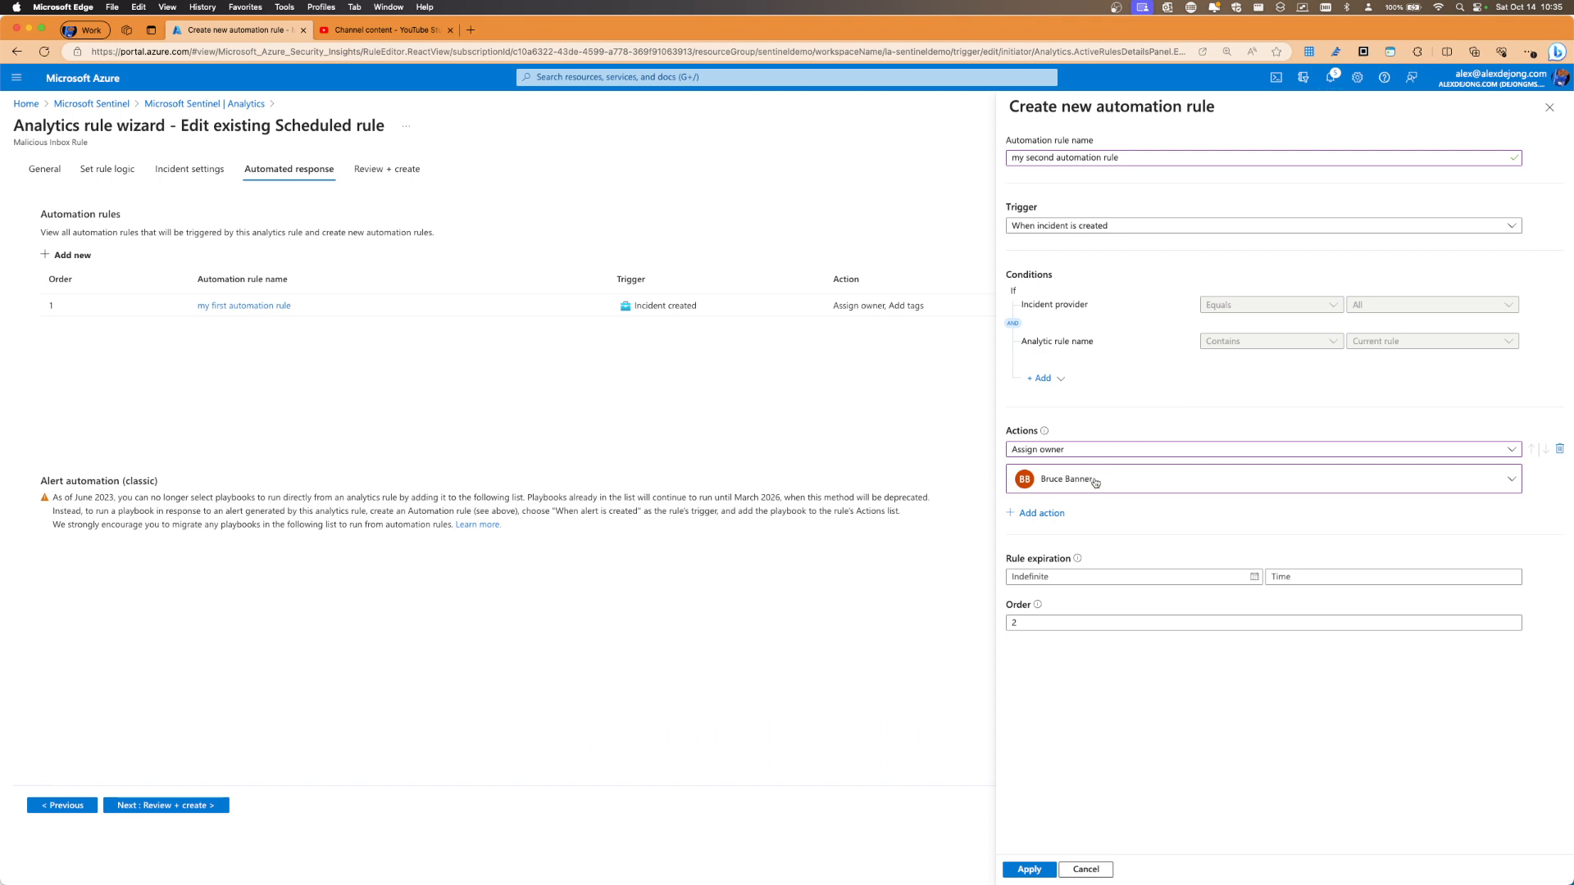
{"action": "mouse_move", "coordinate": [1078, 564]}
{"action": "left_click", "coordinate": [1029, 869]}
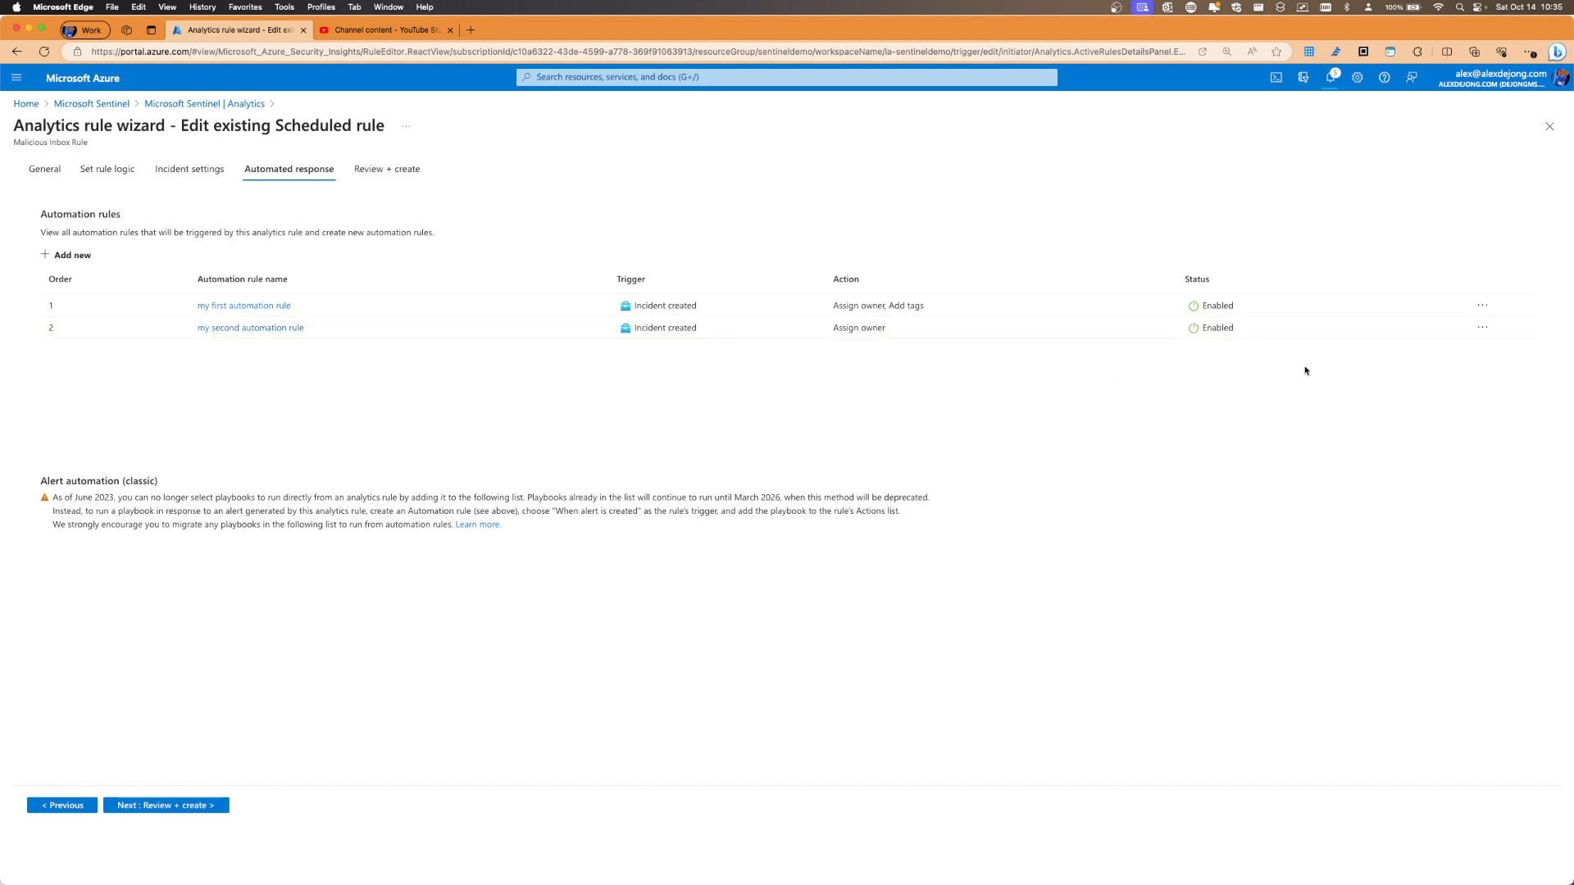
Review the settings of "my second automation rule" without changing them and leave the analytics rule wizard
{"action": "left_click", "coordinate": [1482, 327]}
{"action": "left_click", "coordinate": [1487, 345]}
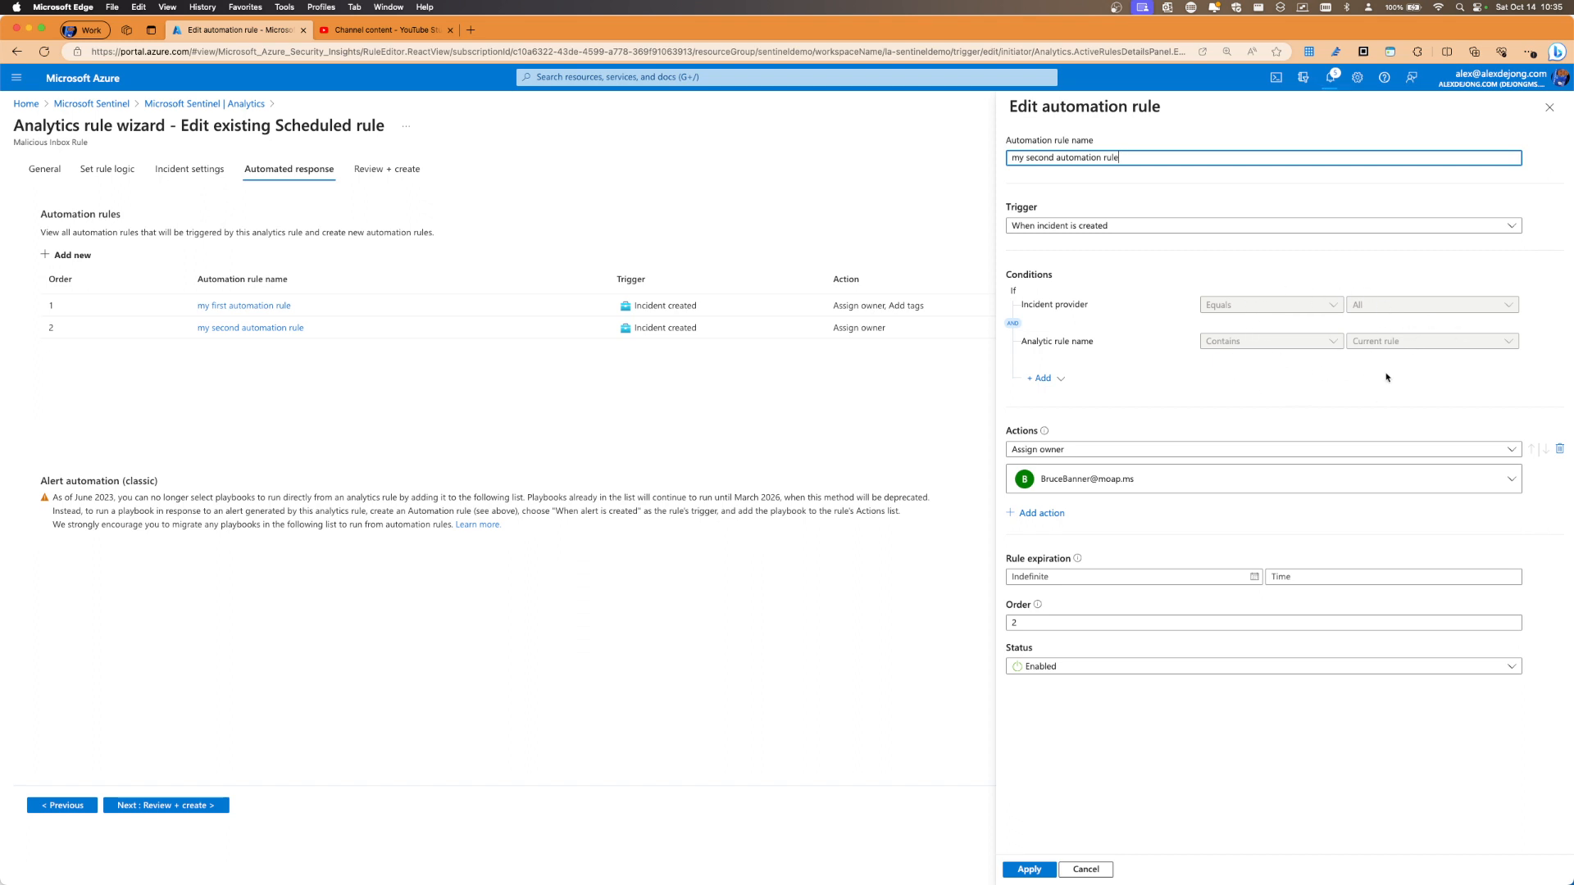
{"action": "left_click", "coordinate": [1549, 108]}
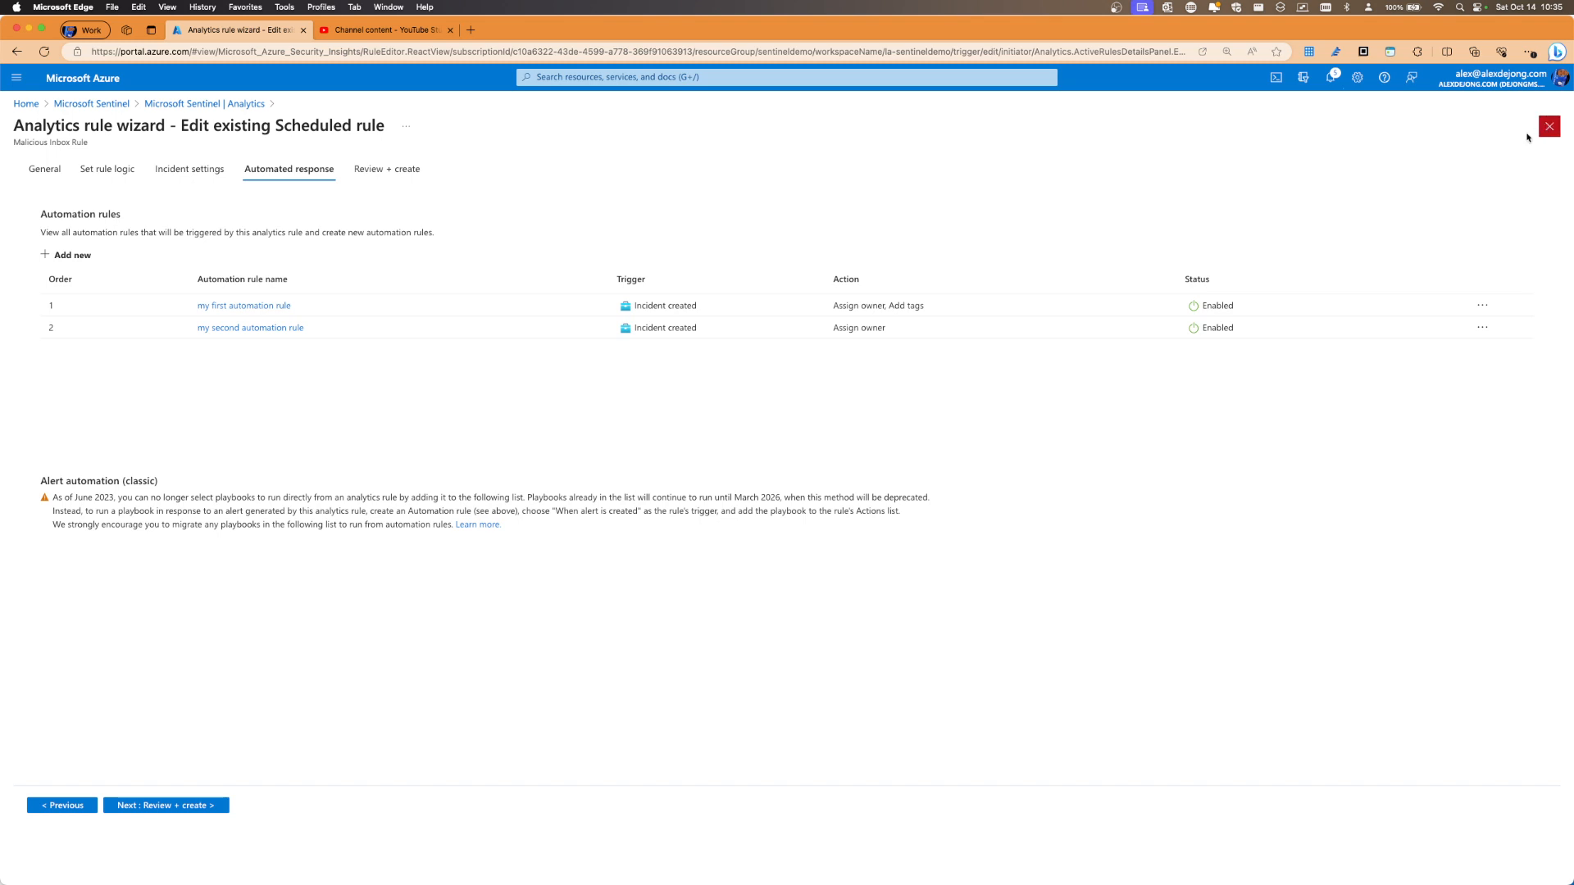
{"action": "left_click", "coordinate": [1546, 127]}
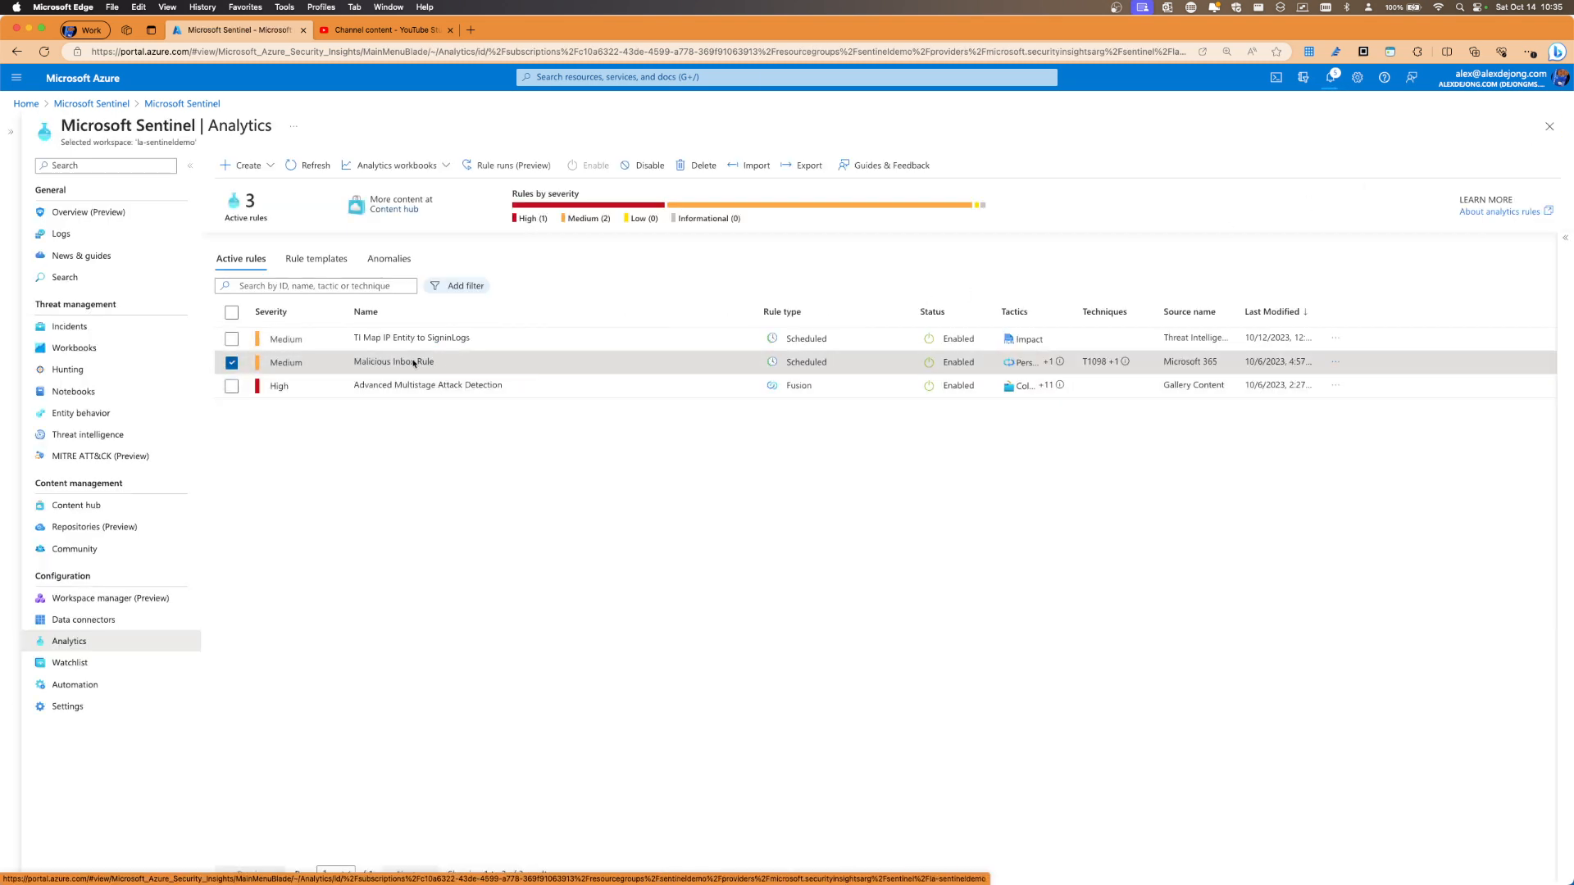
Check the workspace's automation rules list for the new rule, refreshing it and revisiting the Analytics page in between
{"action": "left_click", "coordinate": [74, 685]}
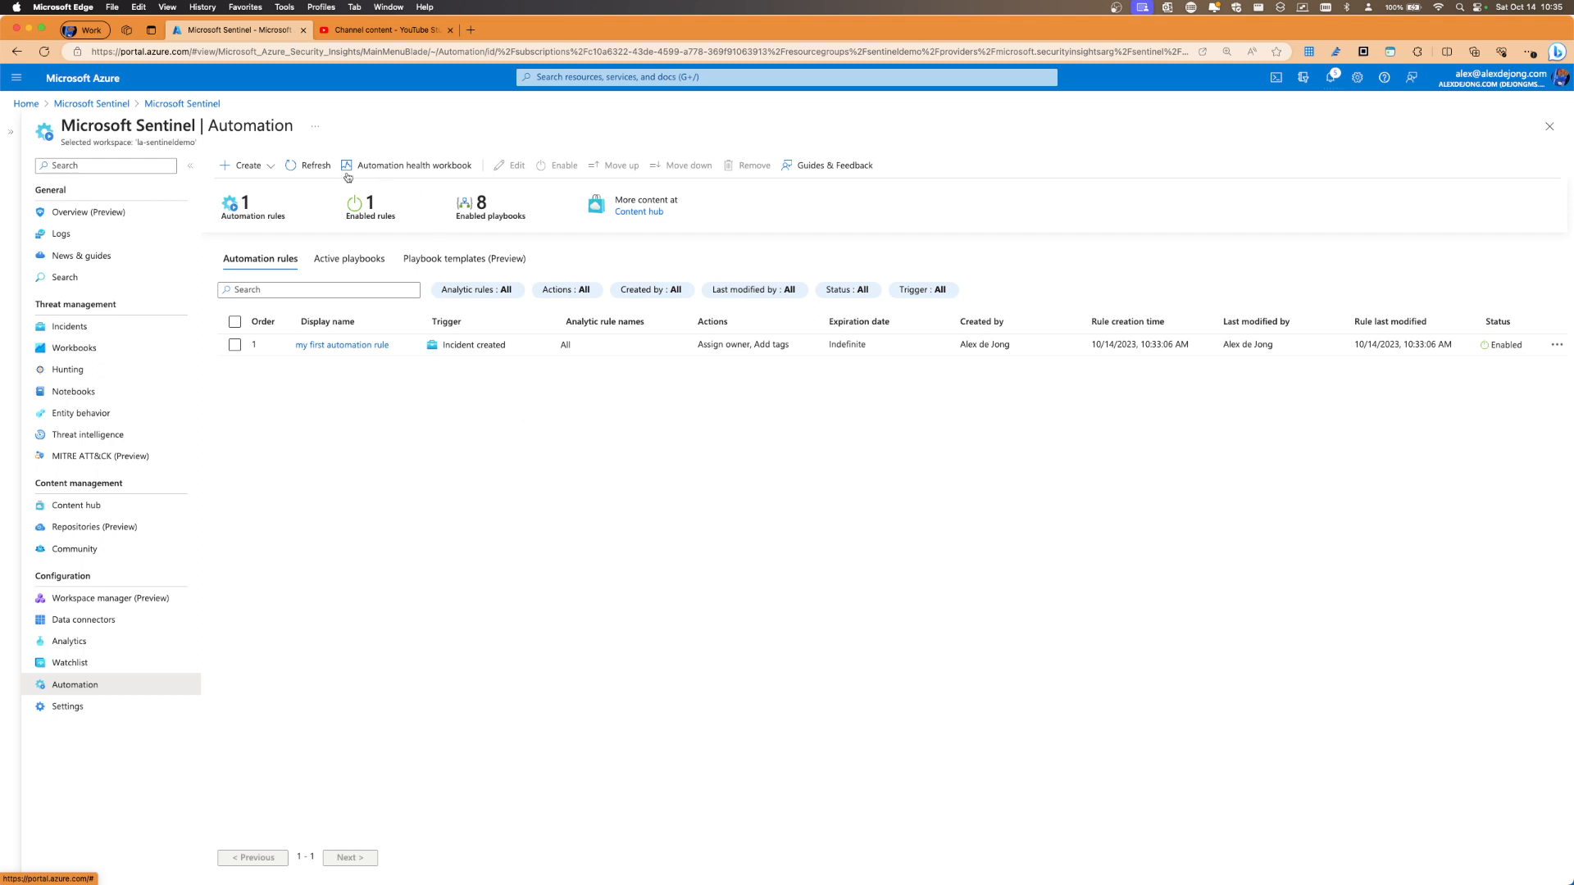
{"action": "left_click", "coordinate": [300, 167]}
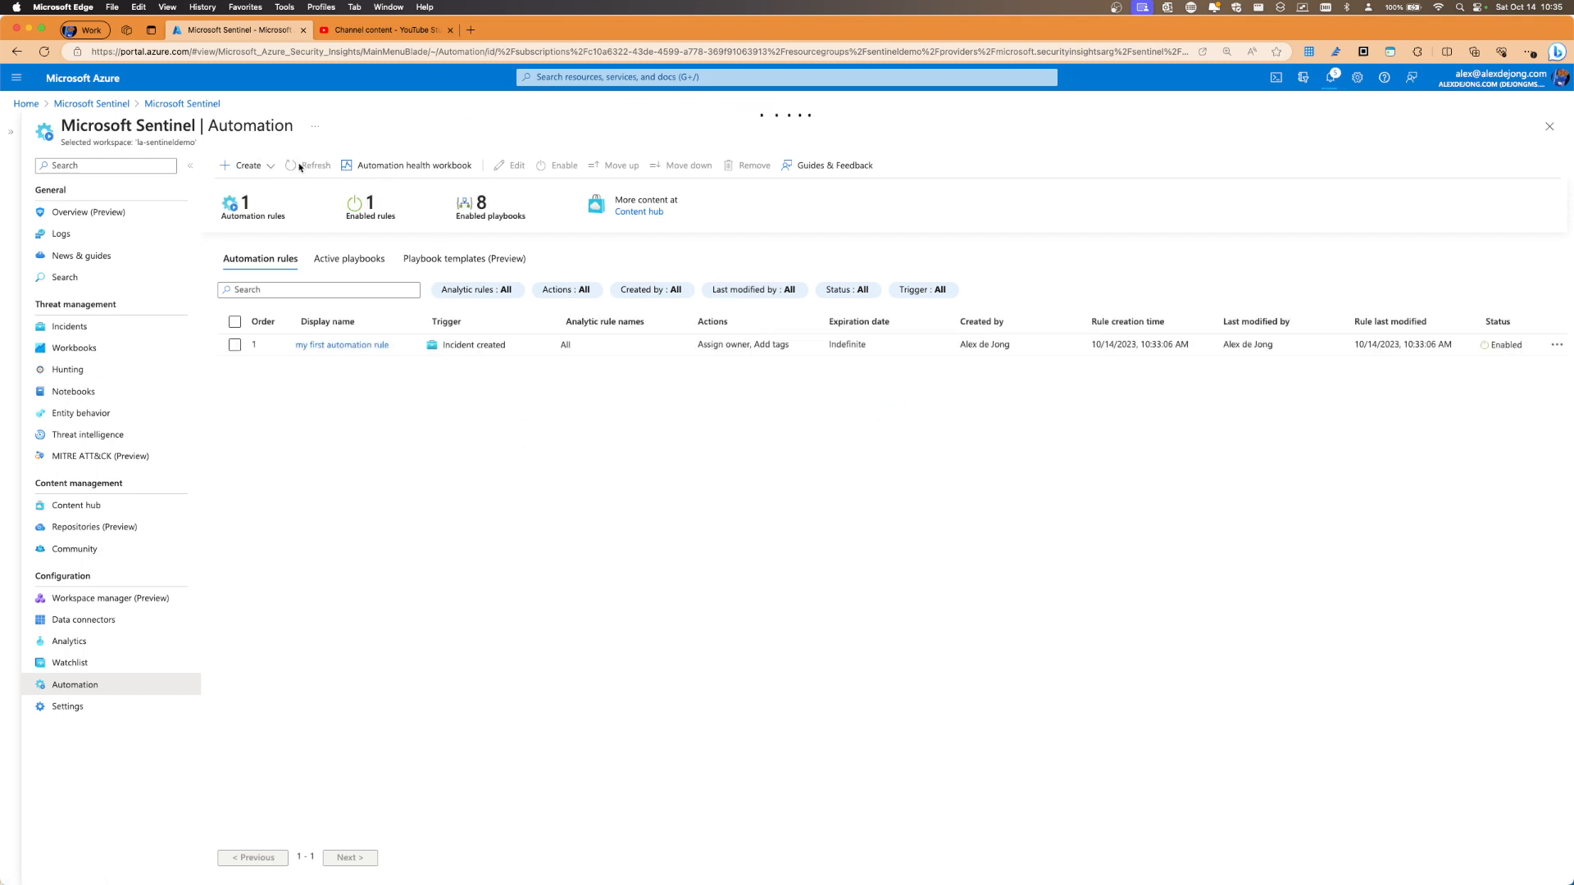
{"action": "left_click", "coordinate": [302, 166]}
{"action": "left_click", "coordinate": [315, 166]}
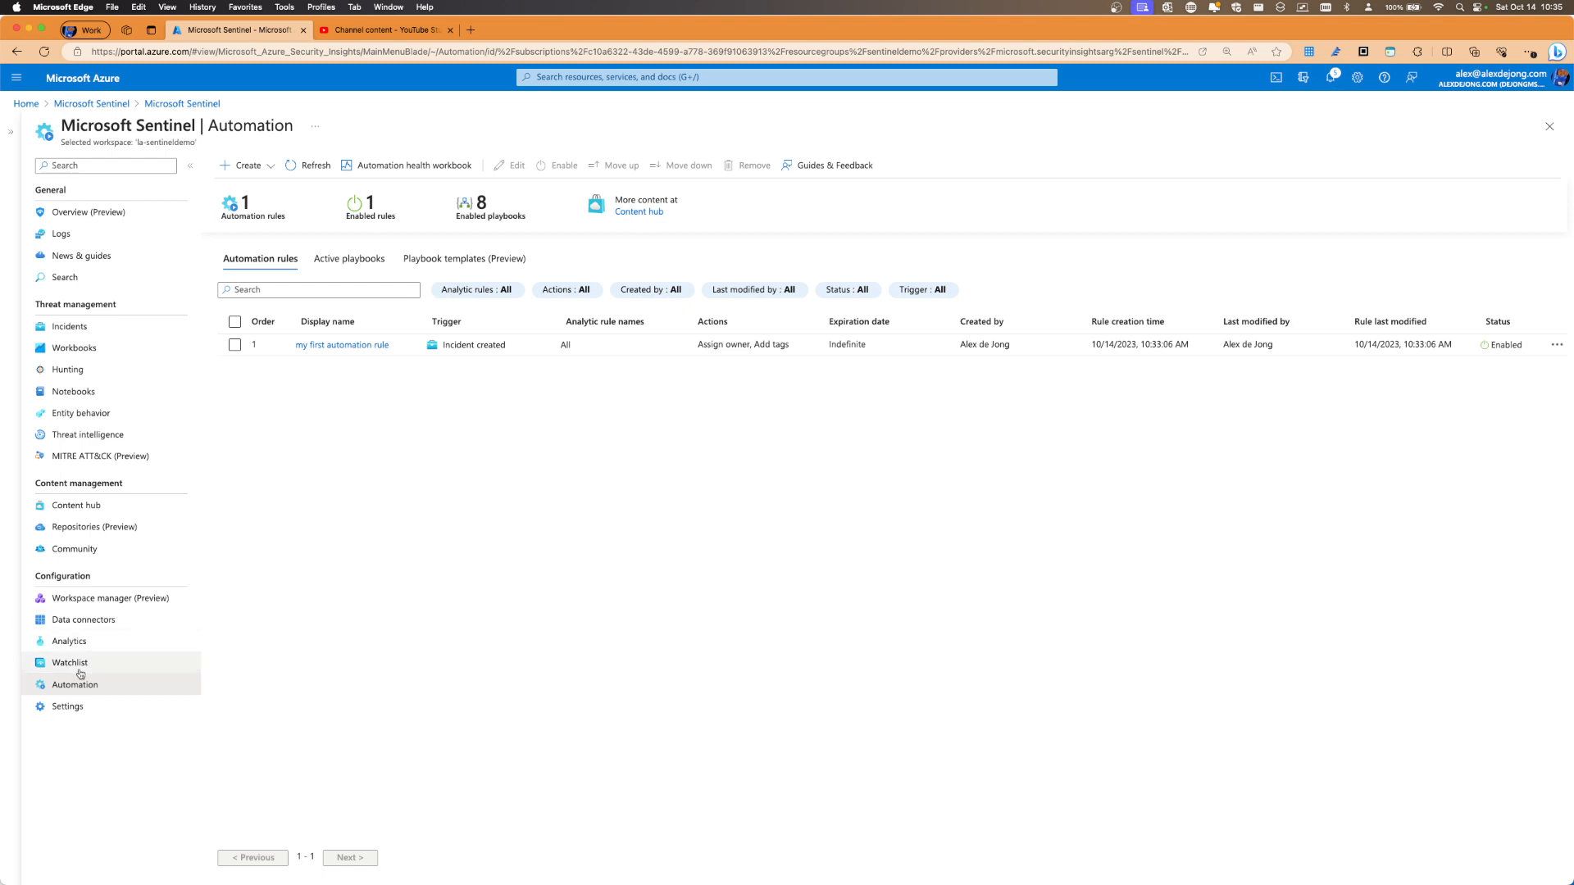
{"action": "left_click", "coordinate": [81, 641]}
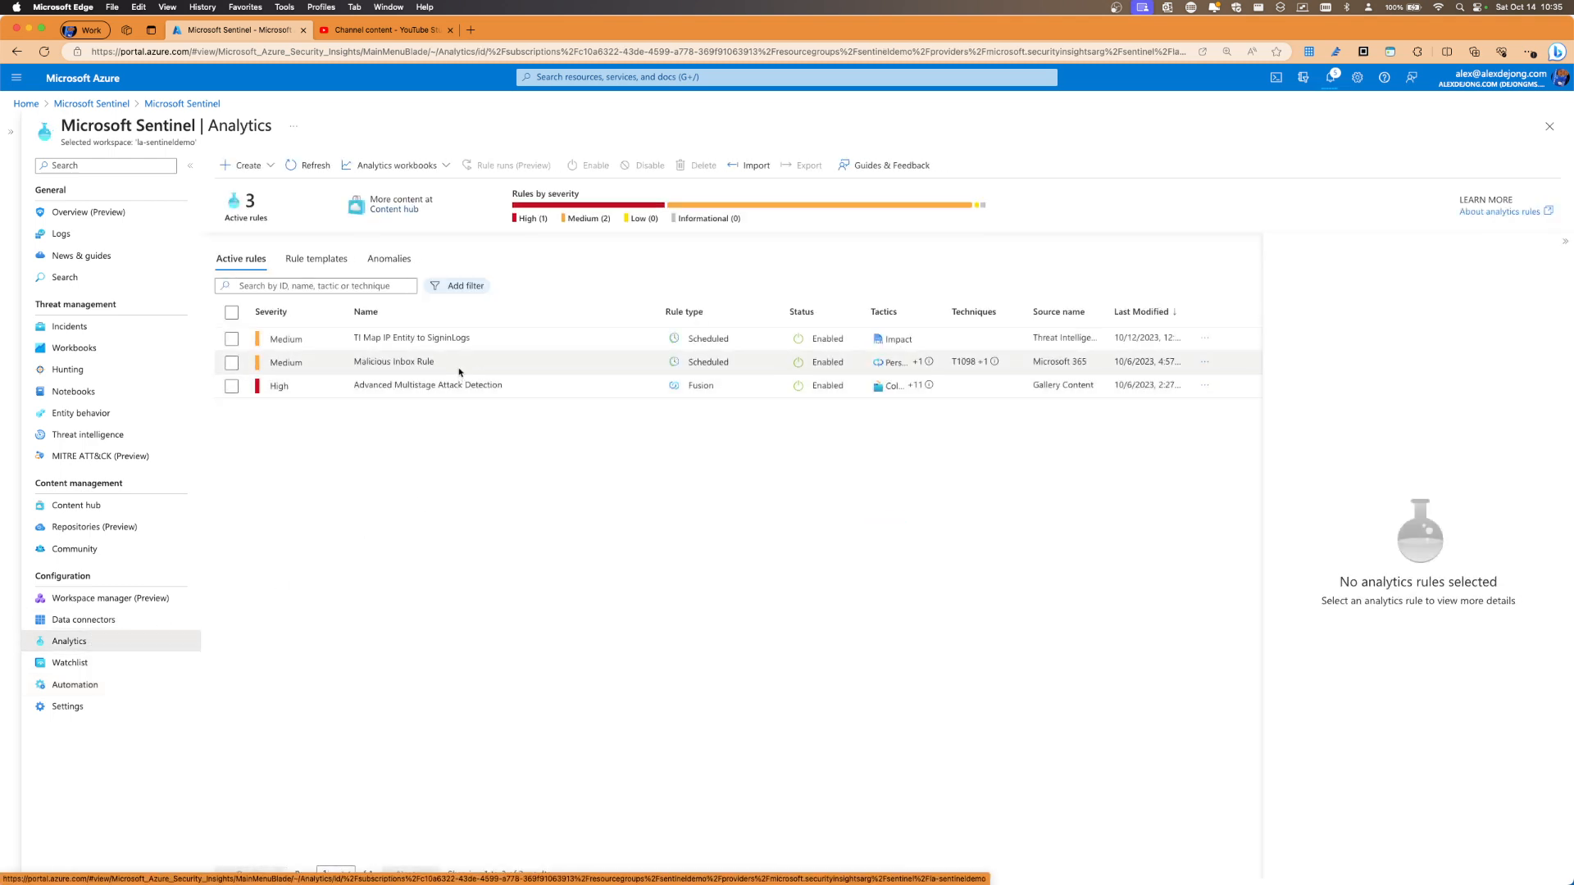
{"action": "left_click", "coordinate": [80, 685]}
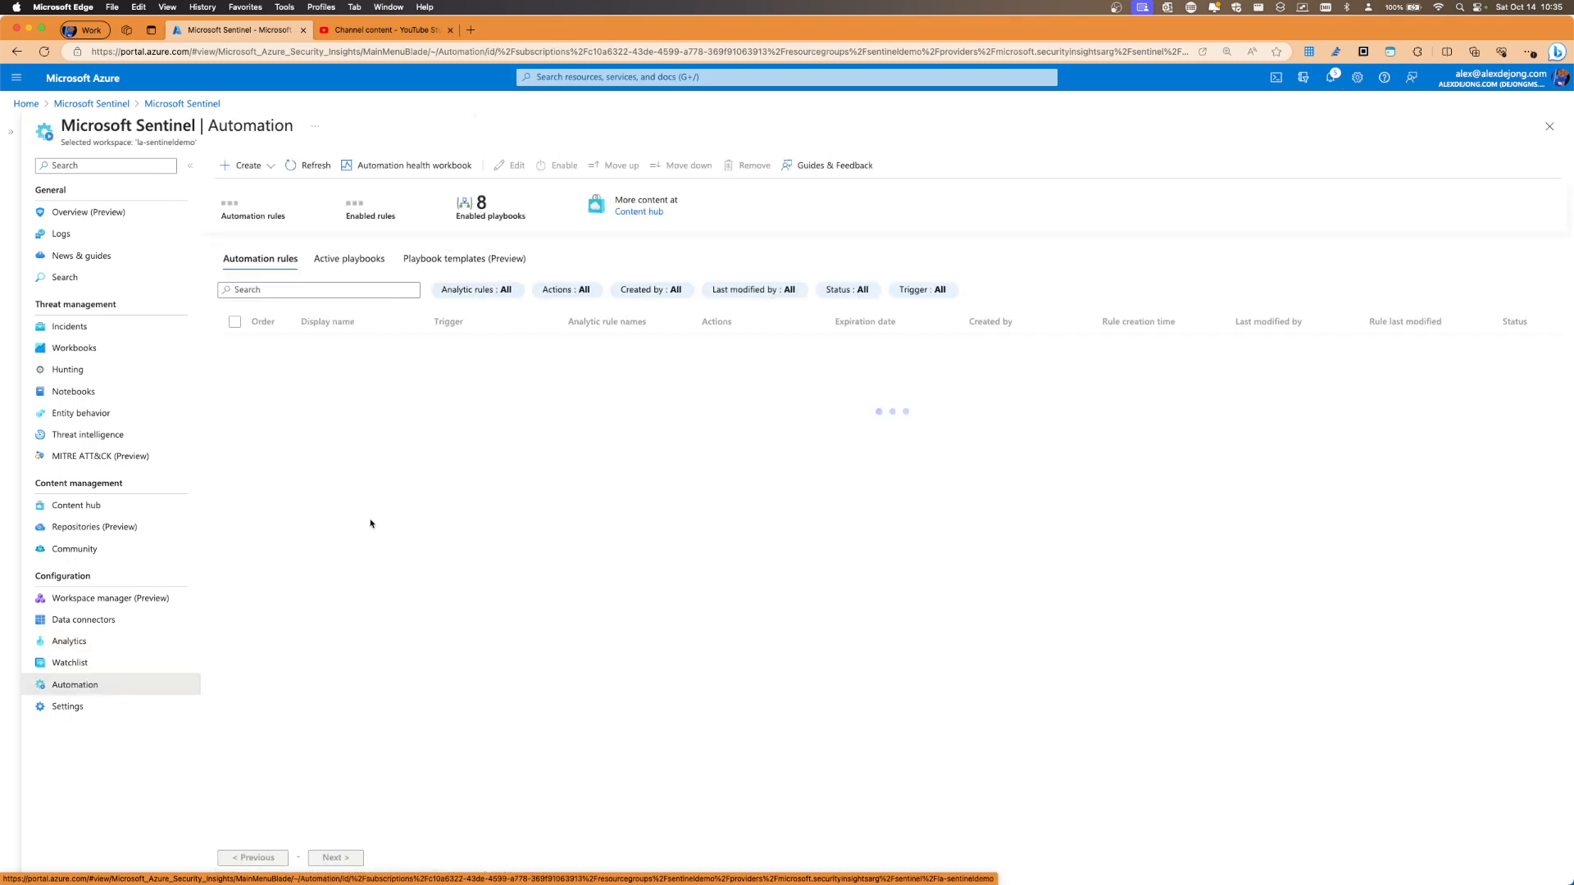
{"action": "left_click", "coordinate": [310, 165]}
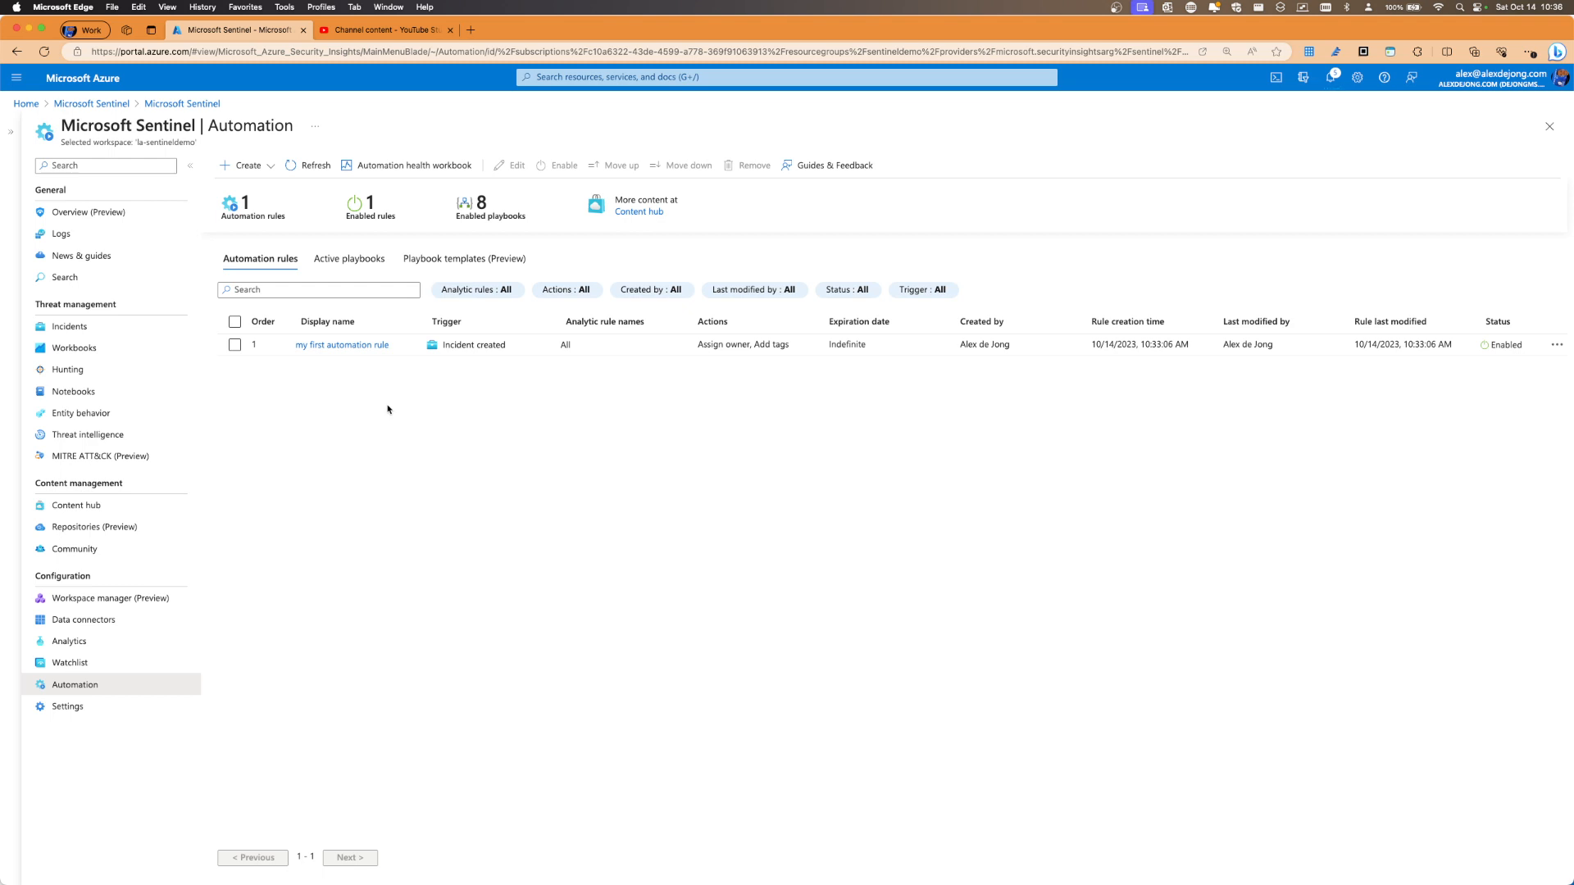
{"action": "left_click", "coordinate": [312, 165]}
Switch to the corp-adj workspace, show its incidents, and collapse the workspace list
{"action": "left_click", "coordinate": [97, 328]}
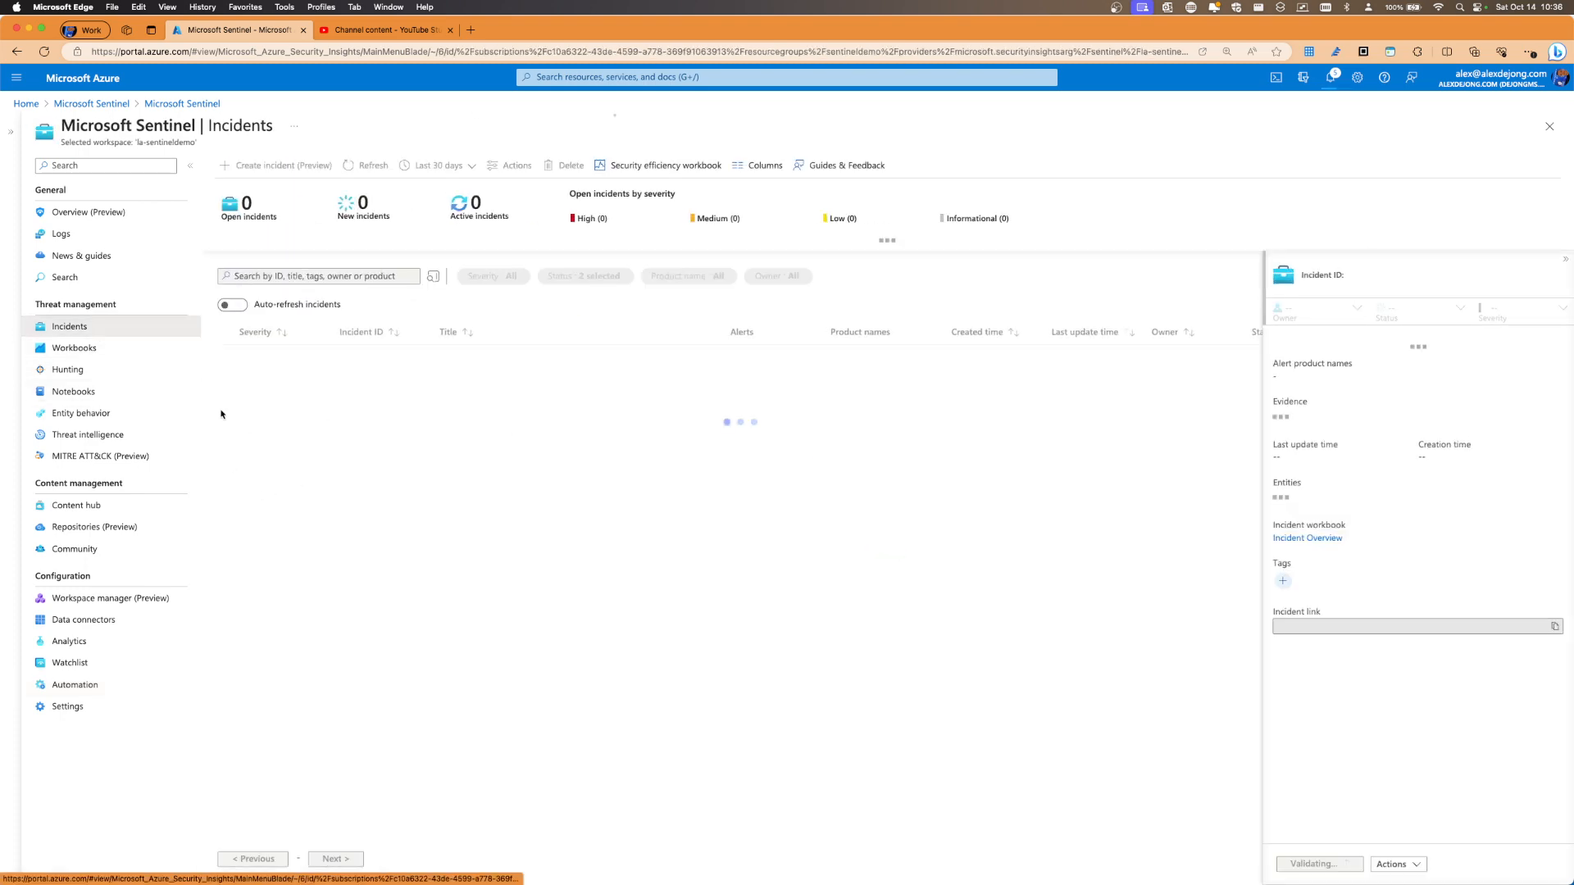
{"action": "left_click", "coordinate": [11, 131]}
{"action": "left_click", "coordinate": [164, 239]}
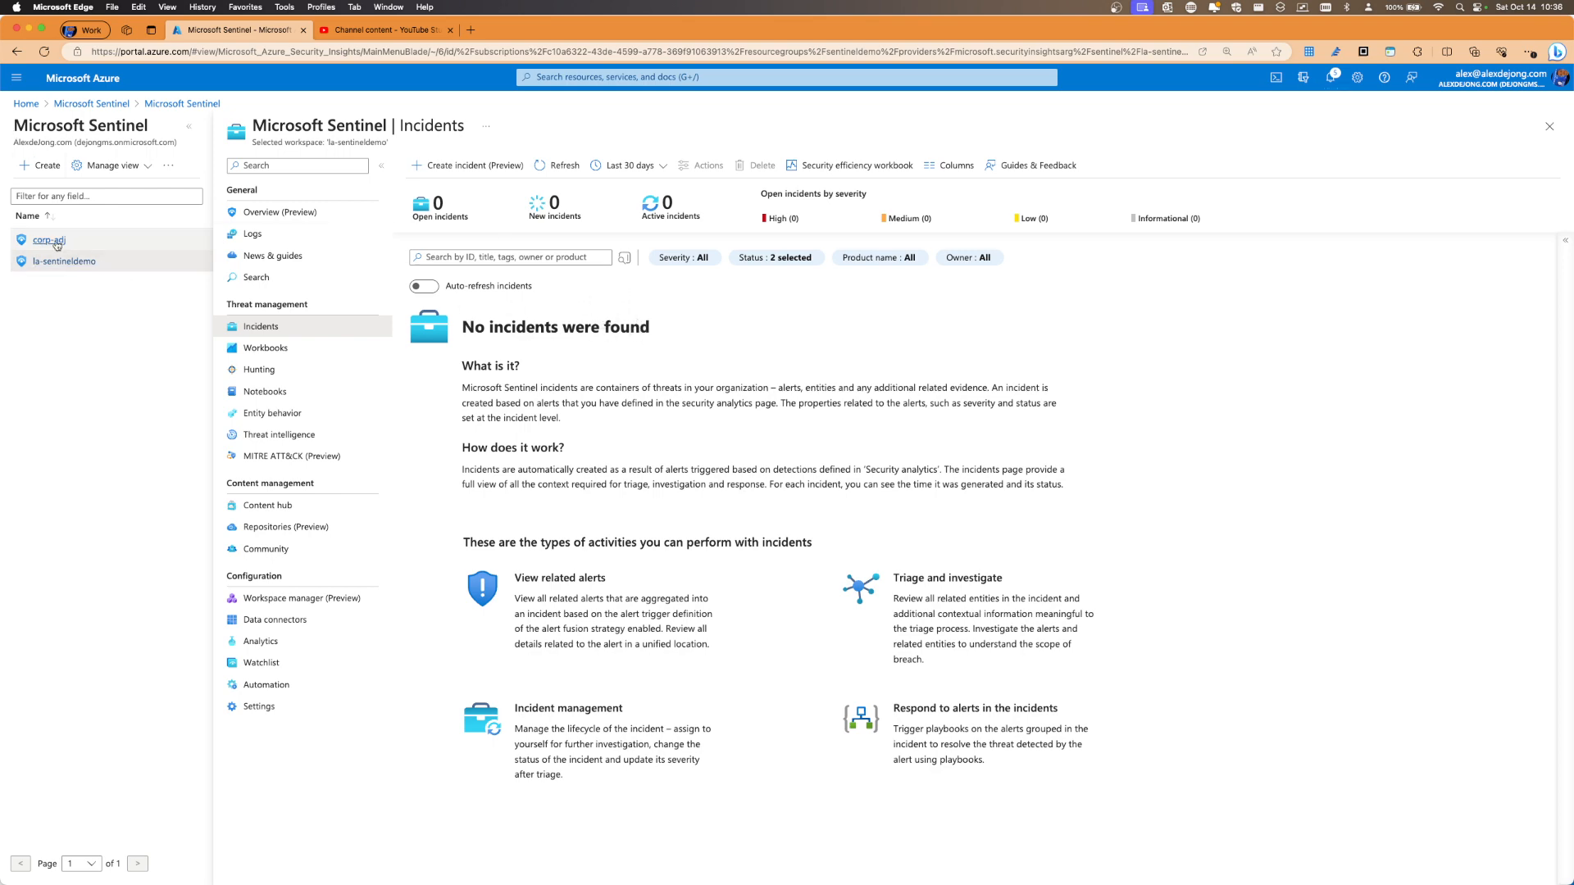
{"action": "left_click", "coordinate": [259, 332]}
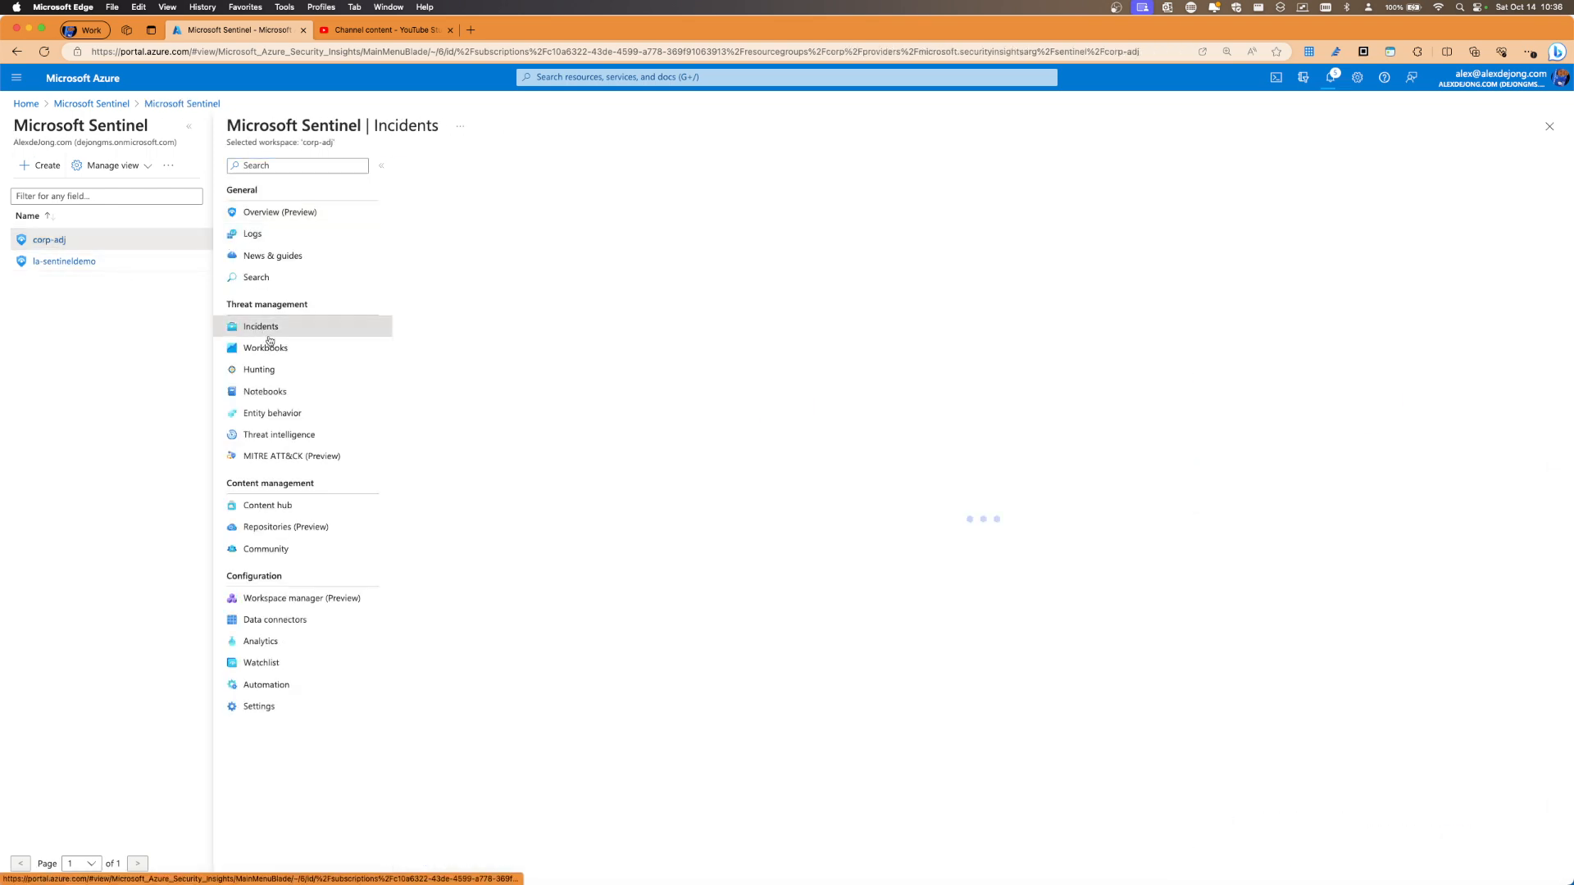
{"action": "left_click", "coordinate": [188, 126]}
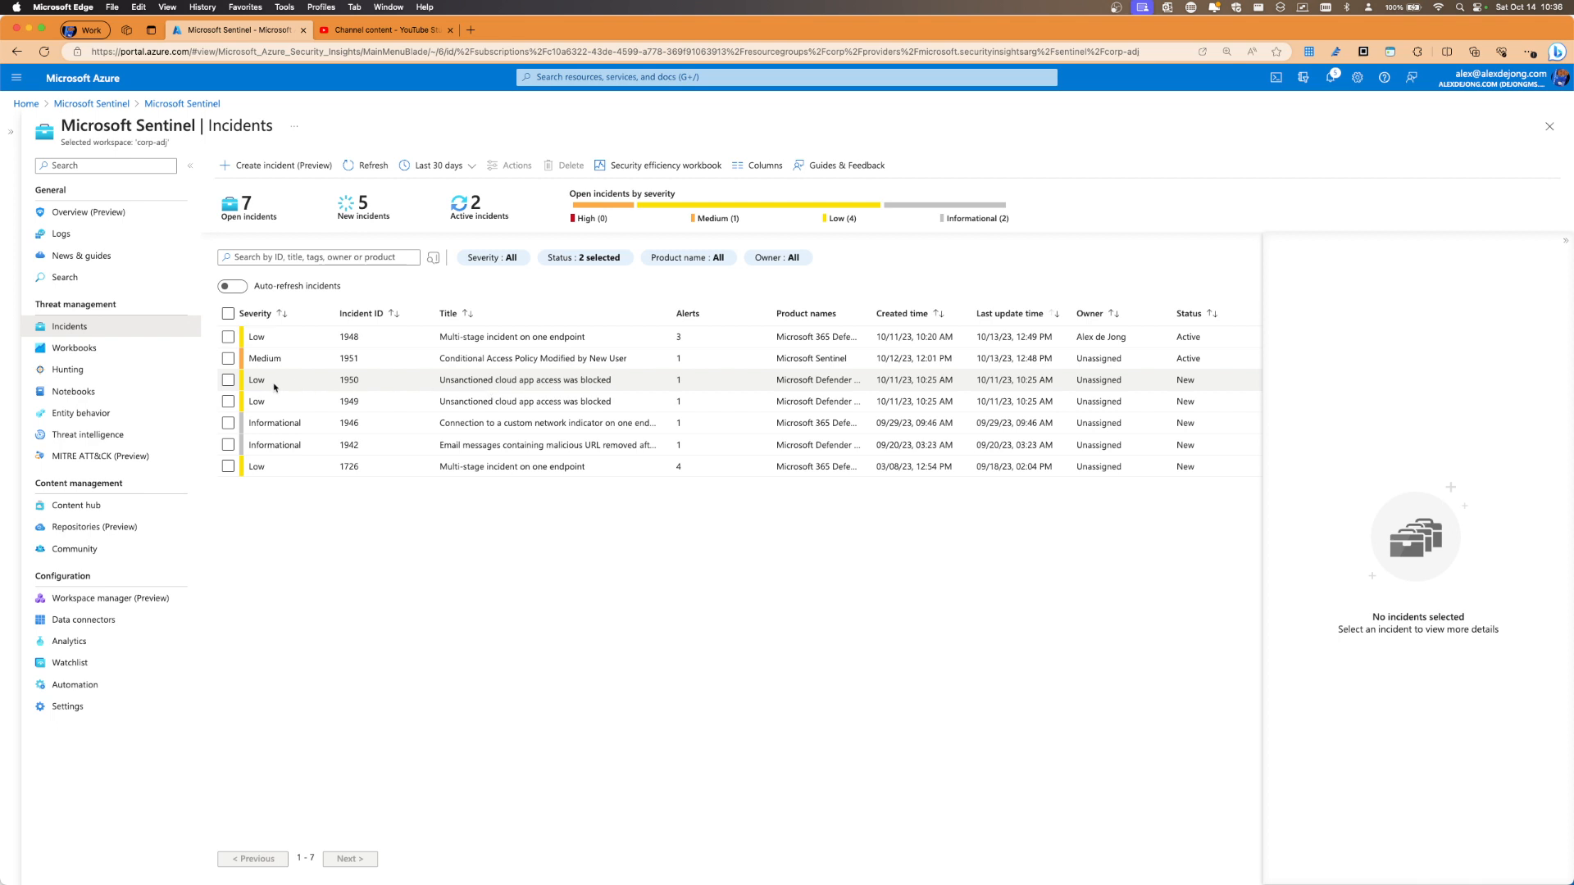
Select incident 1950, "Unsanctioned cloud app access was blocked", and view its status options without changing the status
{"action": "left_click", "coordinate": [471, 380]}
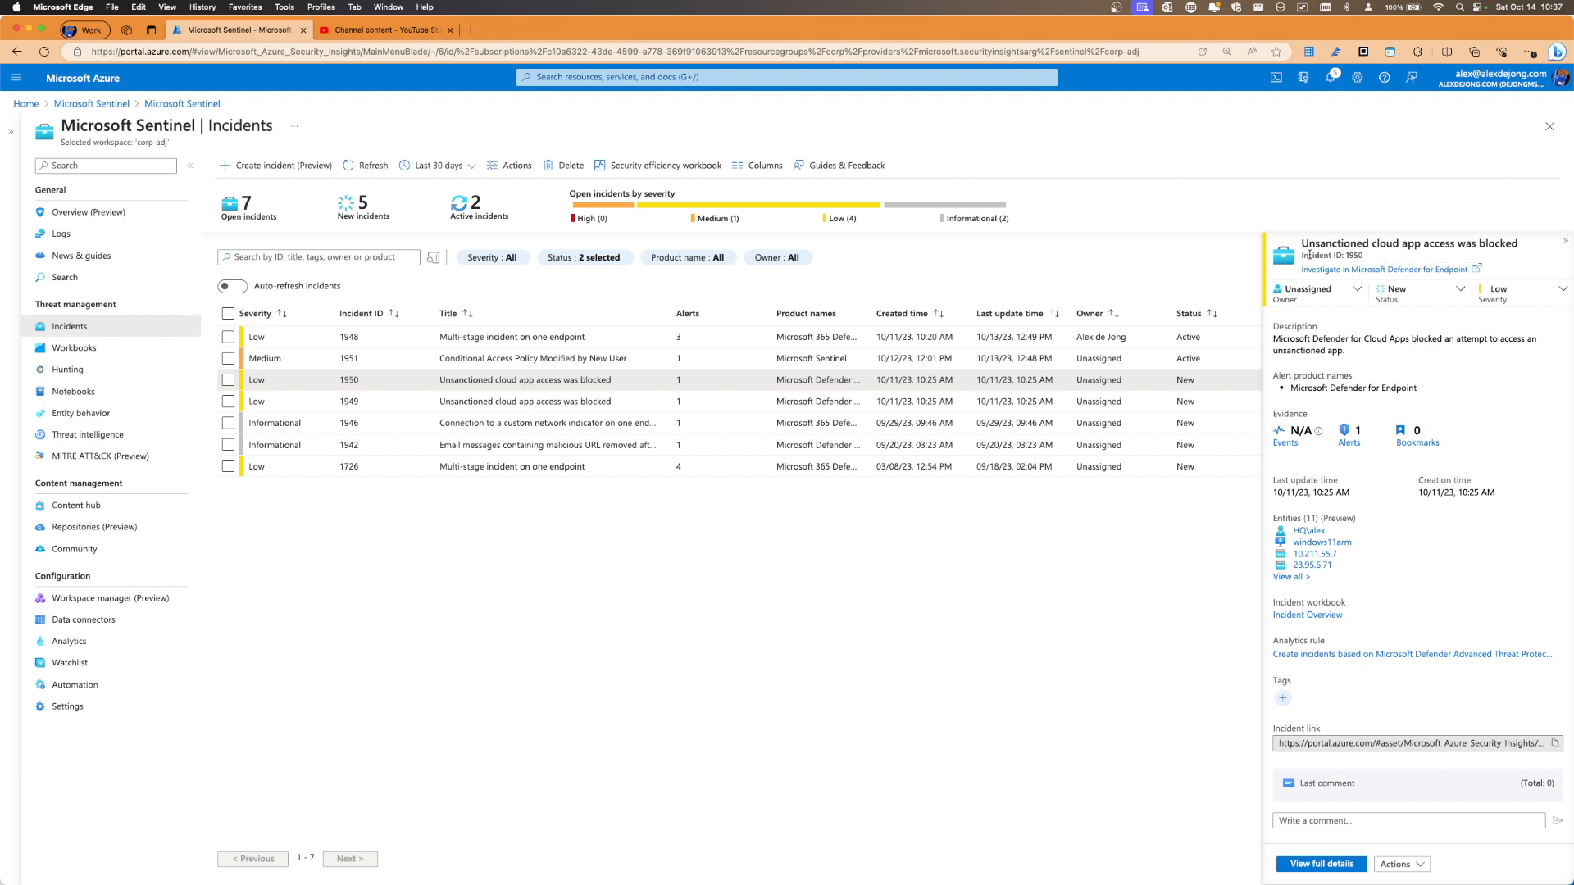
{"action": "left_click", "coordinate": [1459, 290]}
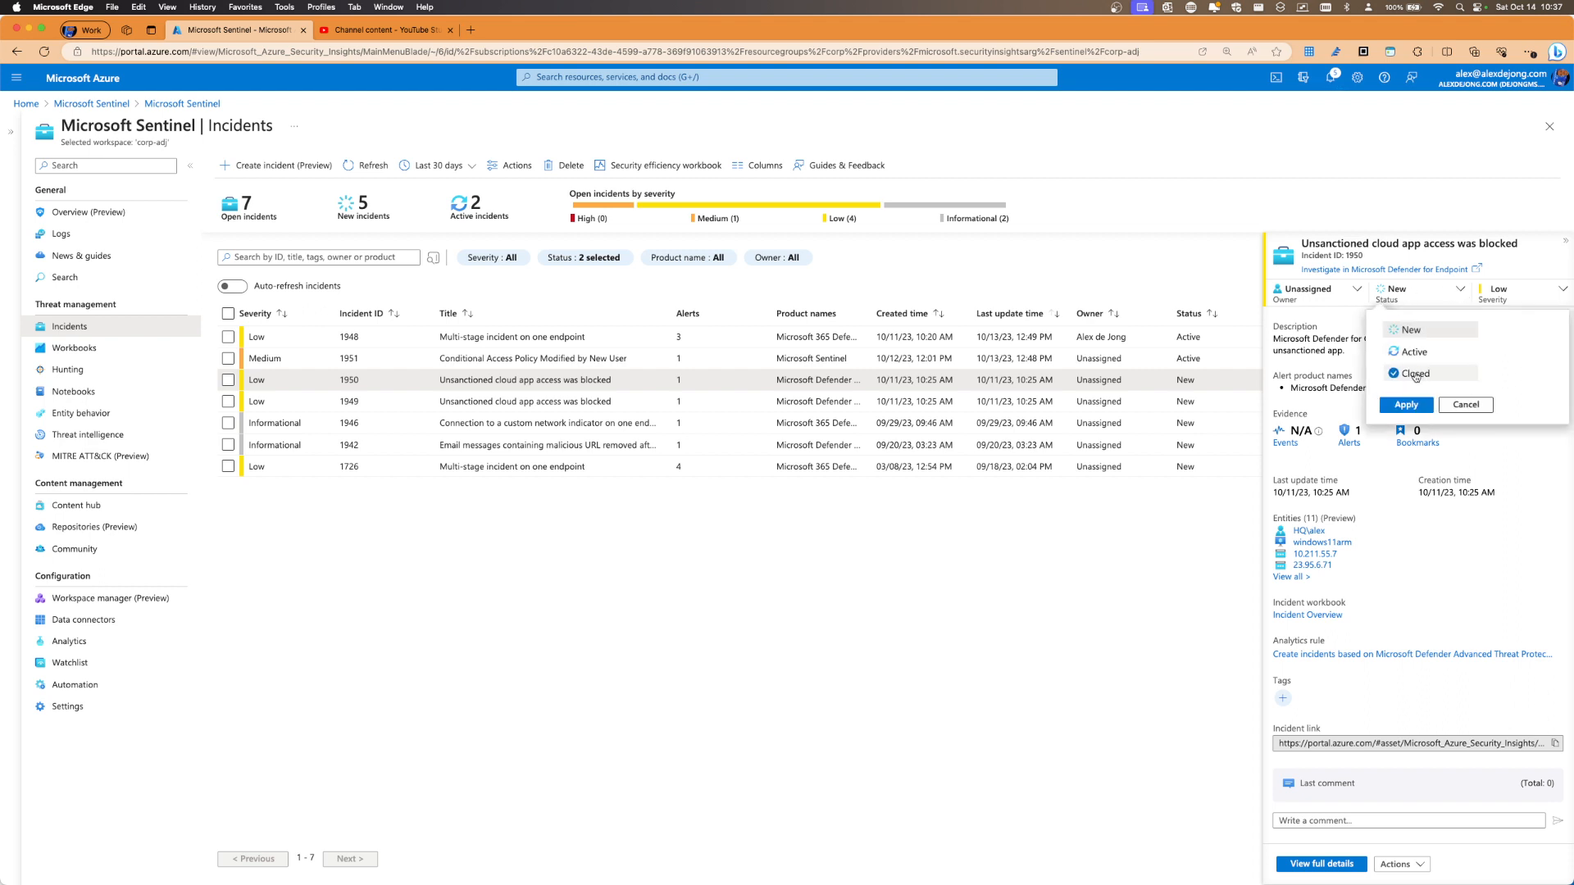
{"action": "left_click", "coordinate": [1419, 200]}
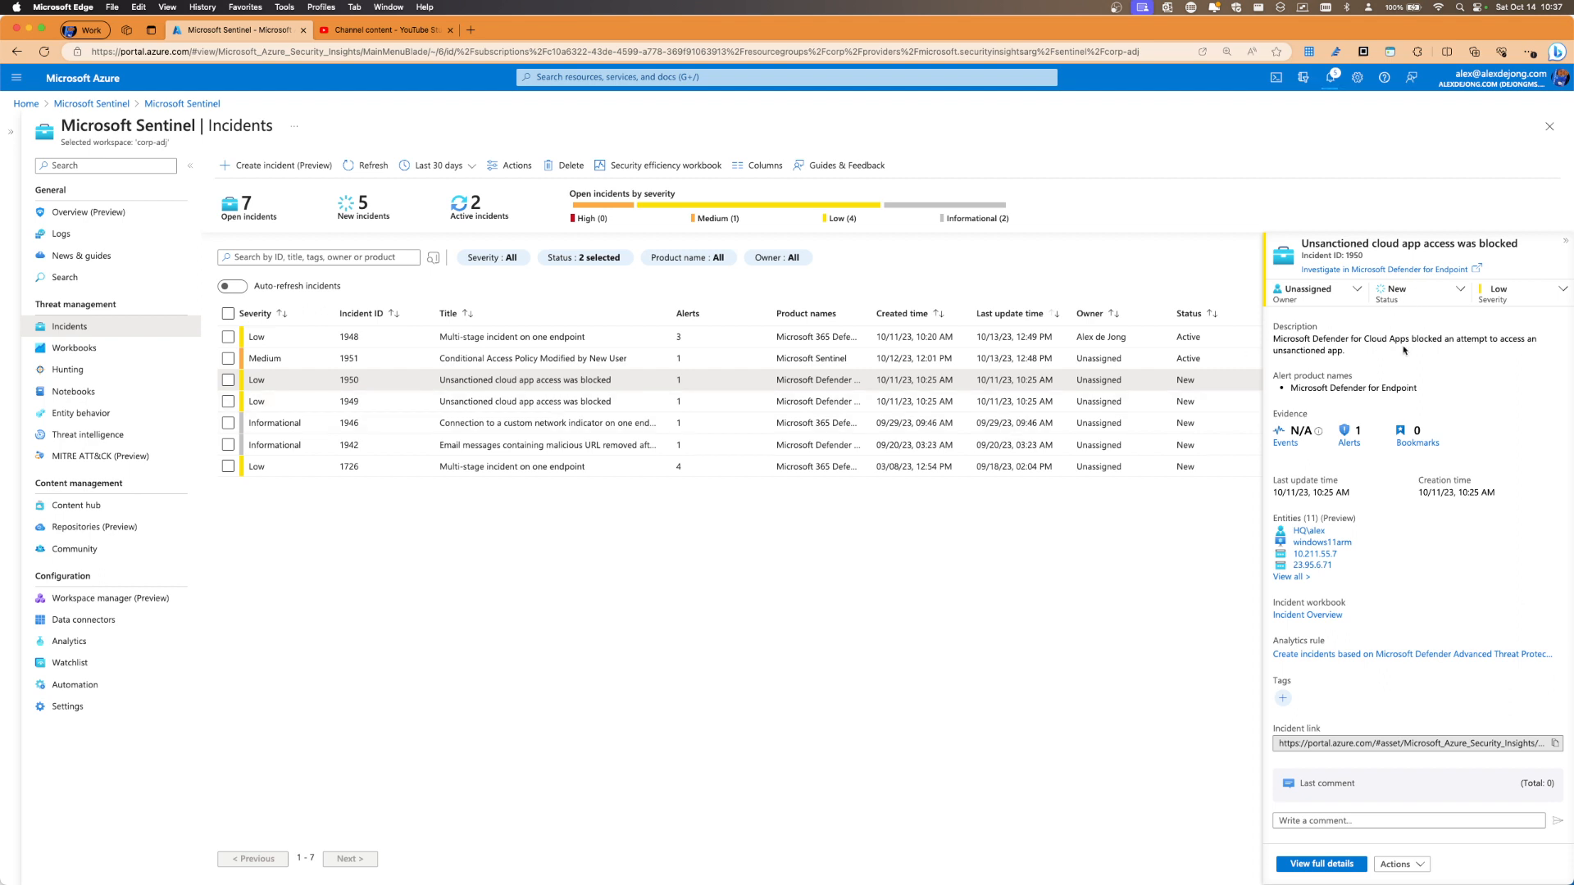
{"action": "left_click", "coordinate": [1407, 304]}
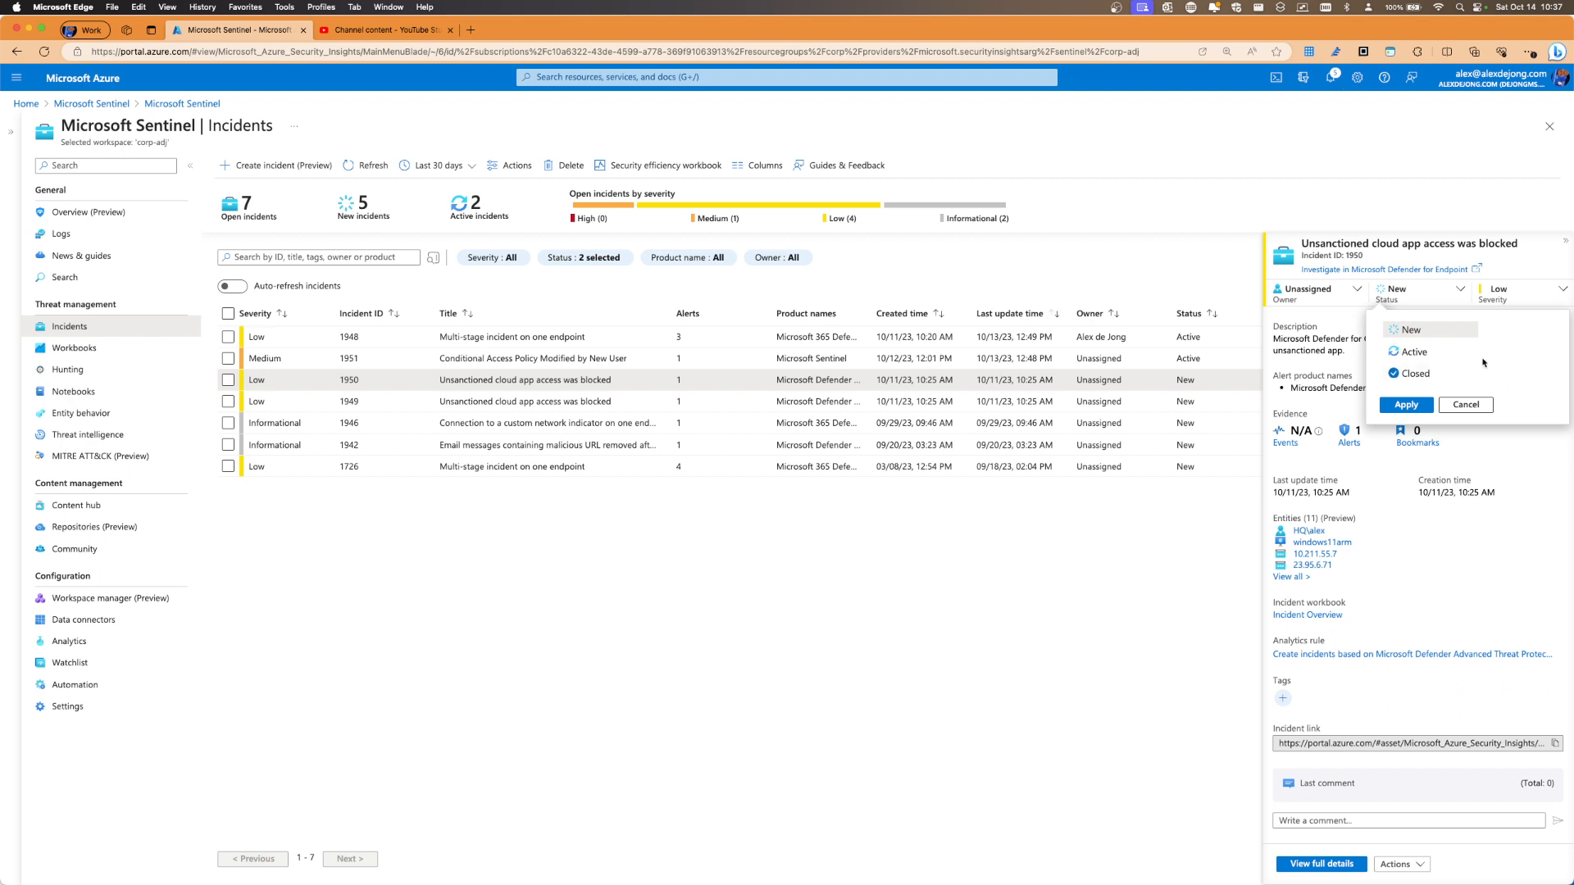
{"action": "left_click", "coordinate": [1477, 405]}
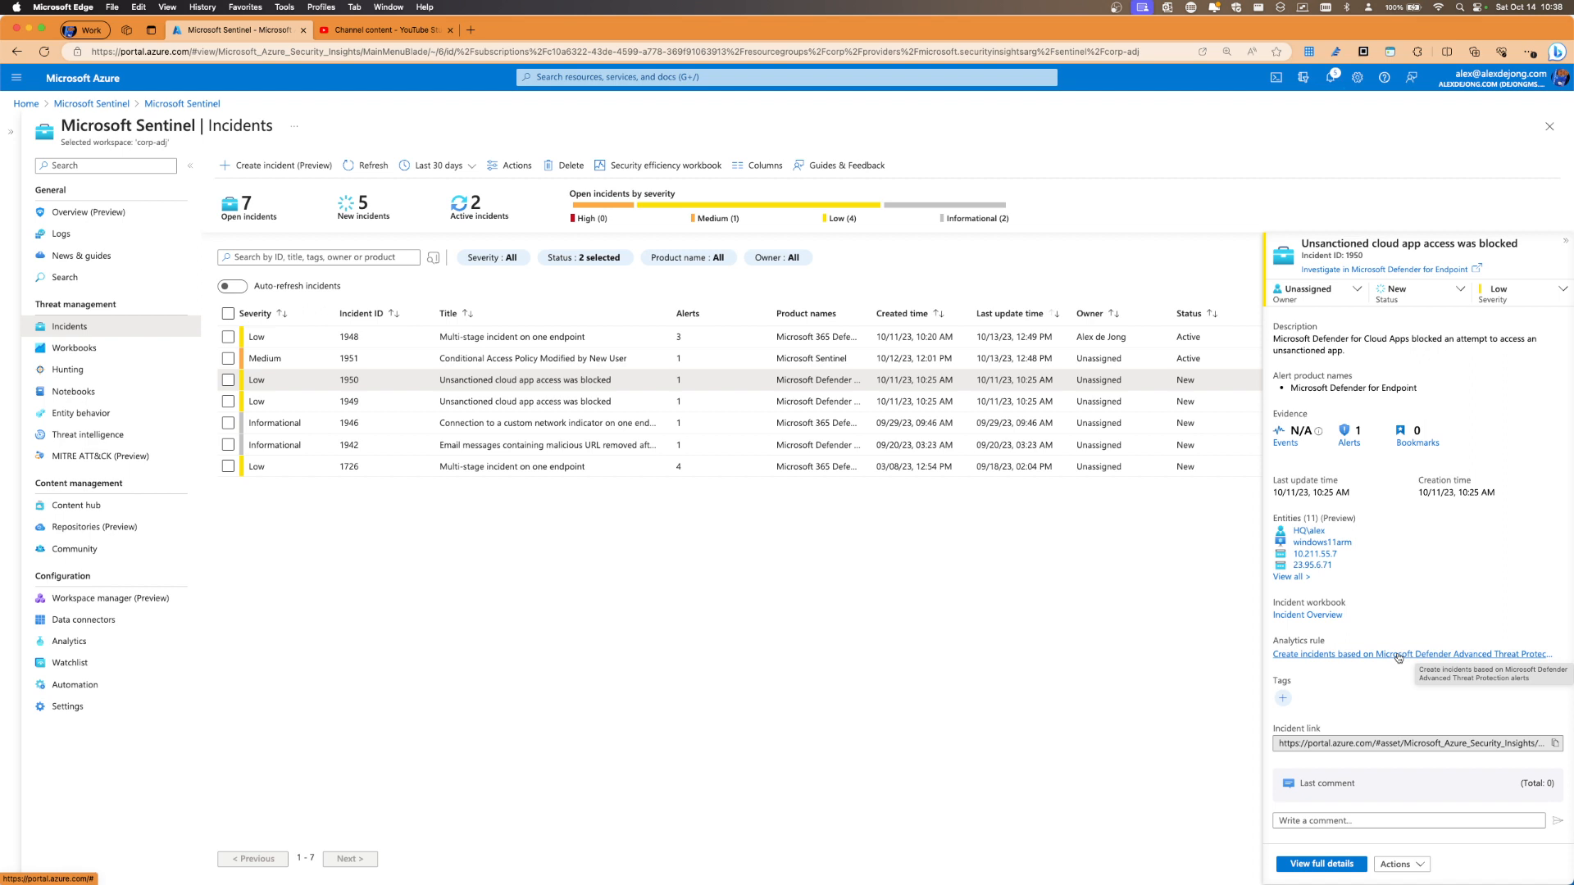
Start an automation rule from the selected incident and remove its Account name condition
{"action": "left_click", "coordinate": [1399, 866]}
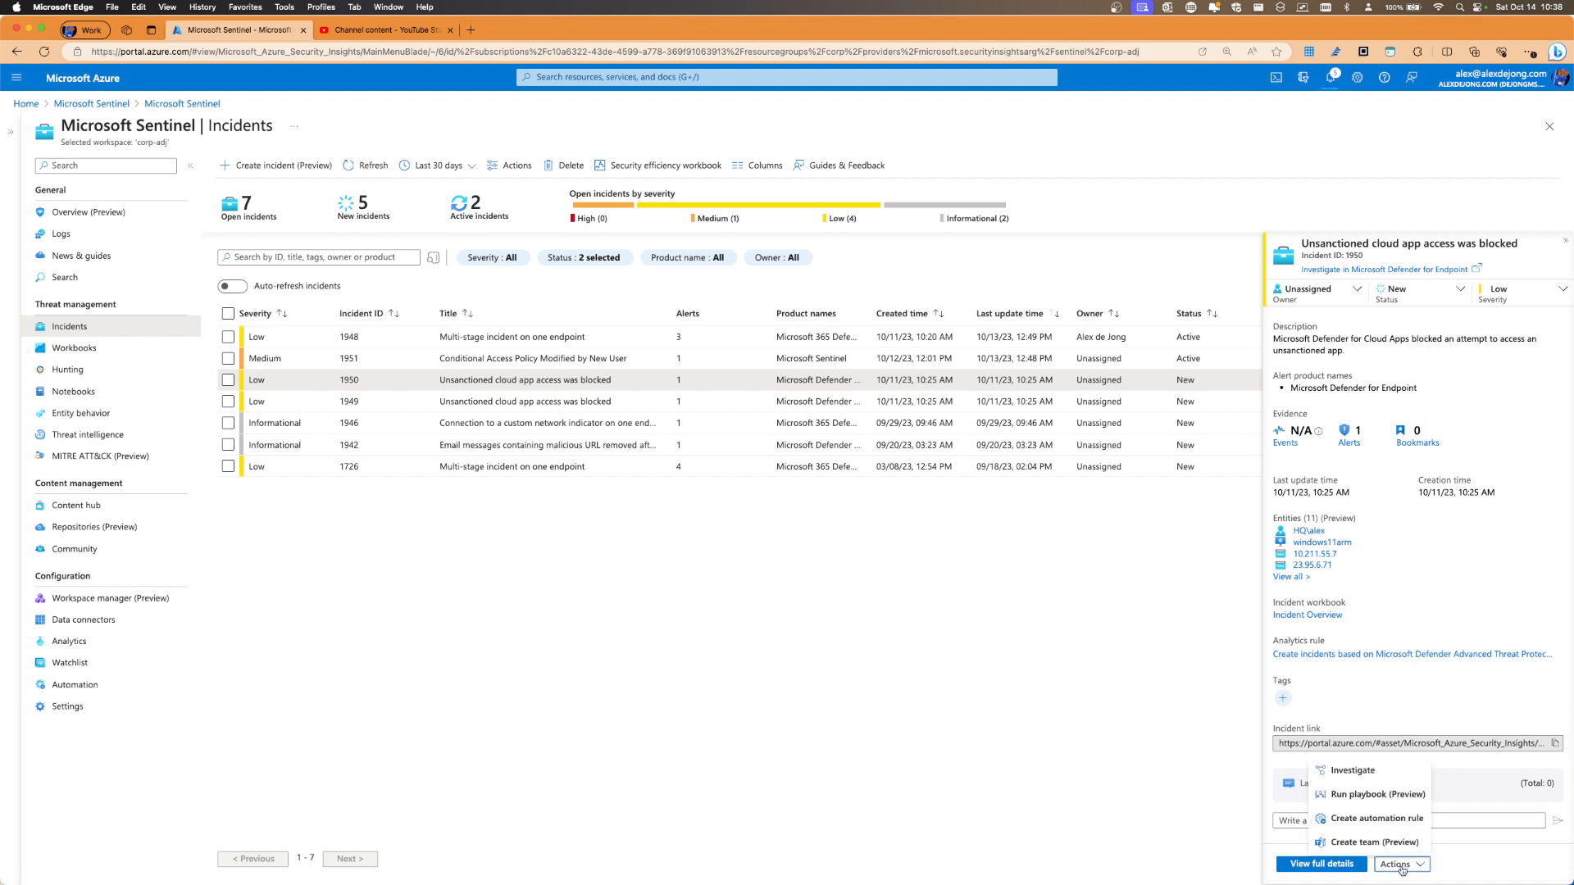
{"action": "left_click", "coordinate": [1373, 819]}
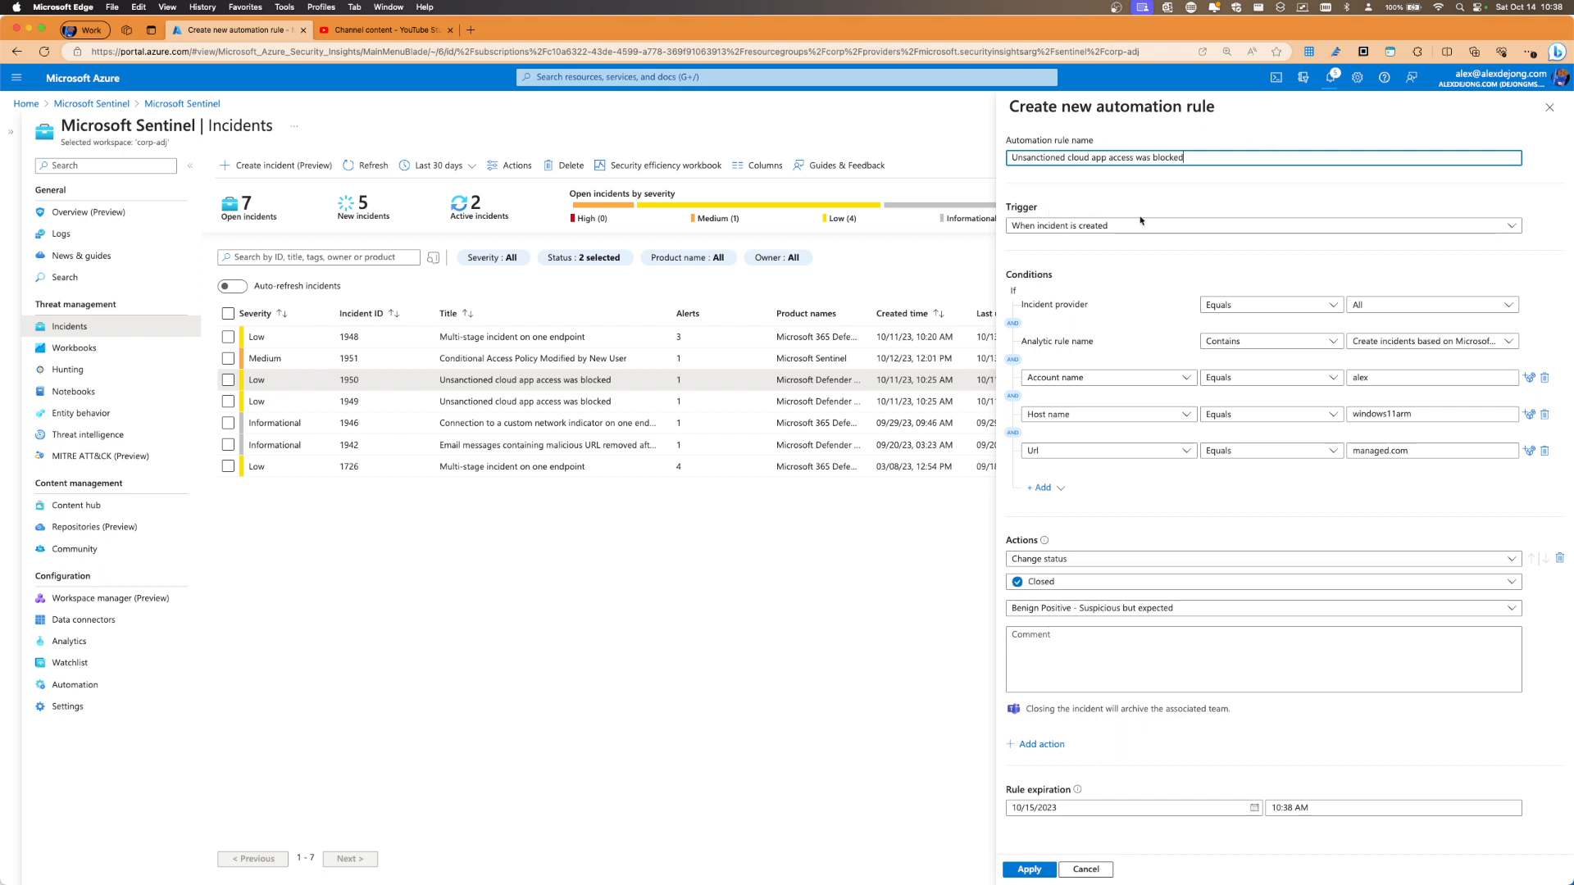
{"action": "left_click", "coordinate": [1279, 305]}
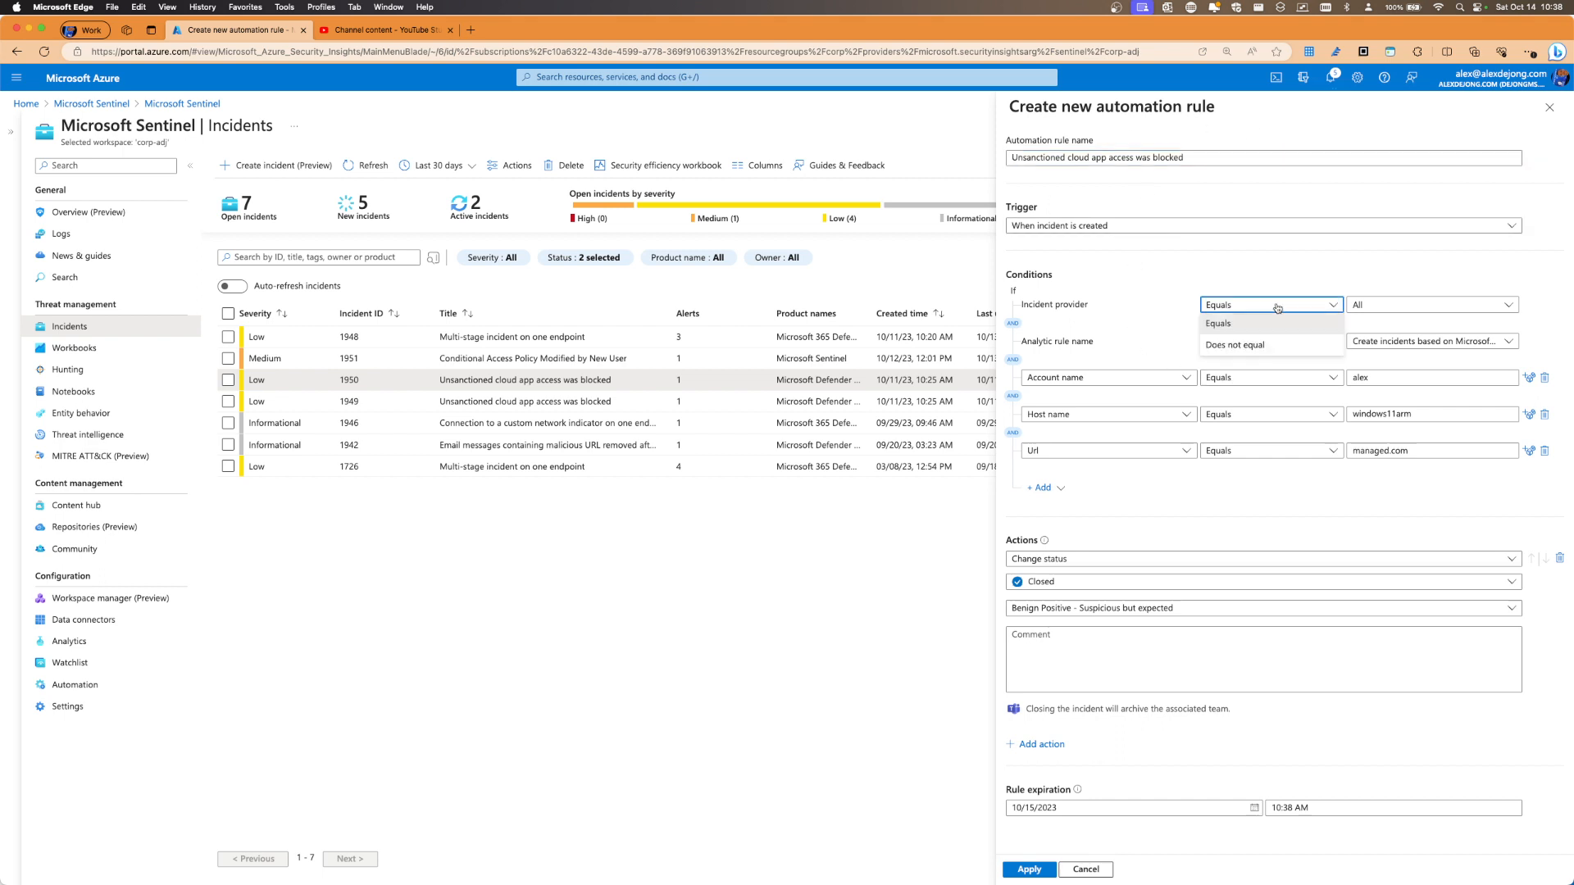
{"action": "left_click", "coordinate": [1278, 307]}
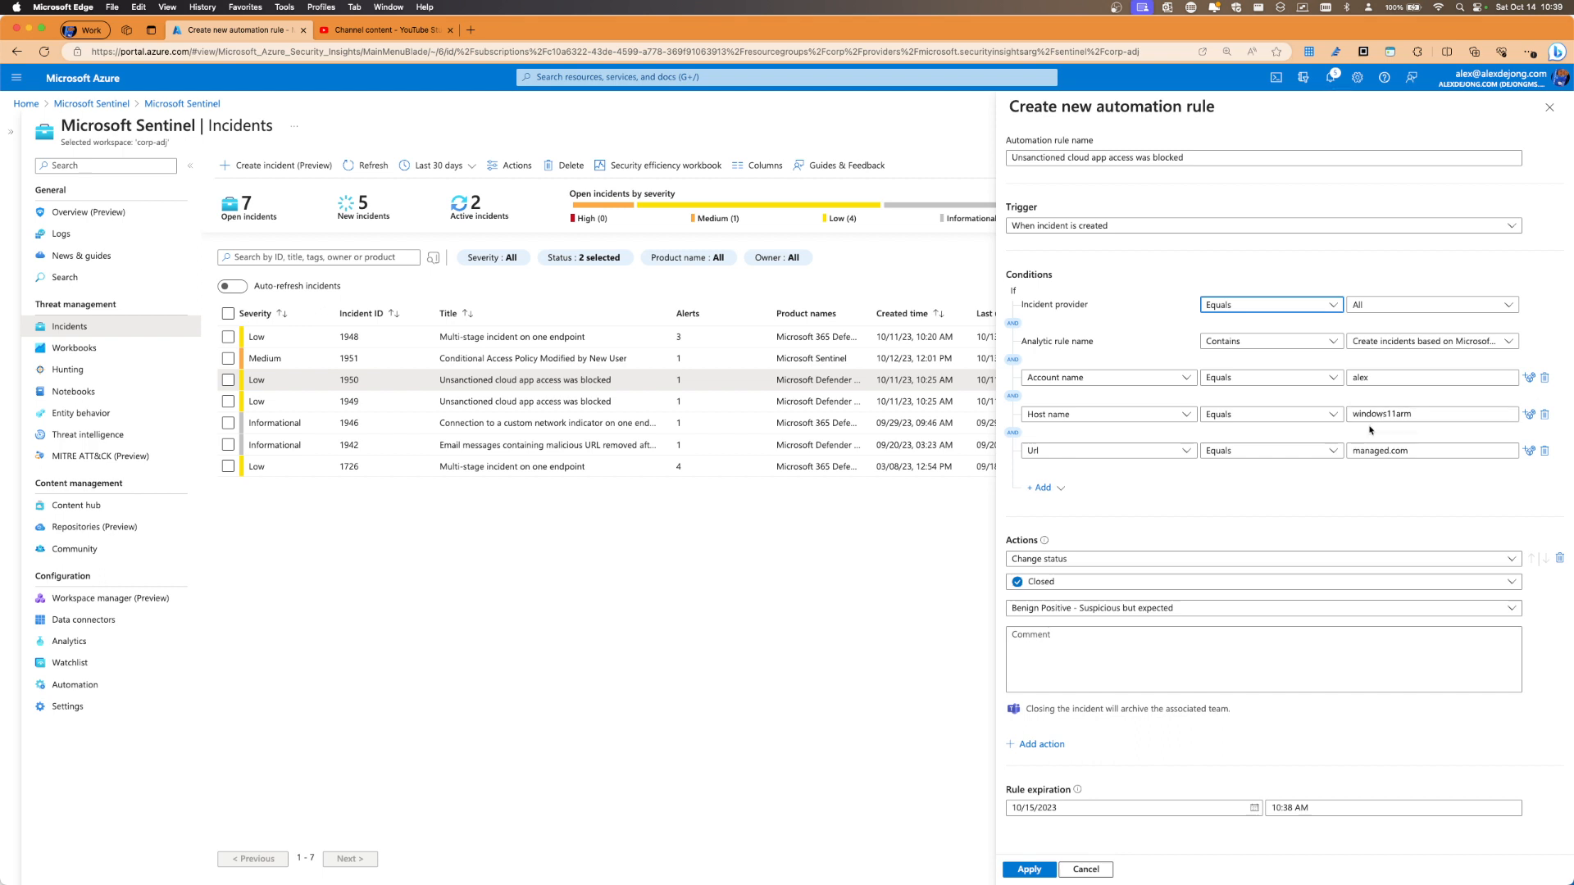
{"action": "left_click", "coordinate": [1546, 381]}
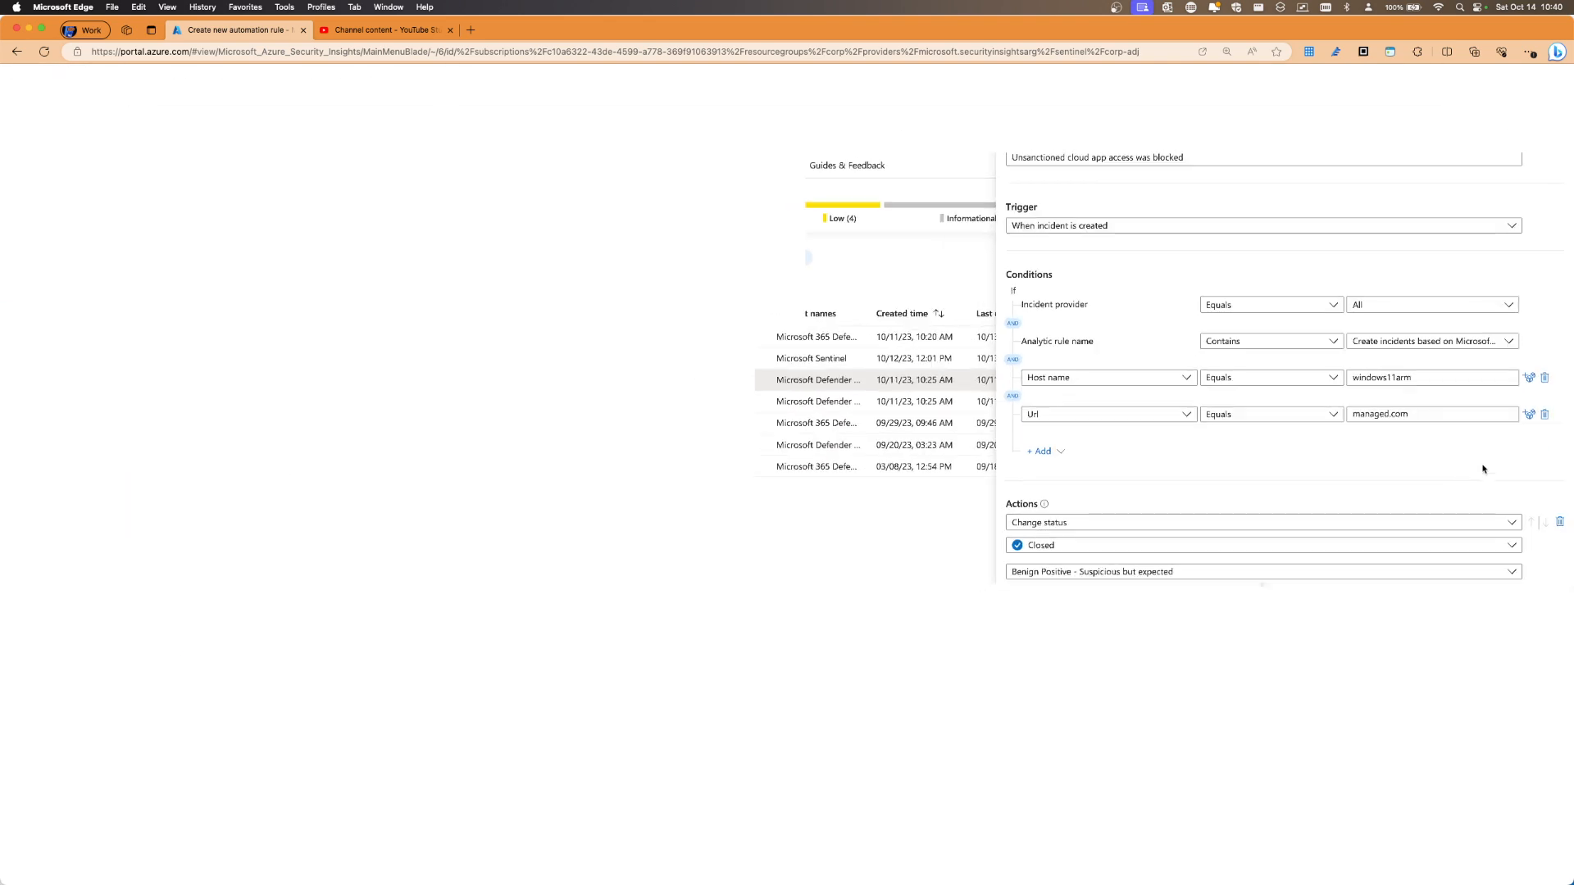
Try adding a second computer name as an alternative value in the Host name condition, and remove the extra value rows
{"action": "left_click", "coordinate": [1529, 378]}
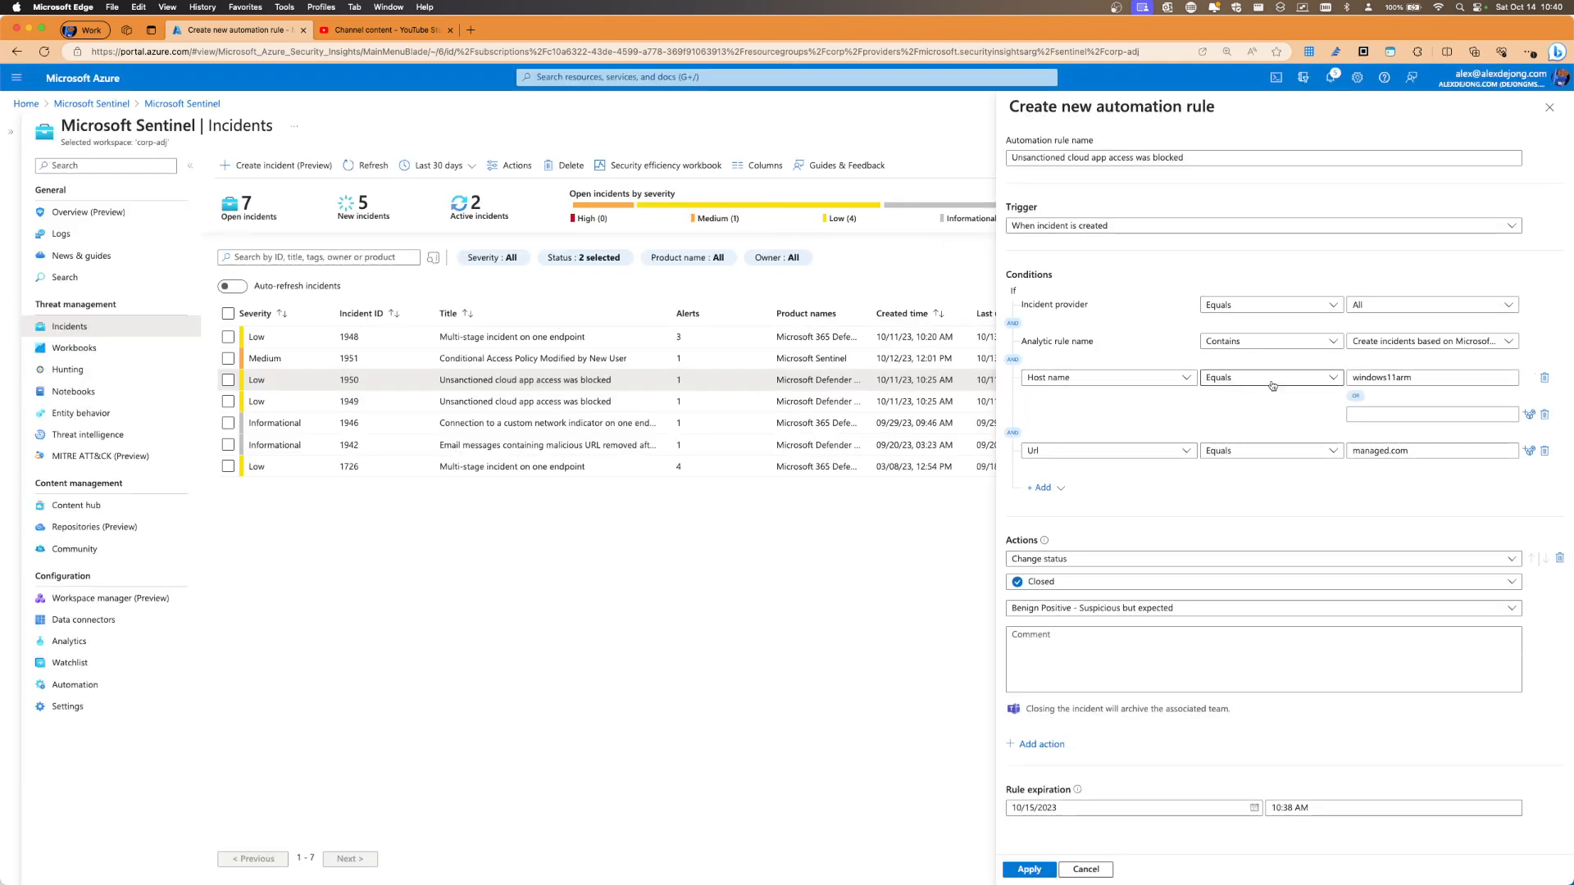
{"action": "left_click", "coordinate": [1361, 415]}
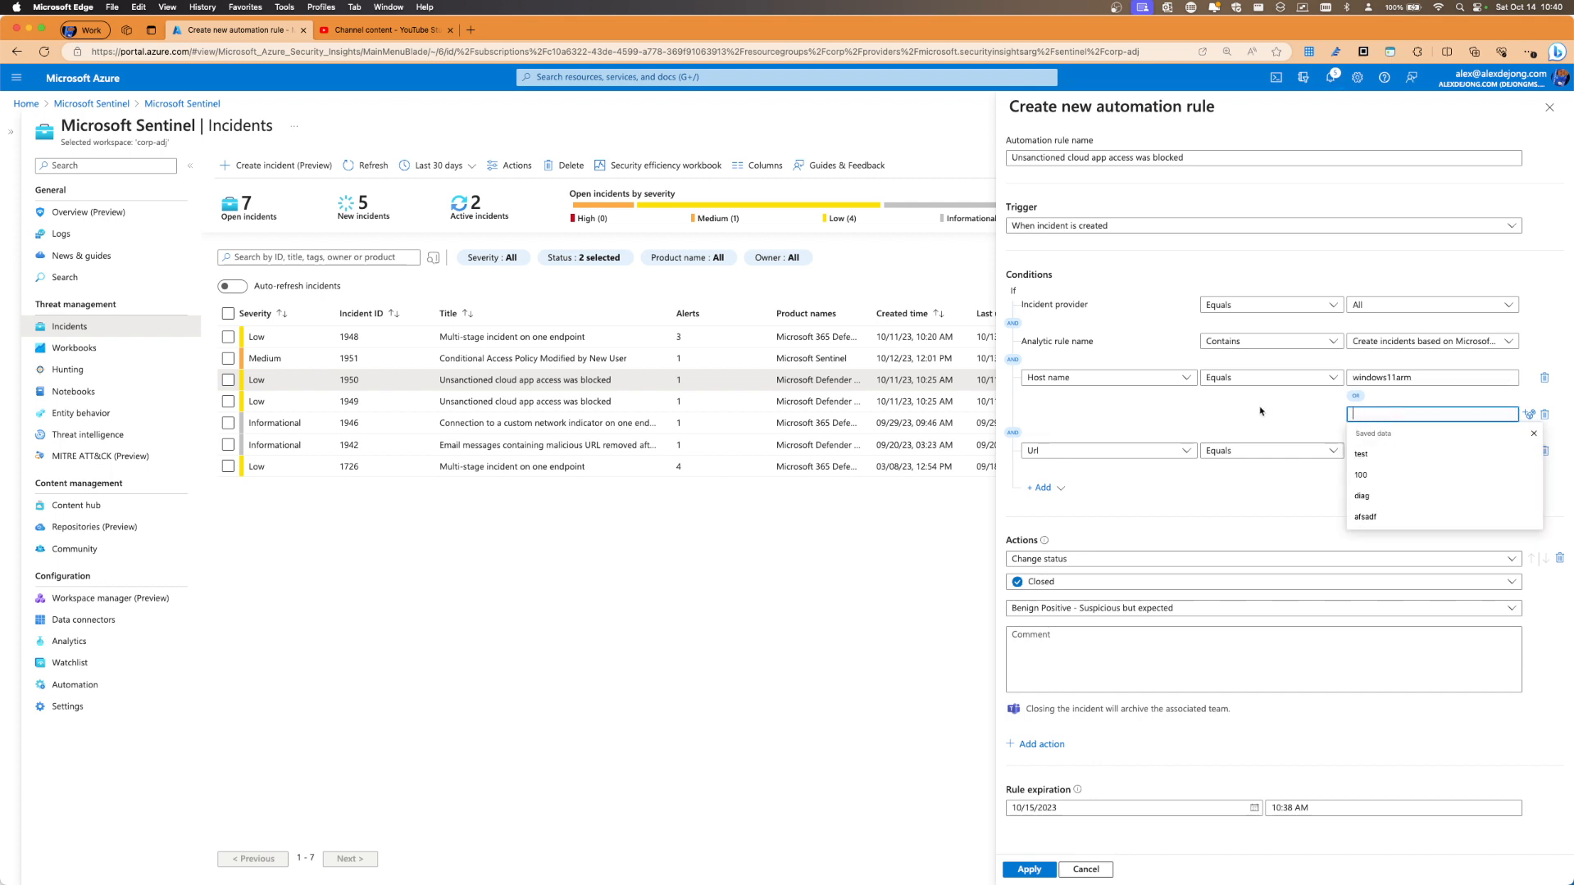
{"action": "type", "text": "macbookp"}
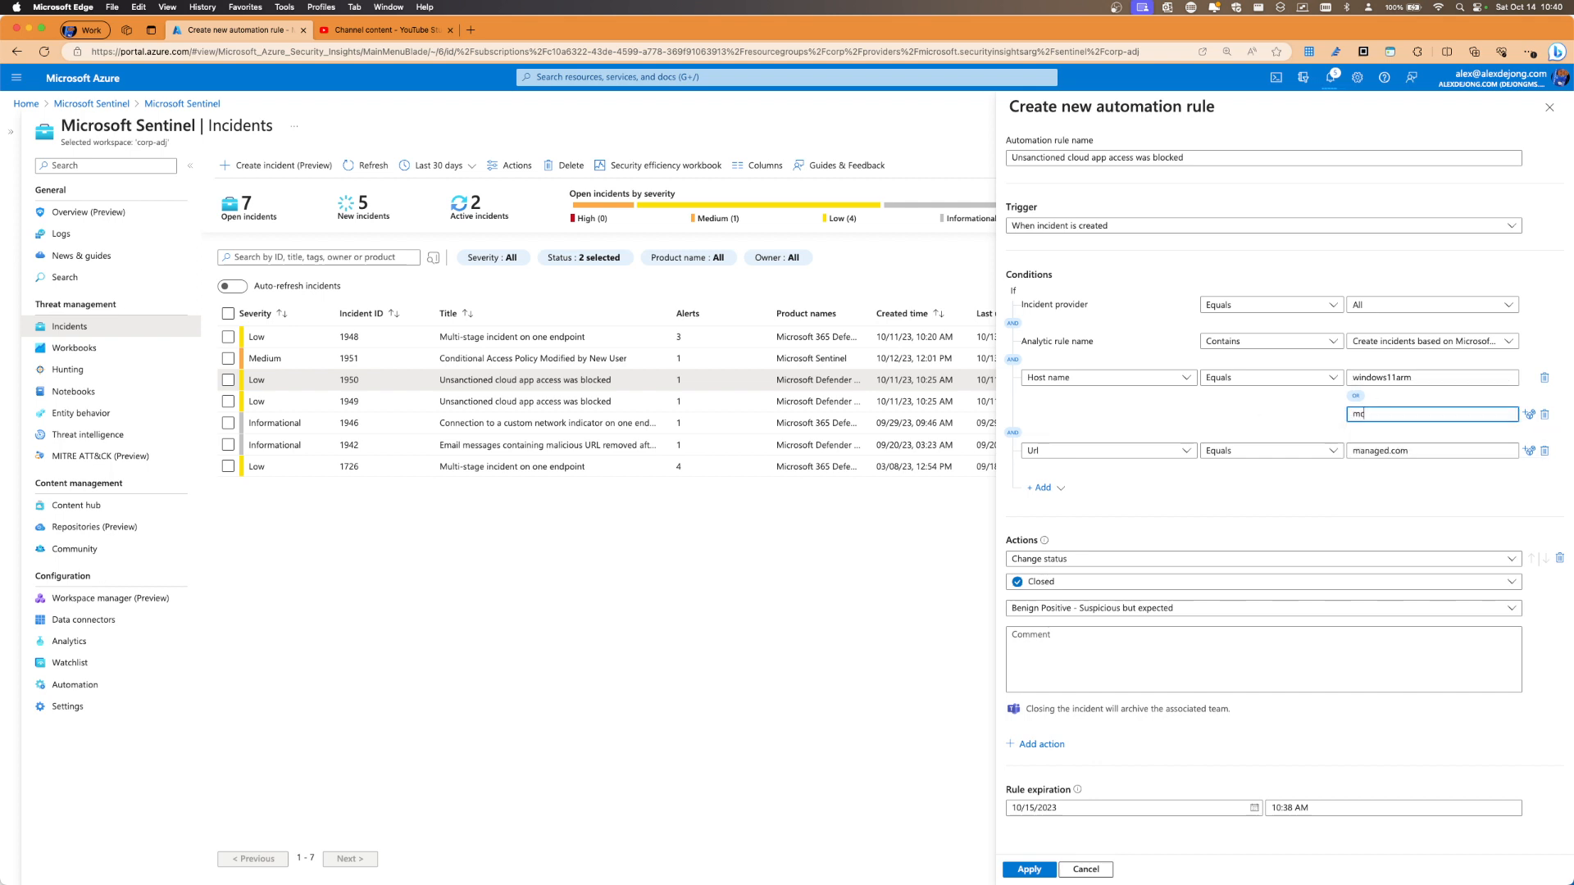
{"action": "type", "text": "roalex"}
{"action": "left_click", "coordinate": [1278, 429]}
{"action": "left_click", "coordinate": [1529, 414]}
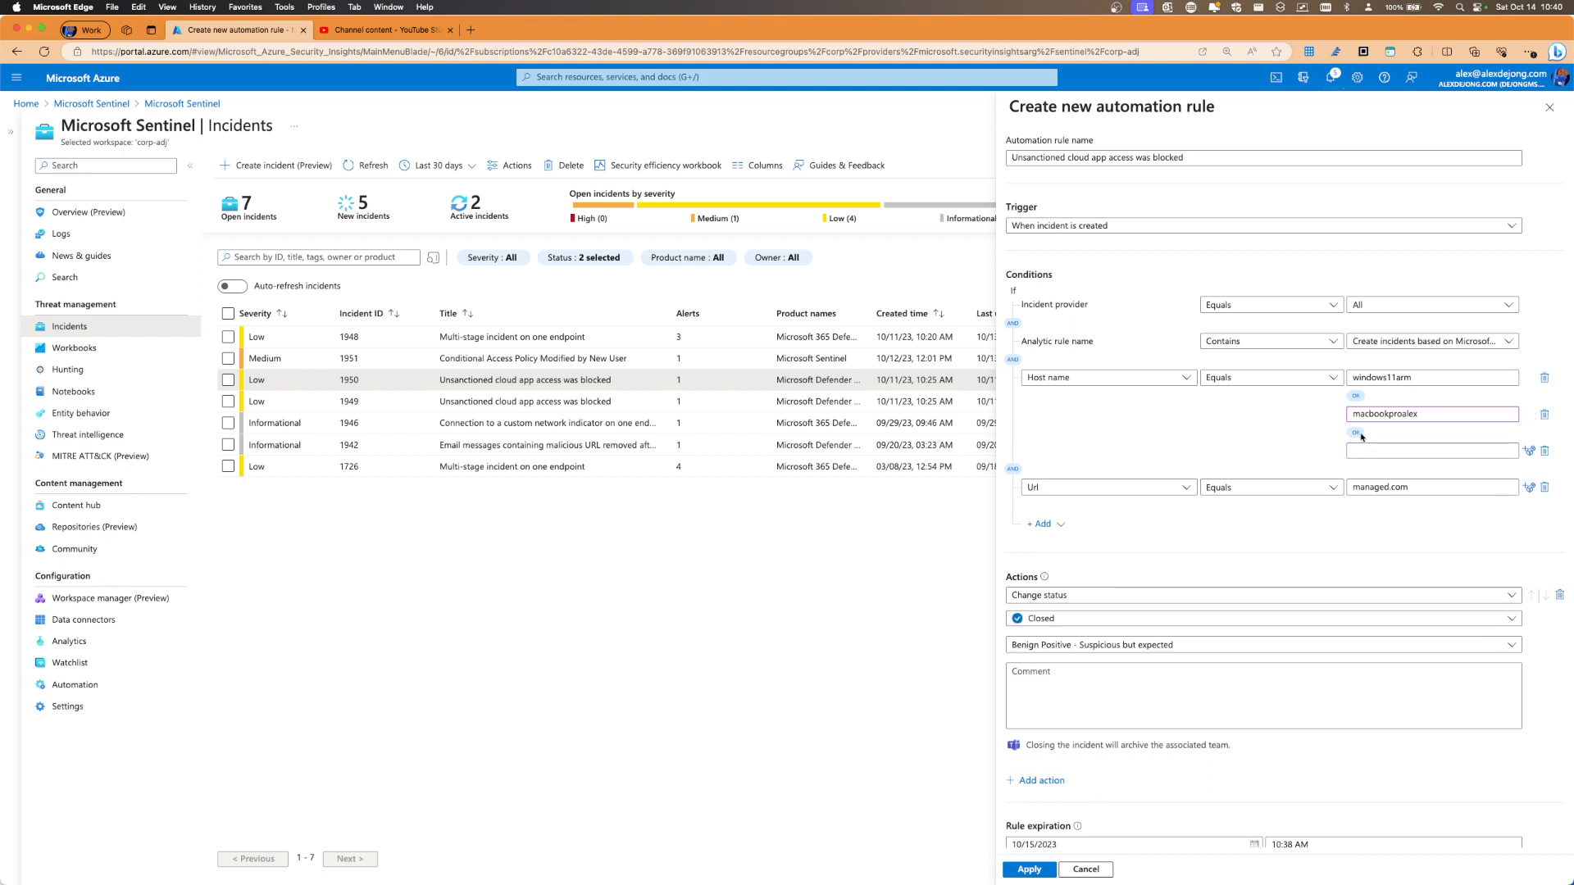
{"action": "left_click", "coordinate": [1544, 451]}
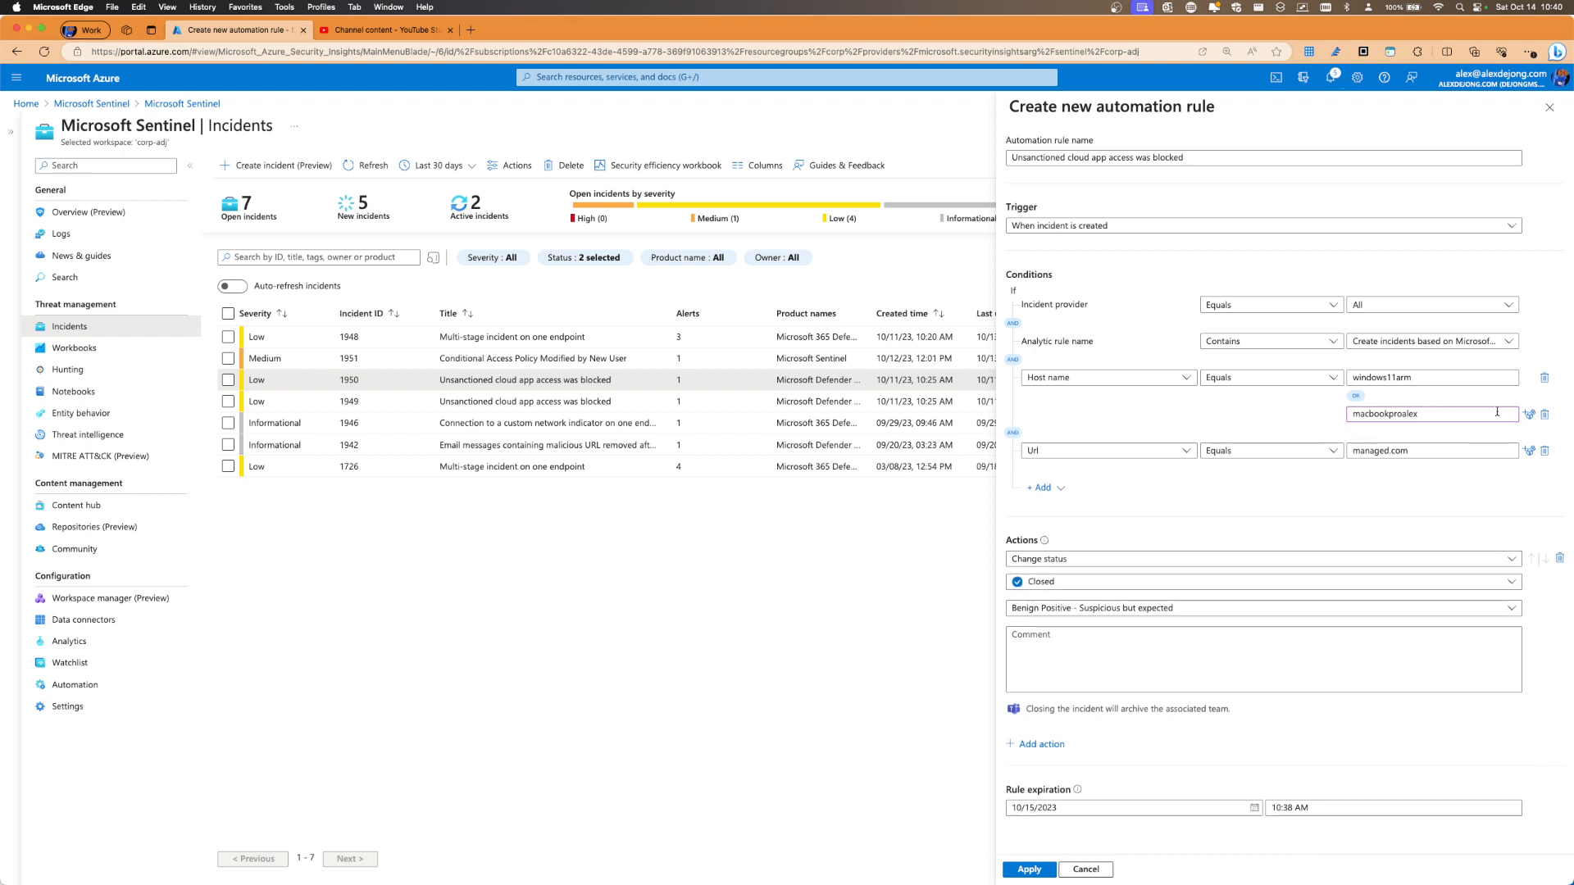
{"action": "left_click", "coordinate": [1544, 415]}
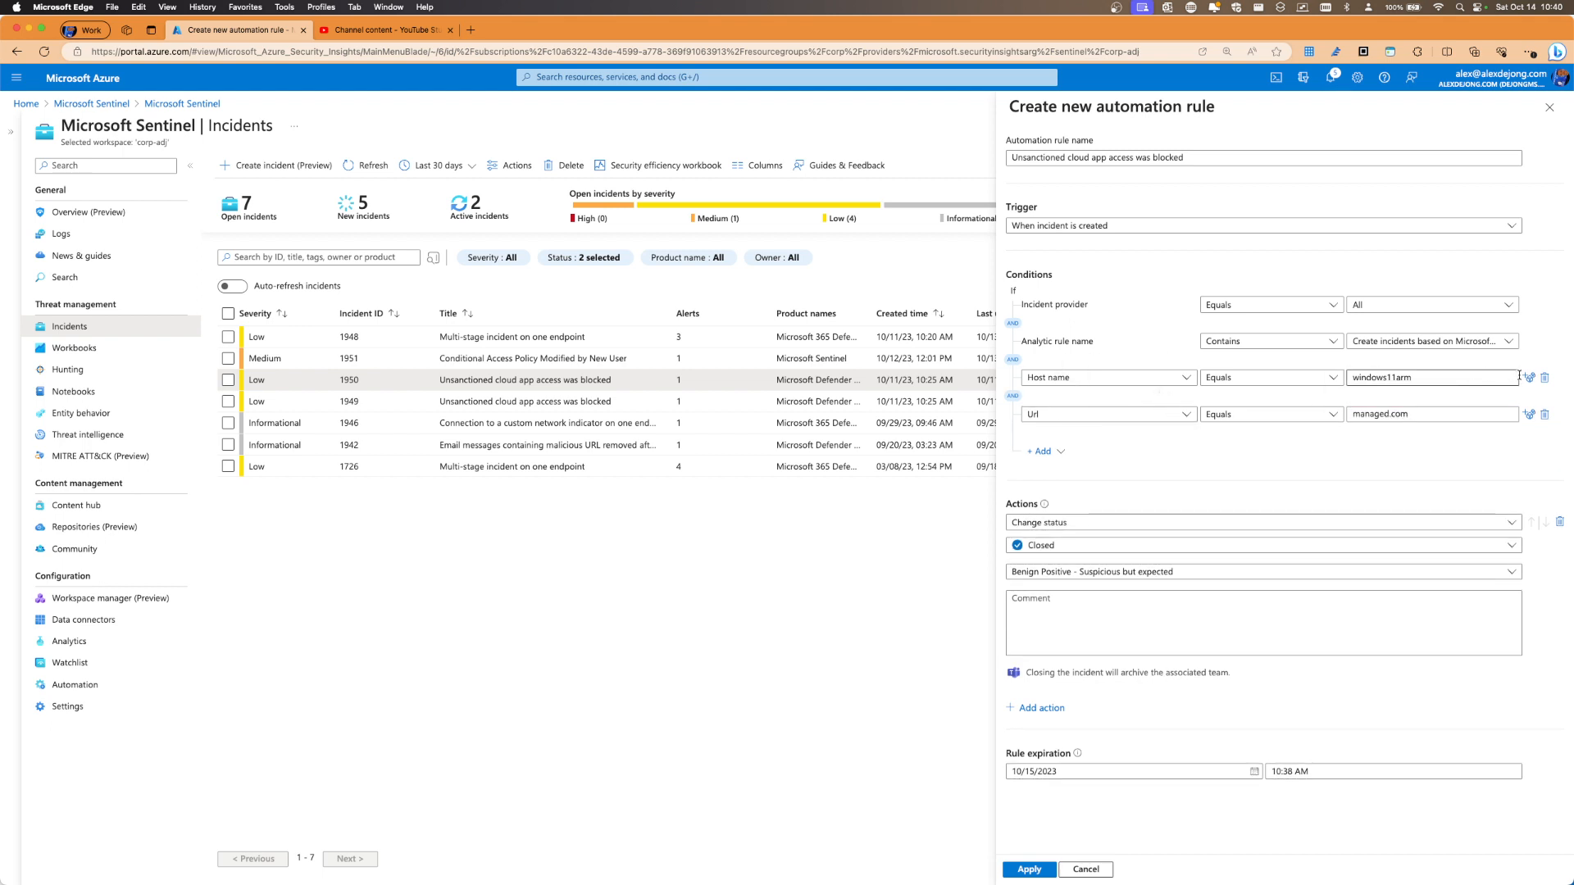
Remove the Host name and Url conditions from the new automation rule
{"action": "left_click", "coordinate": [1545, 378]}
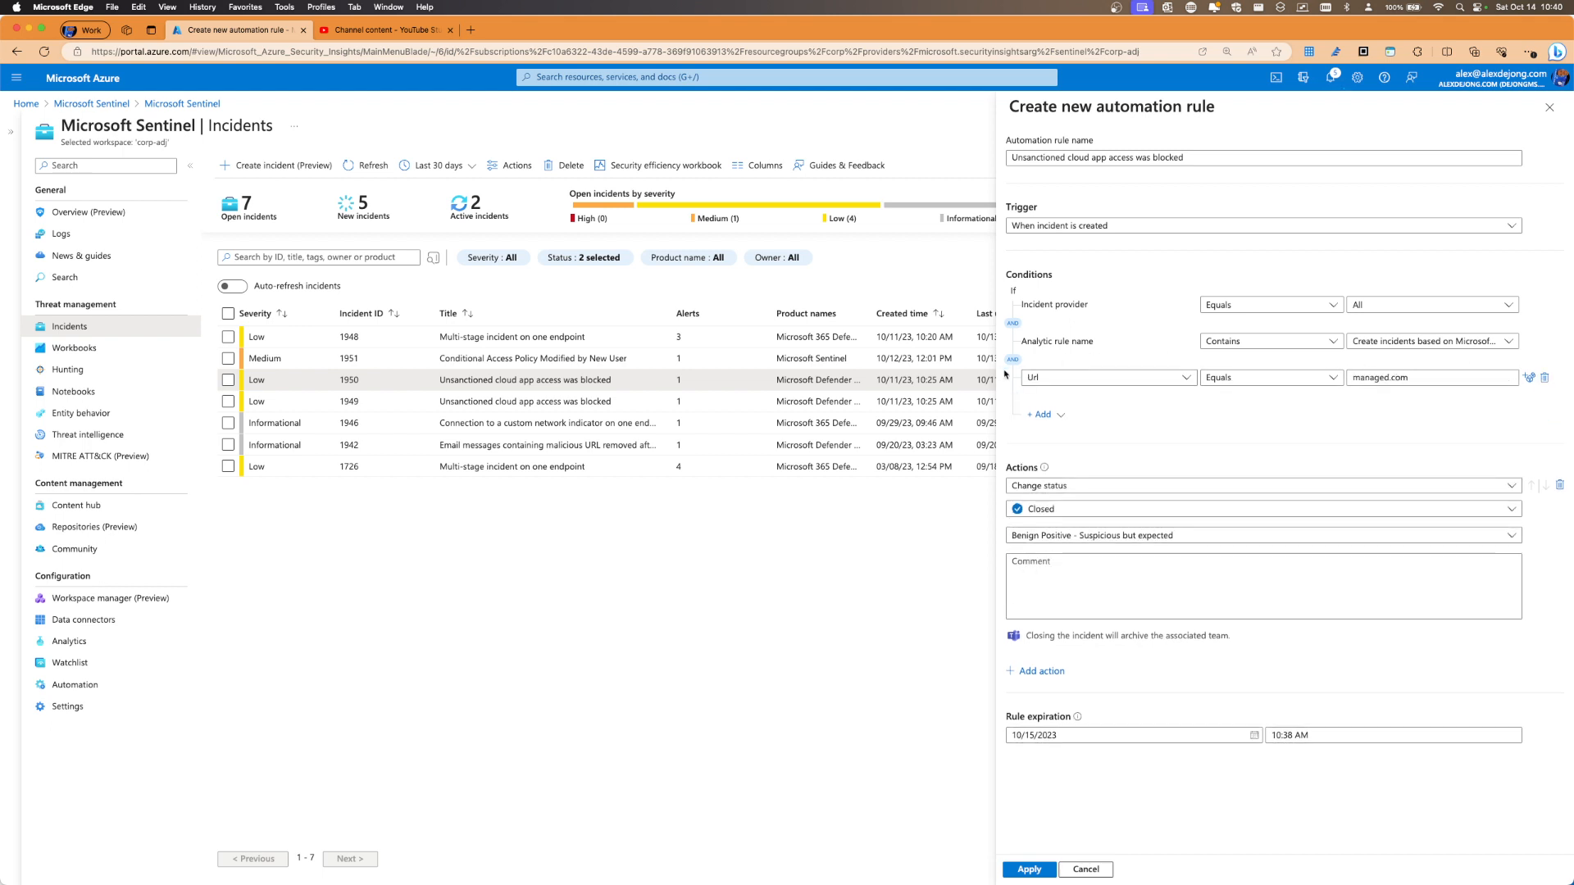
{"action": "left_click", "coordinate": [1545, 379]}
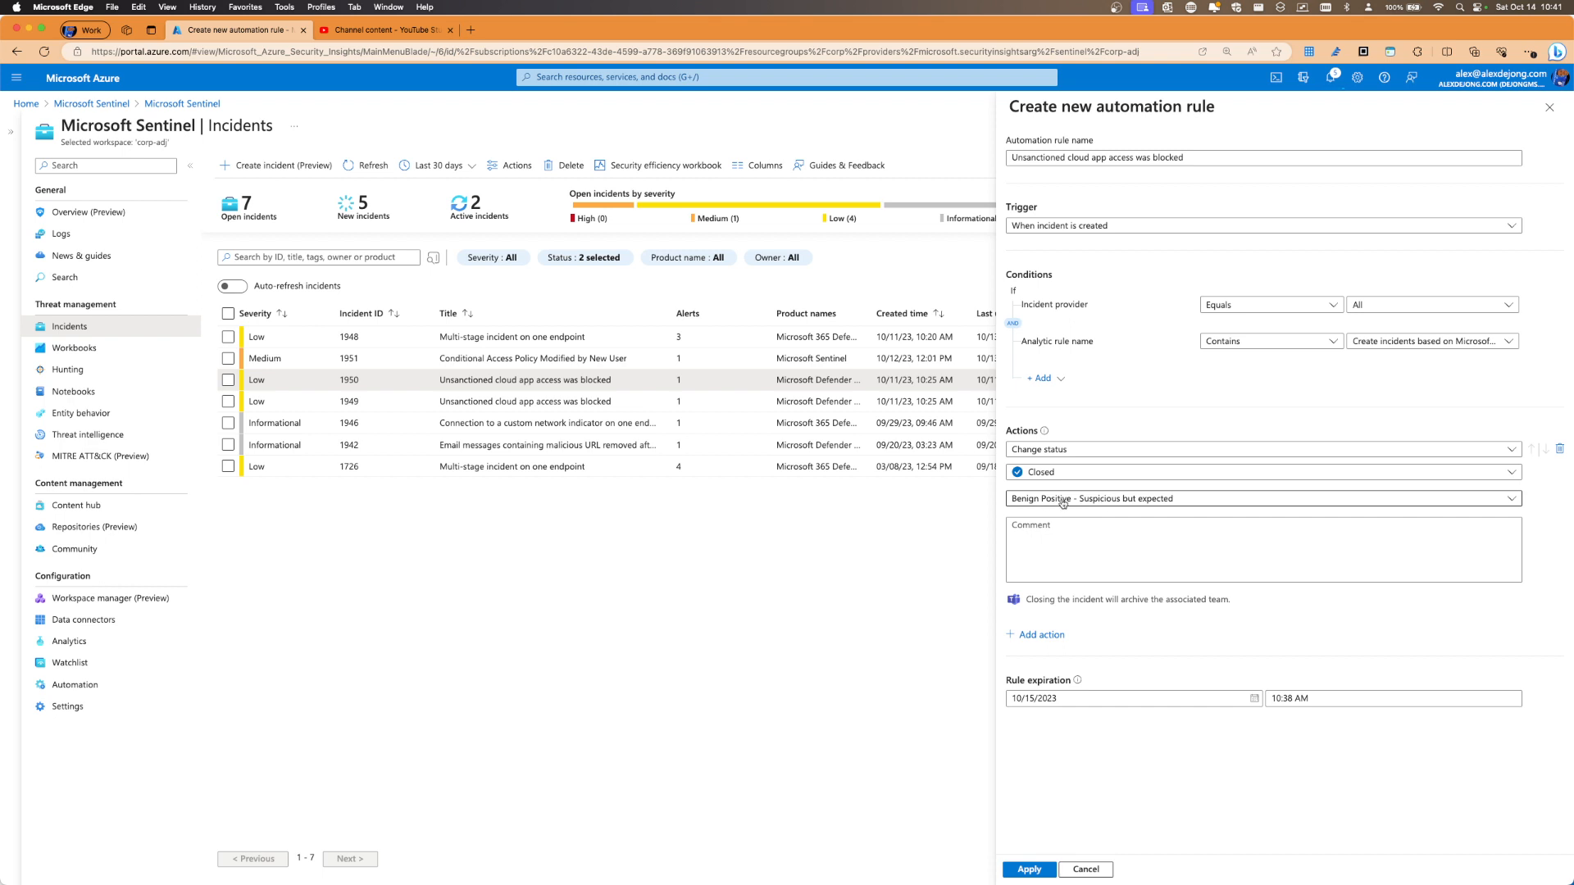
Try True Positive - Suspicious activity as the closing classification, and switch back to Benign Positive - Suspicious but expected
{"action": "left_click", "coordinate": [1179, 504]}
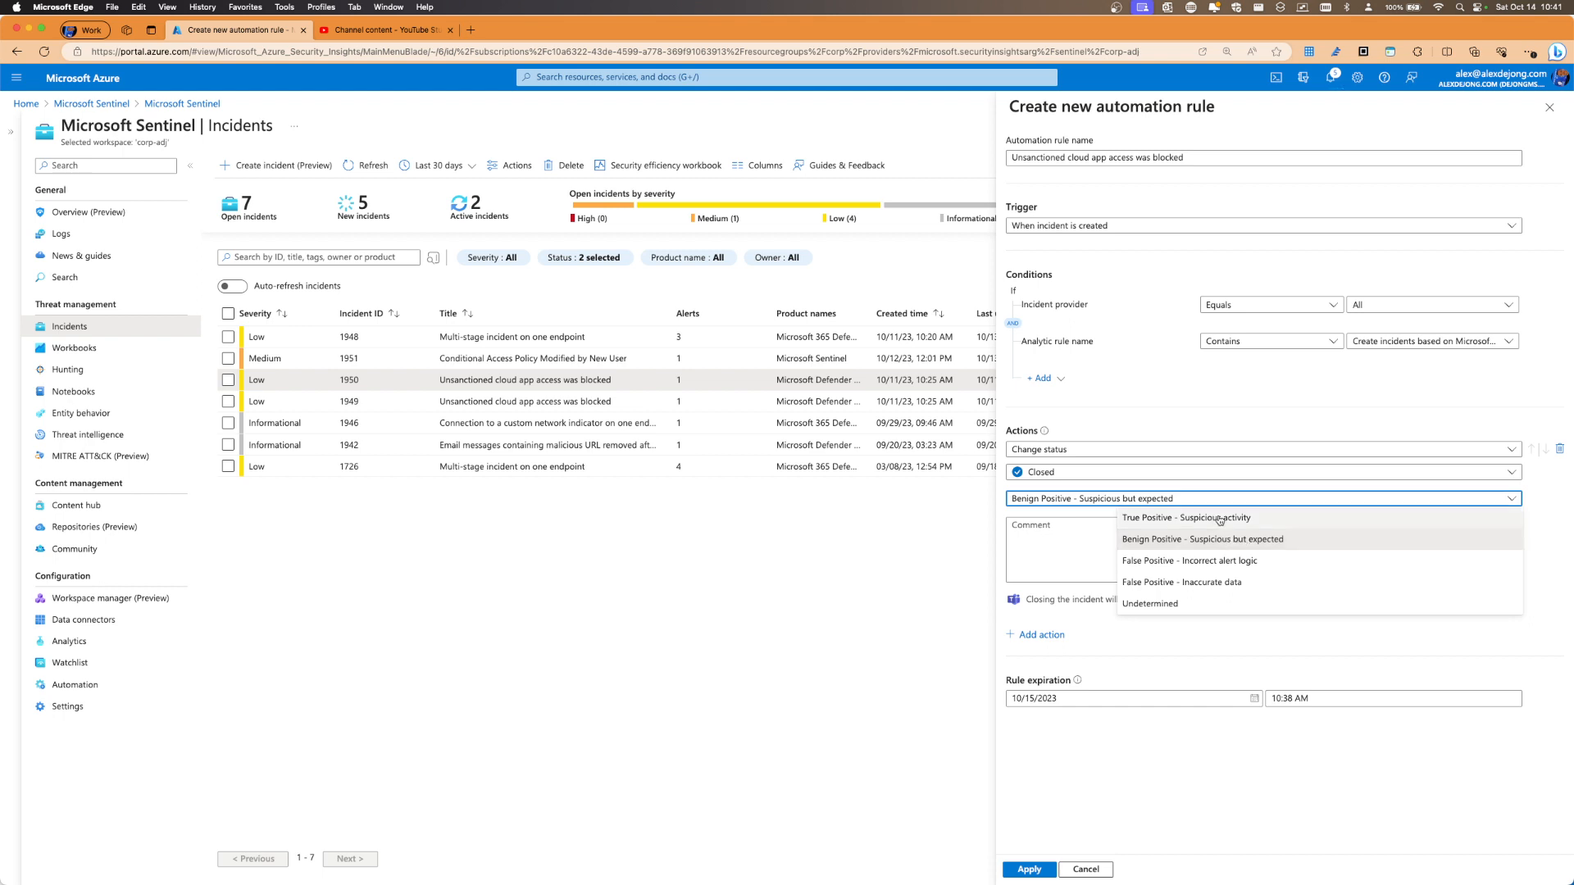
{"action": "left_click", "coordinate": [1220, 519]}
{"action": "left_click", "coordinate": [1158, 505]}
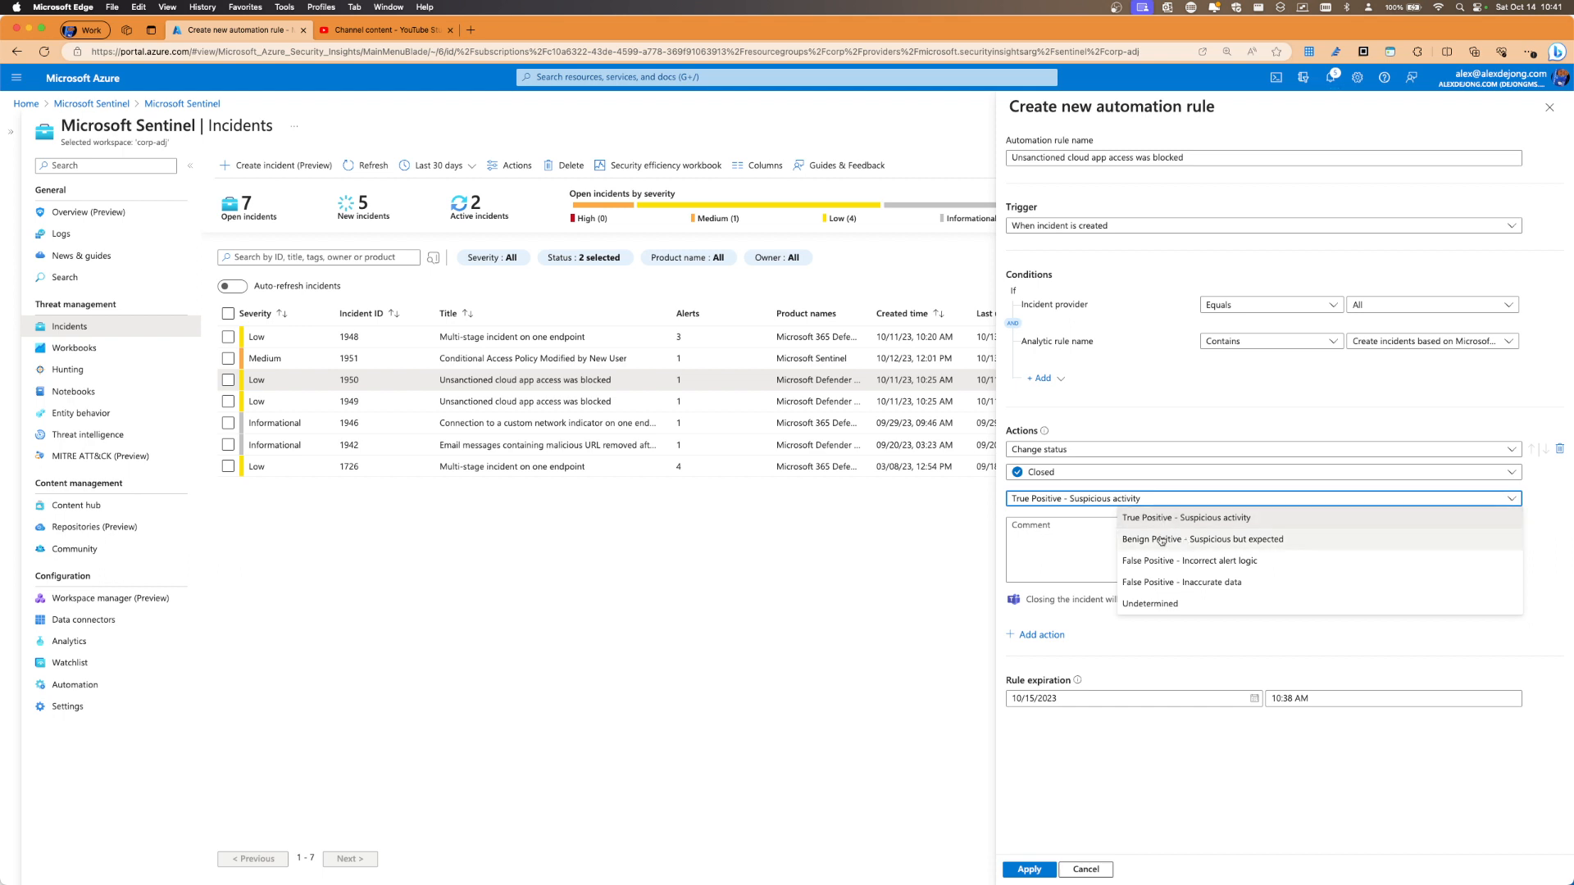
{"action": "left_click", "coordinate": [1161, 541]}
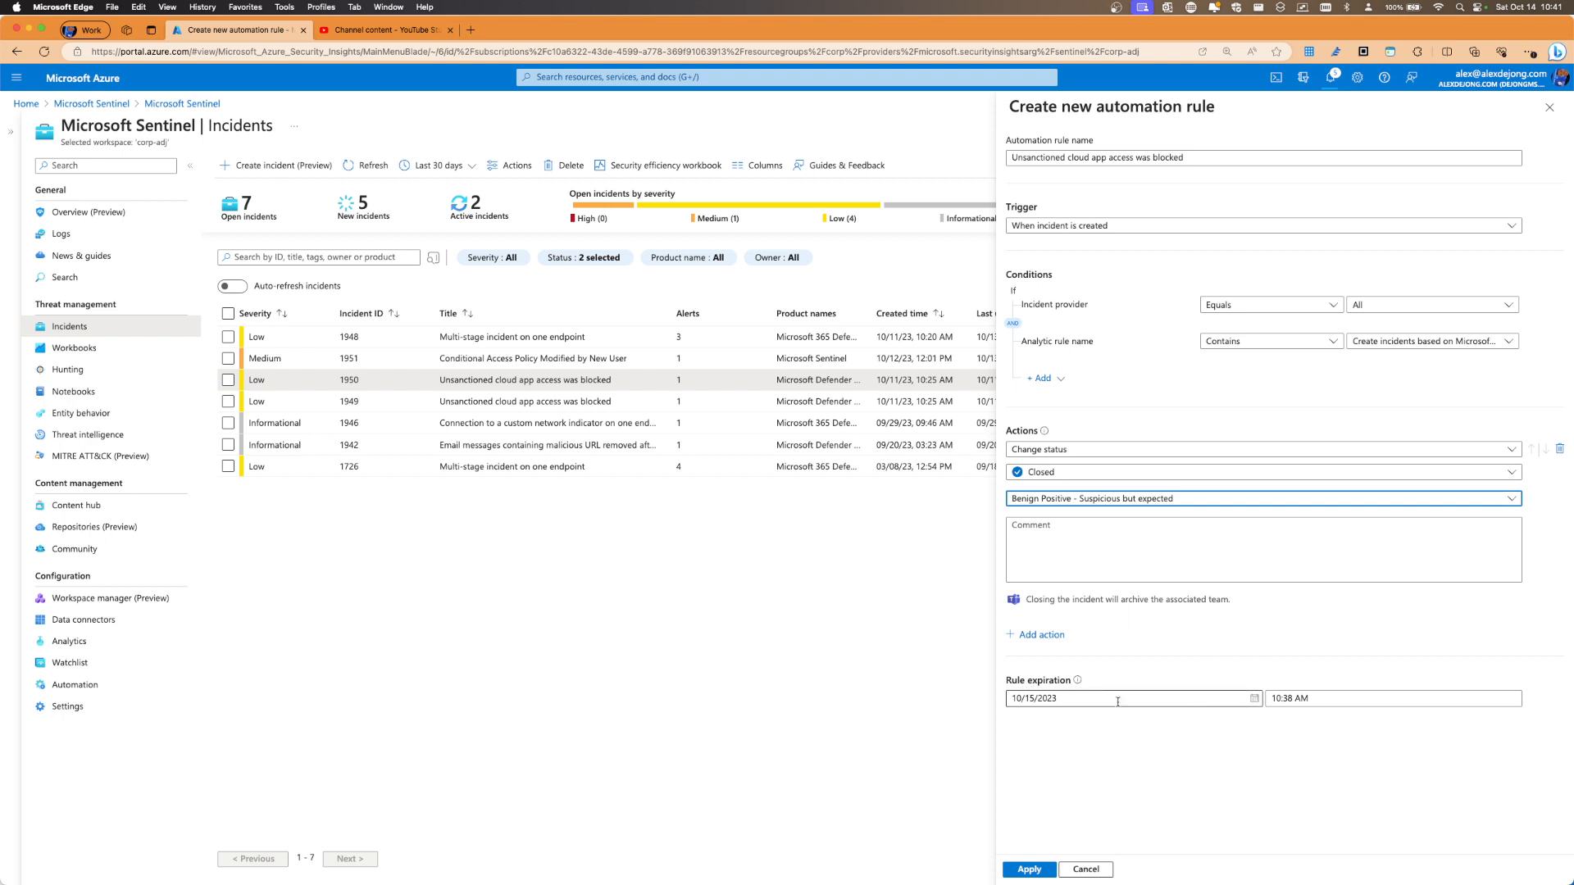
Clear the rule's expiration date so it runs indefinitely, and save the automation rule
{"action": "left_click", "coordinate": [1255, 699]}
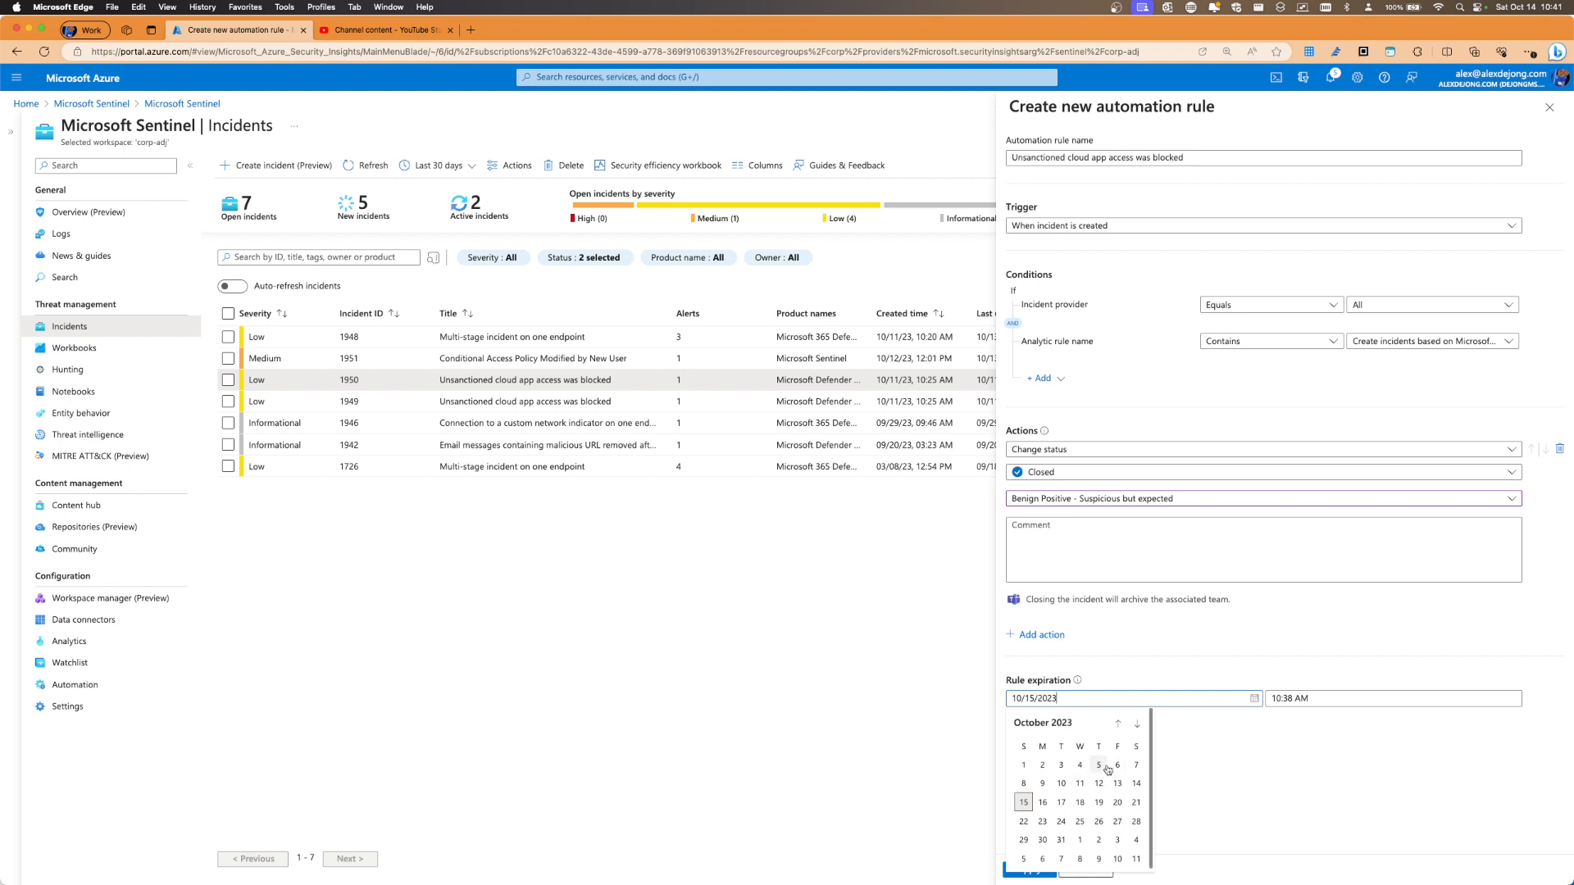
{"action": "left_click_drag", "start_coordinate": [1063, 698], "coordinate": [1001, 701]}
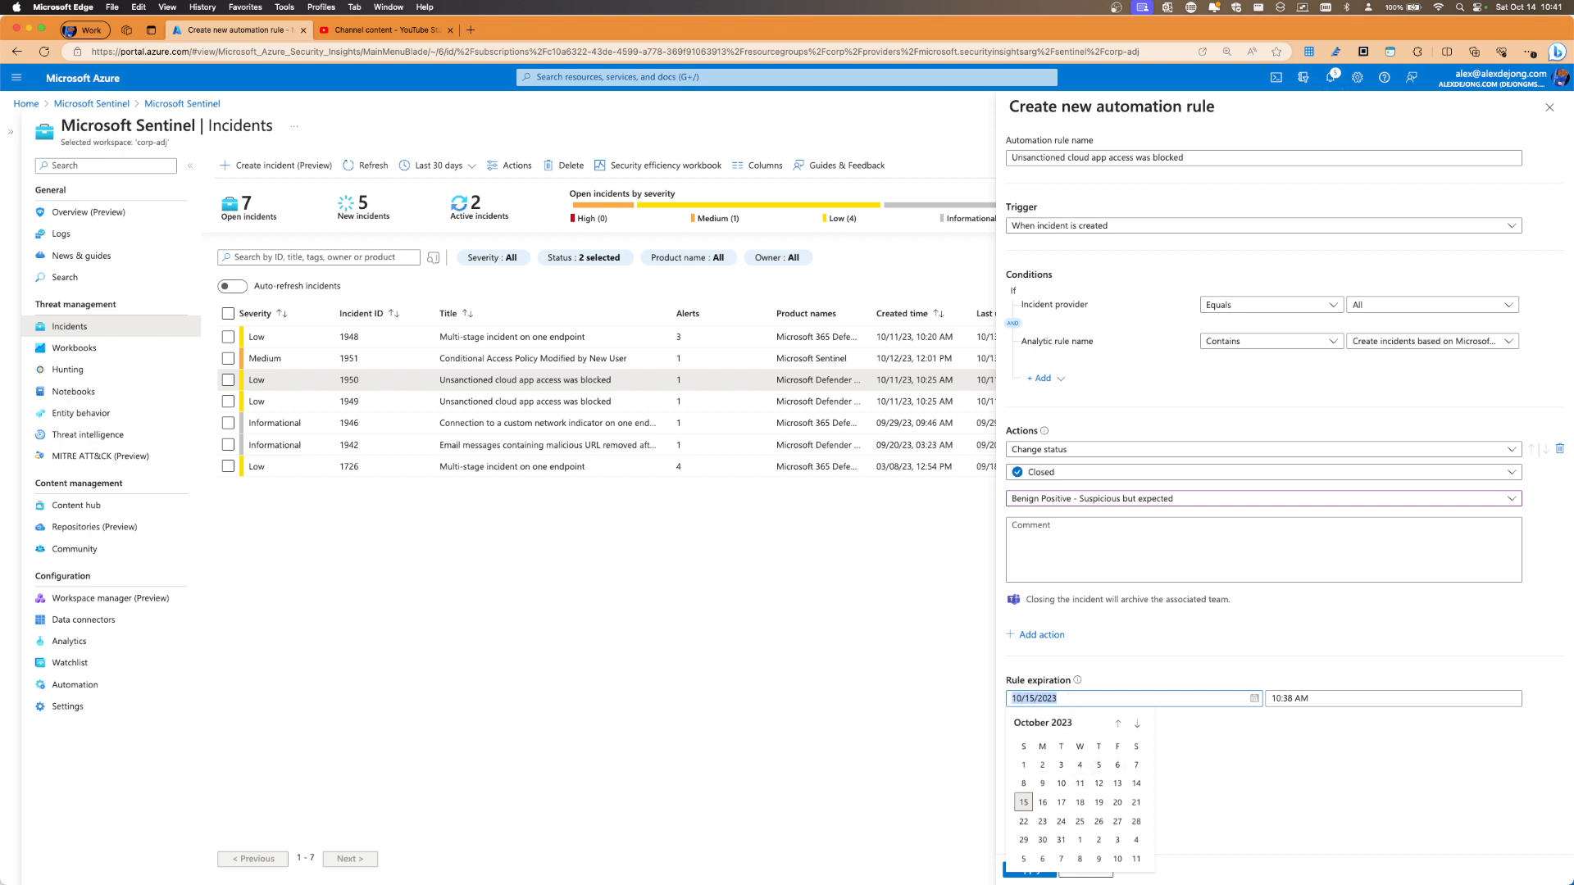
{"action": "left_click", "coordinate": [1175, 785]}
{"action": "left_click", "coordinate": [1074, 701]}
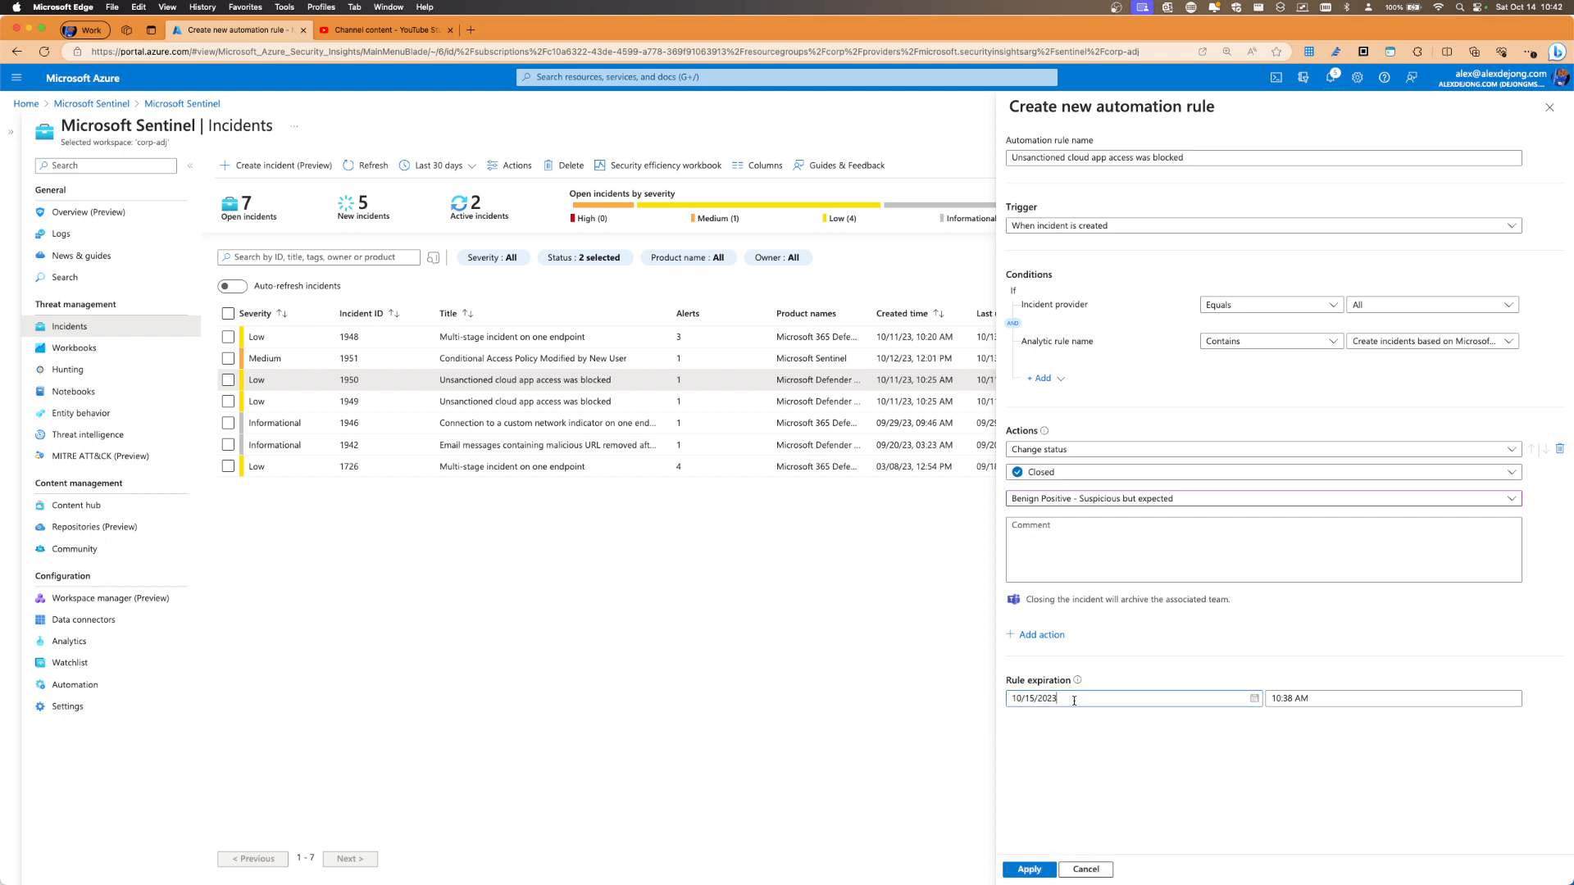
{"action": "key", "text": "BackSpace"}
{"action": "key", "text": "BackSpace"}
{"action": "key", "text": "BackSpace"}
{"action": "key", "text": "BackSpace"}
{"action": "key", "text": "BackSpace"}
{"action": "key", "text": "BackSpace"}
{"action": "key", "text": "BackSpace"}
{"action": "key", "text": "BackSpace"}
{"action": "key", "text": "BackSpace"}
{"action": "key", "text": "BackSpace"}
{"action": "left_click", "coordinate": [1319, 704]}
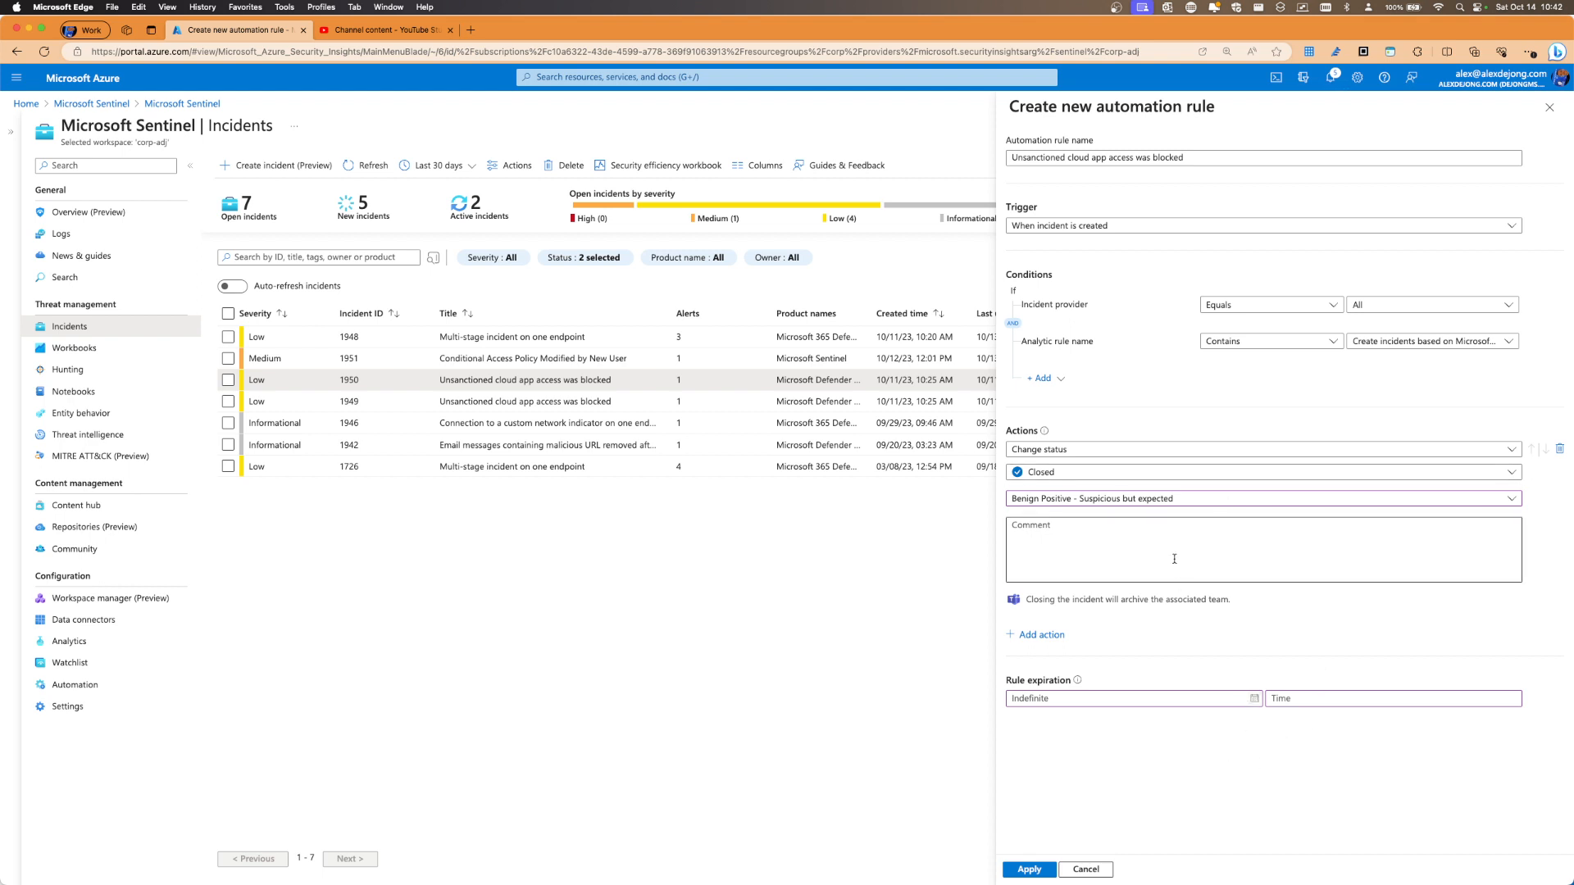
{"action": "left_click", "coordinate": [1037, 869]}
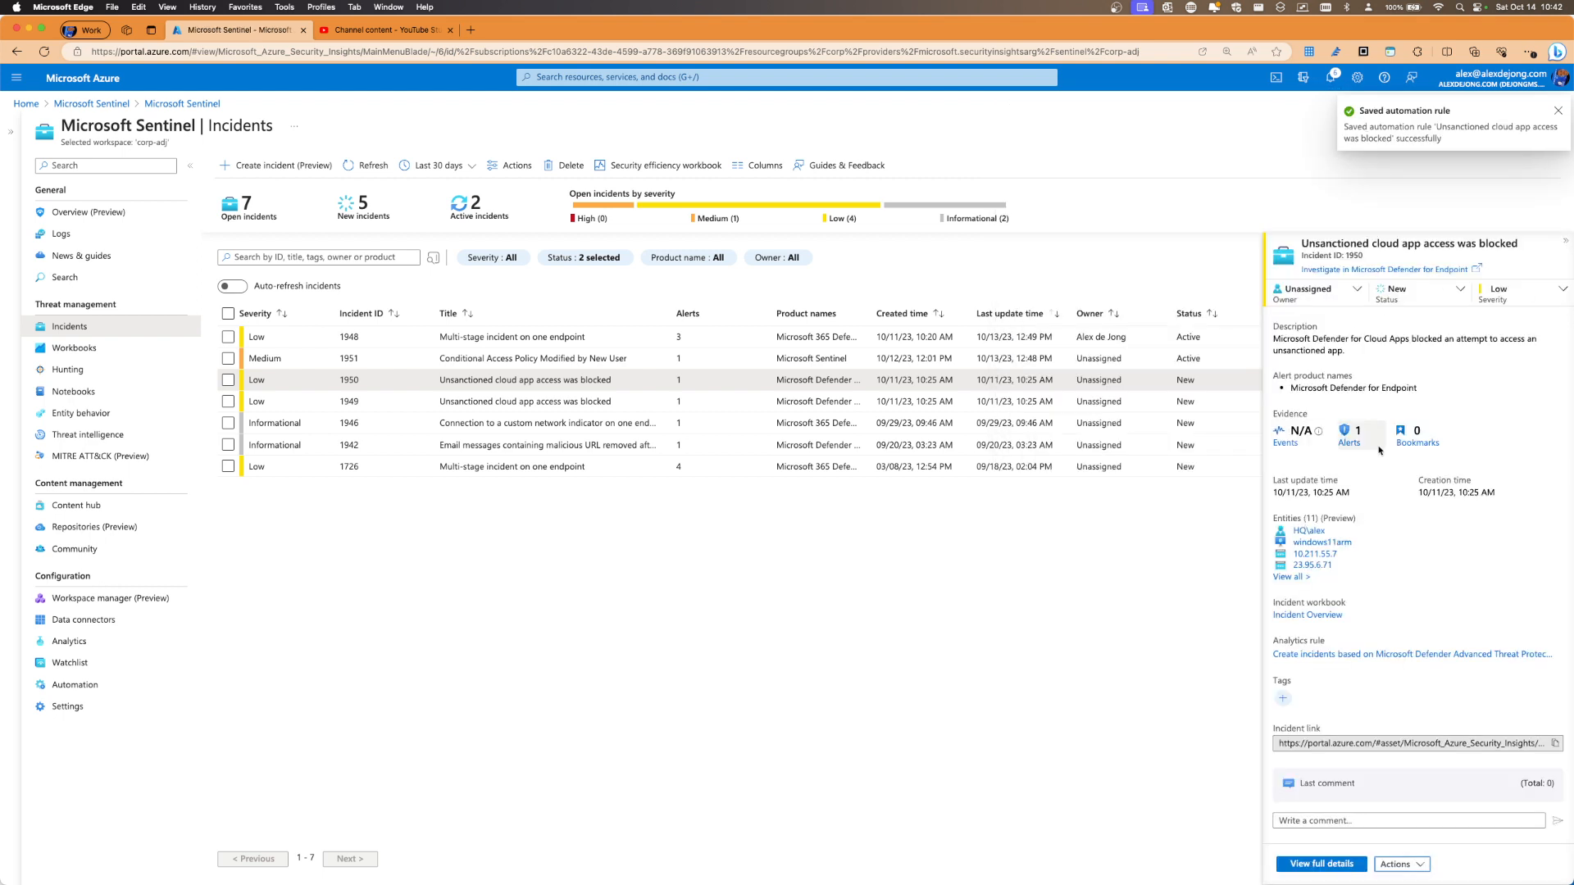
View the actions available for incident 1950, close its details, and refresh the incident list
{"action": "left_click", "coordinate": [1421, 864]}
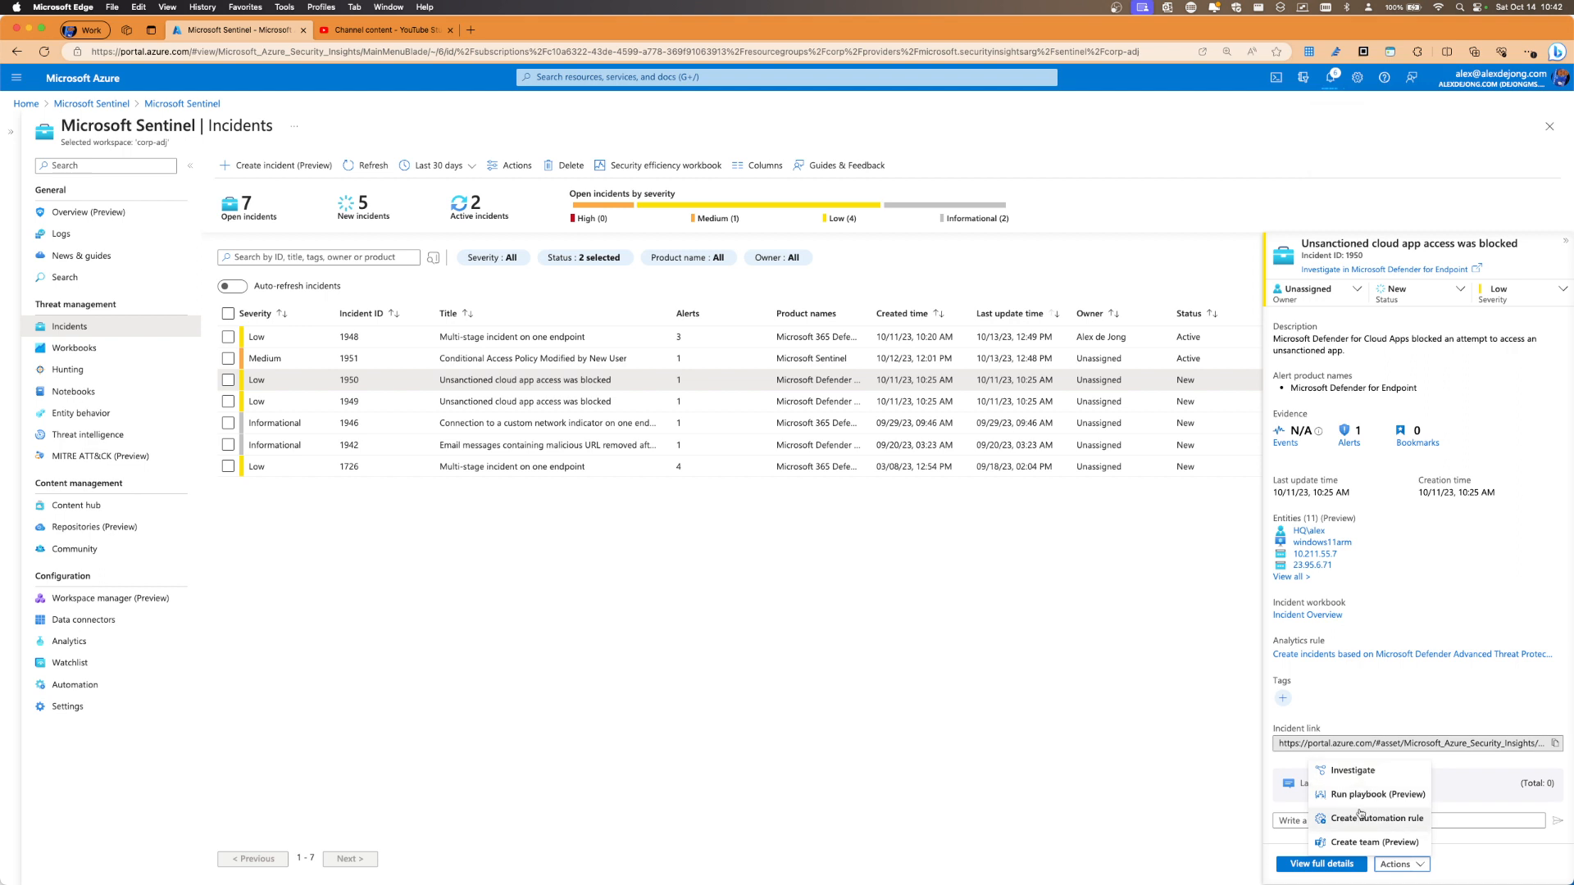
{"action": "left_click", "coordinate": [1066, 729]}
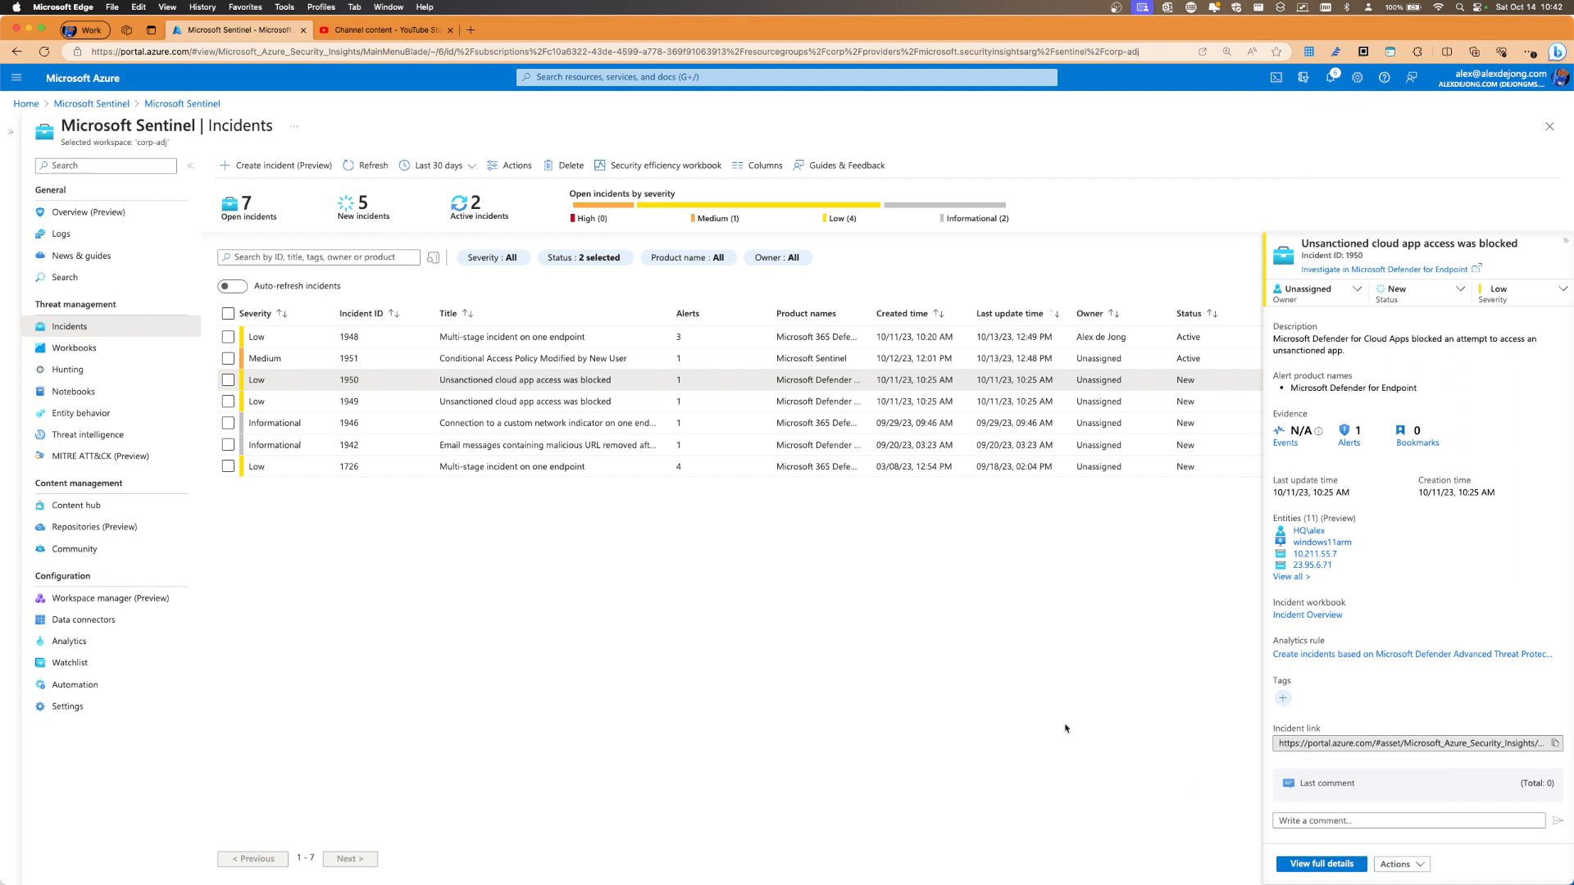
{"action": "left_click", "coordinate": [1565, 241]}
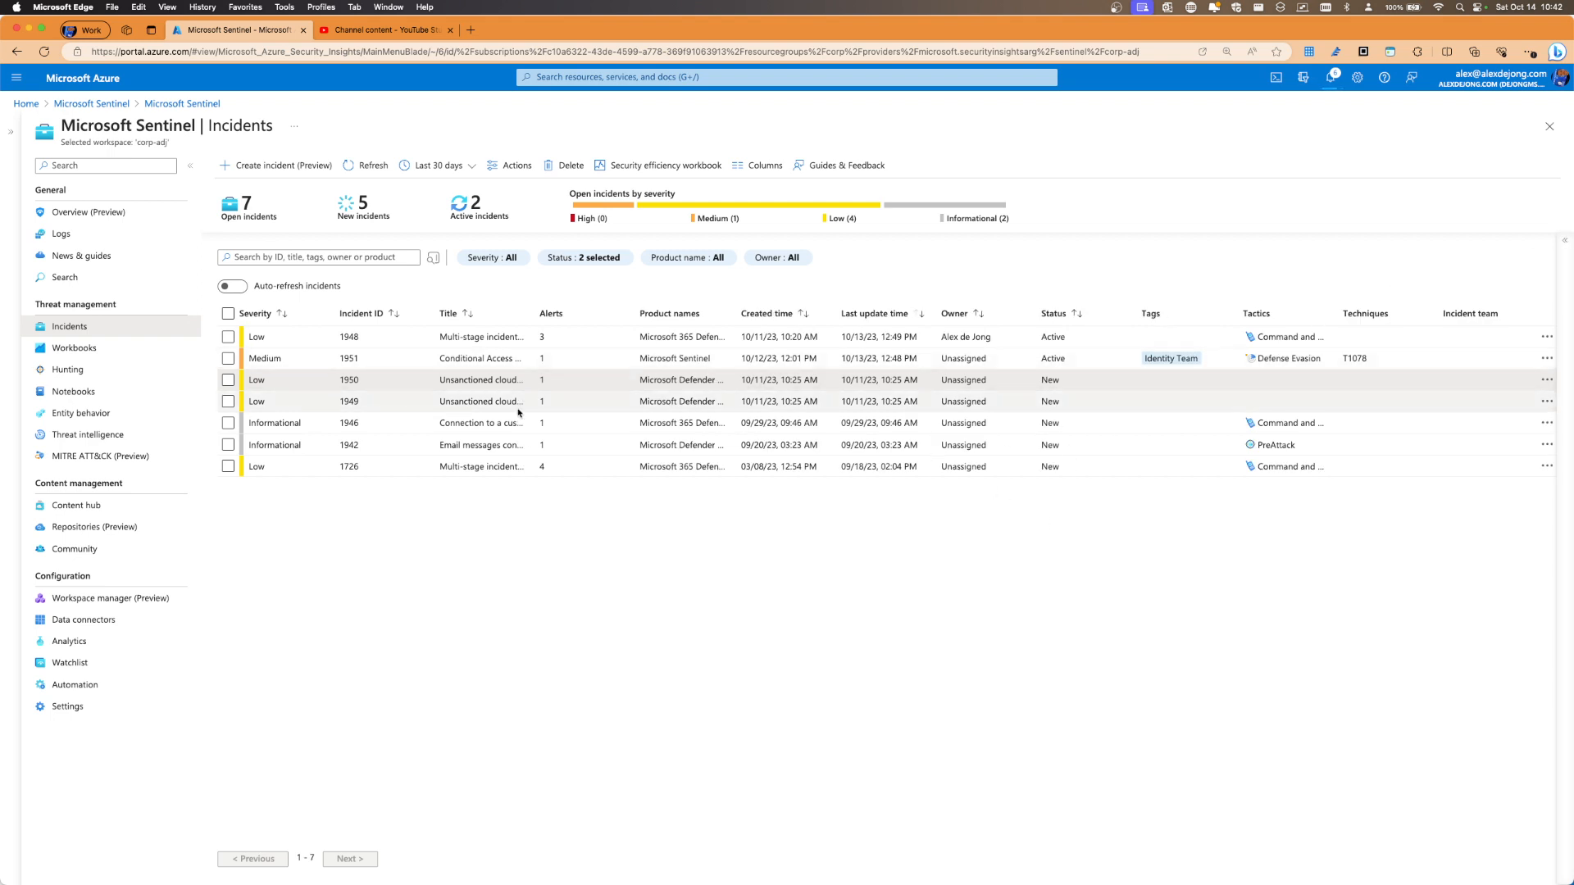
{"action": "left_click", "coordinate": [367, 166]}
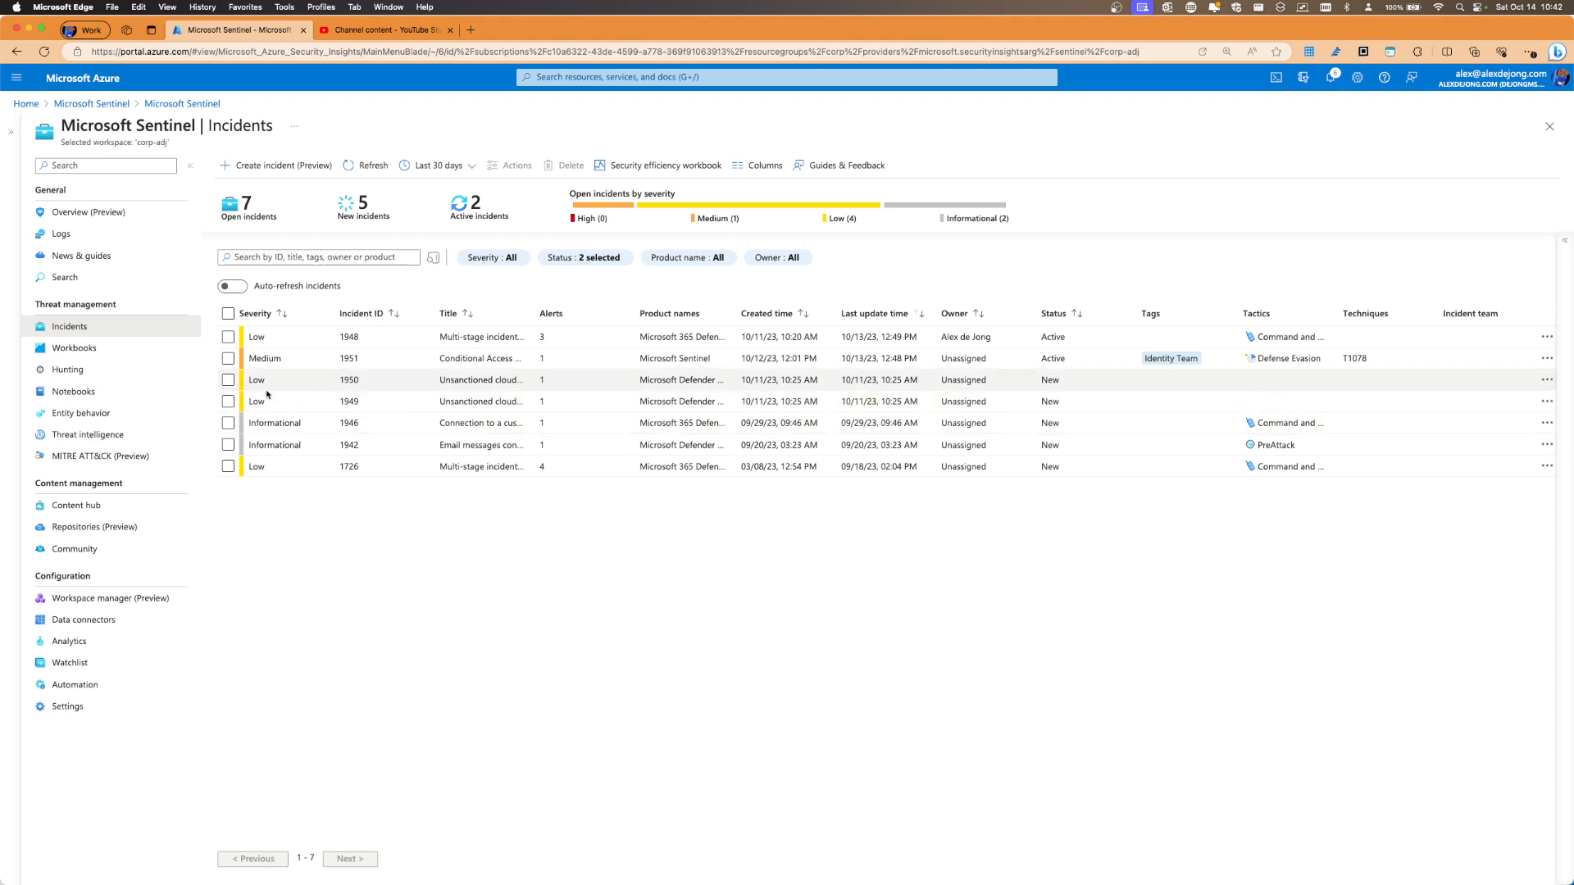
Close incident 1950 with the classification Benign Positive - Suspicious but expected, and dismiss its details
{"action": "left_click", "coordinate": [496, 382]}
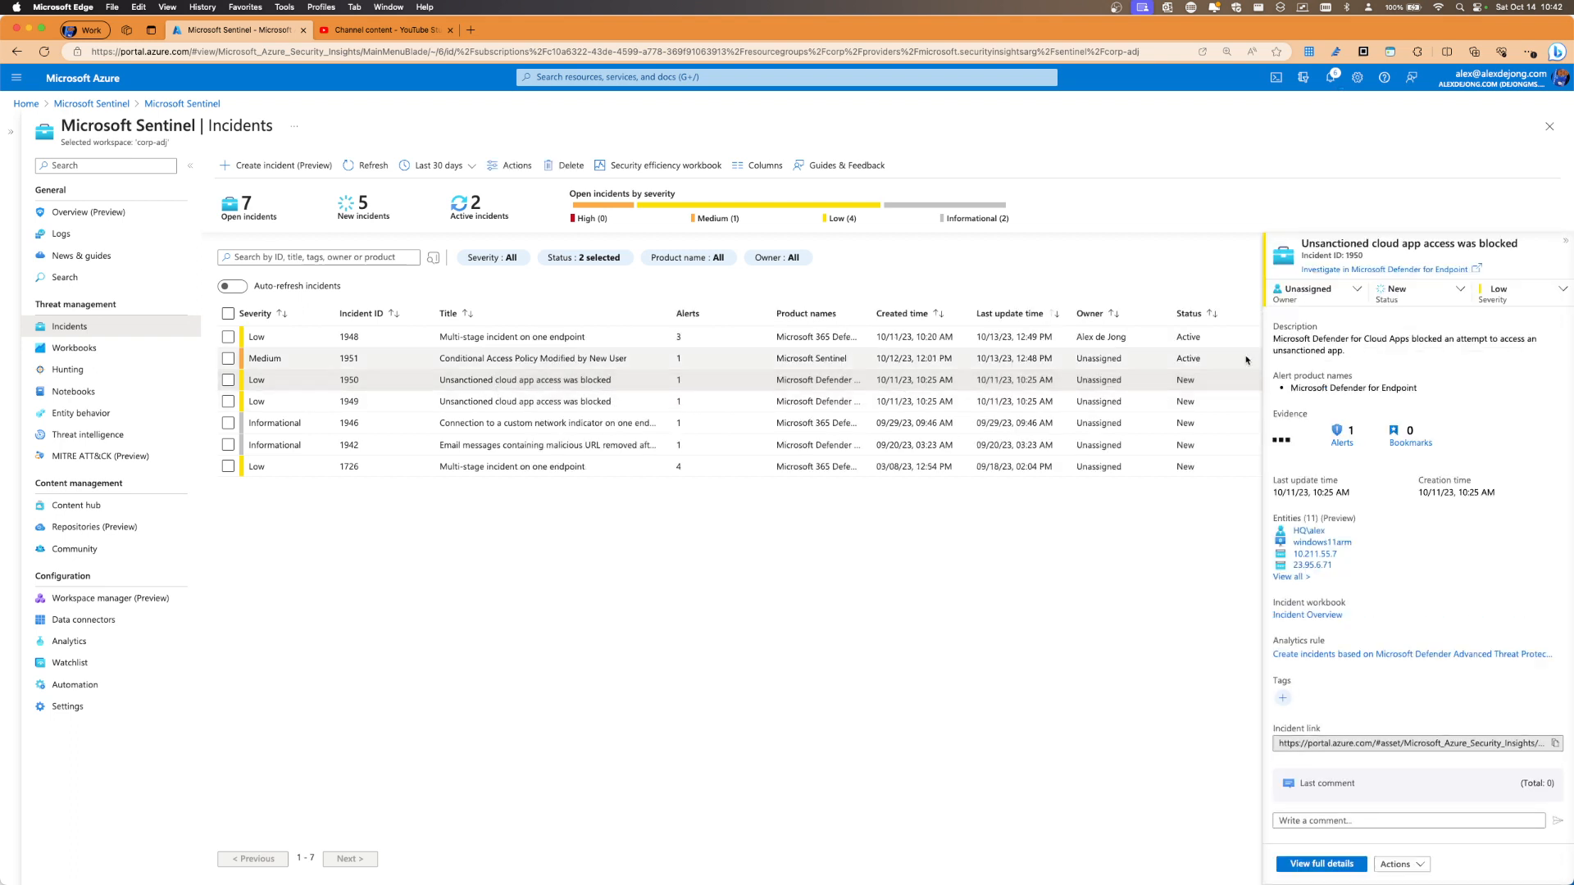
{"action": "left_click", "coordinate": [1412, 299]}
{"action": "left_click", "coordinate": [1412, 373]}
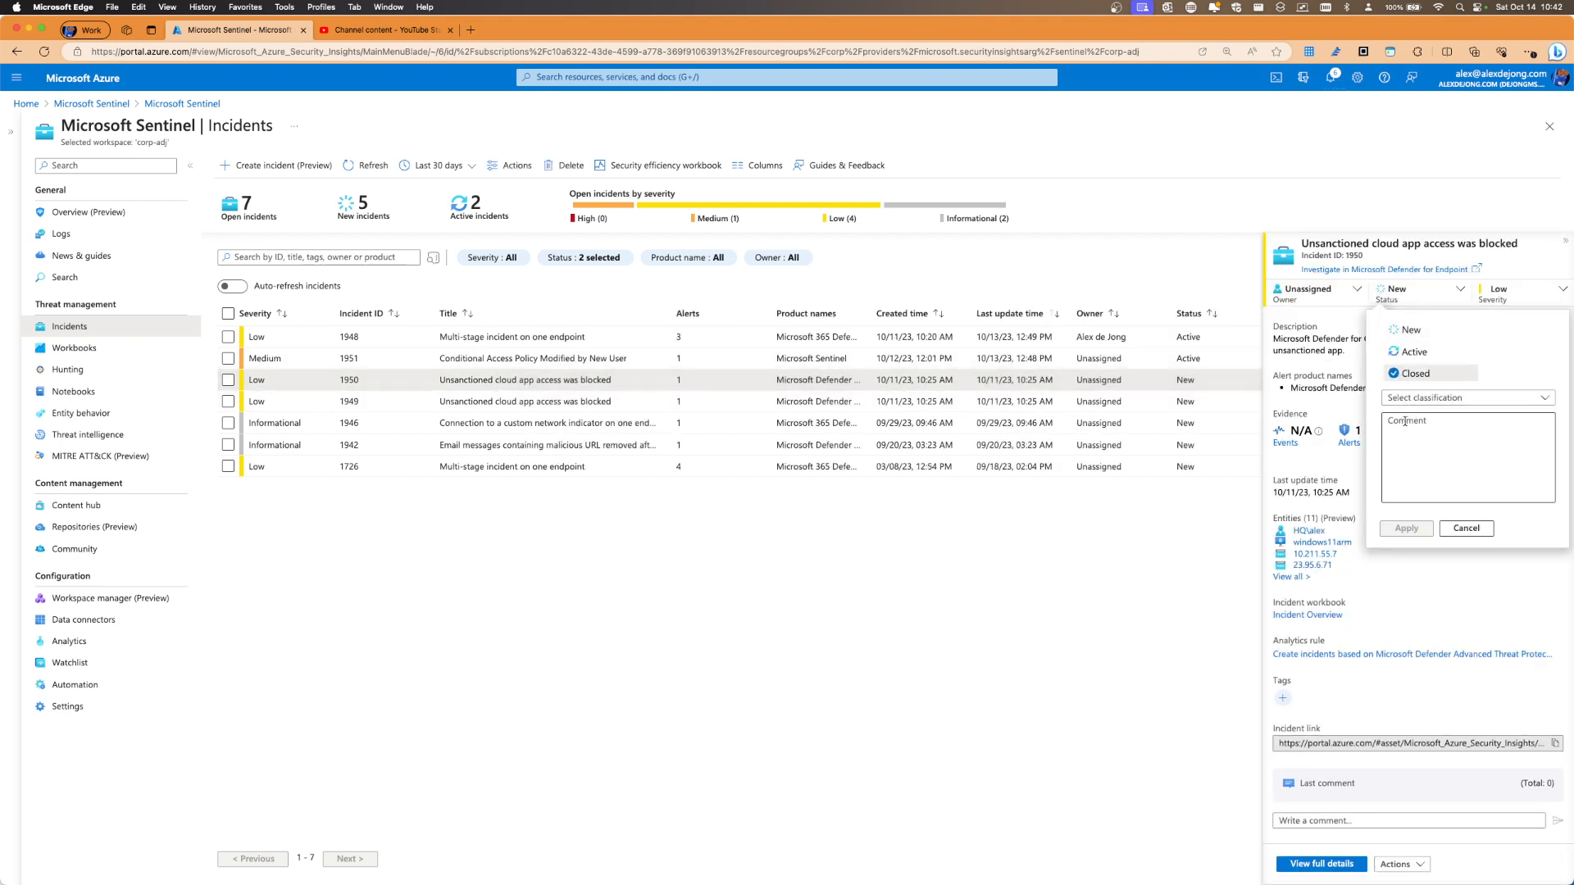
{"action": "left_click", "coordinate": [1434, 400]}
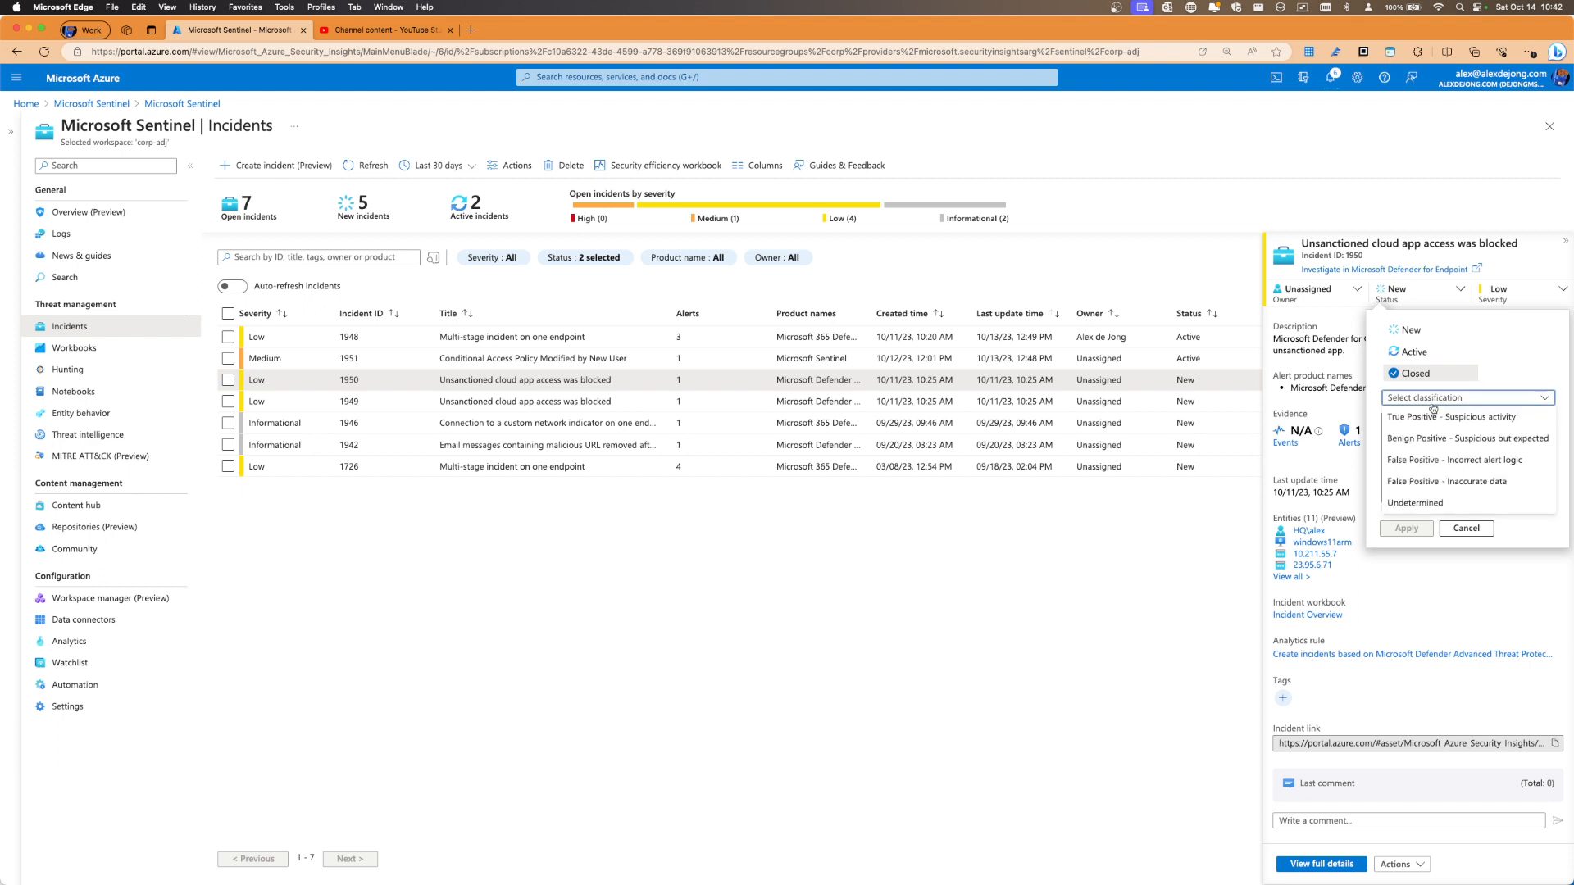
{"action": "left_click", "coordinate": [1434, 438]}
{"action": "left_click", "coordinate": [1406, 528]}
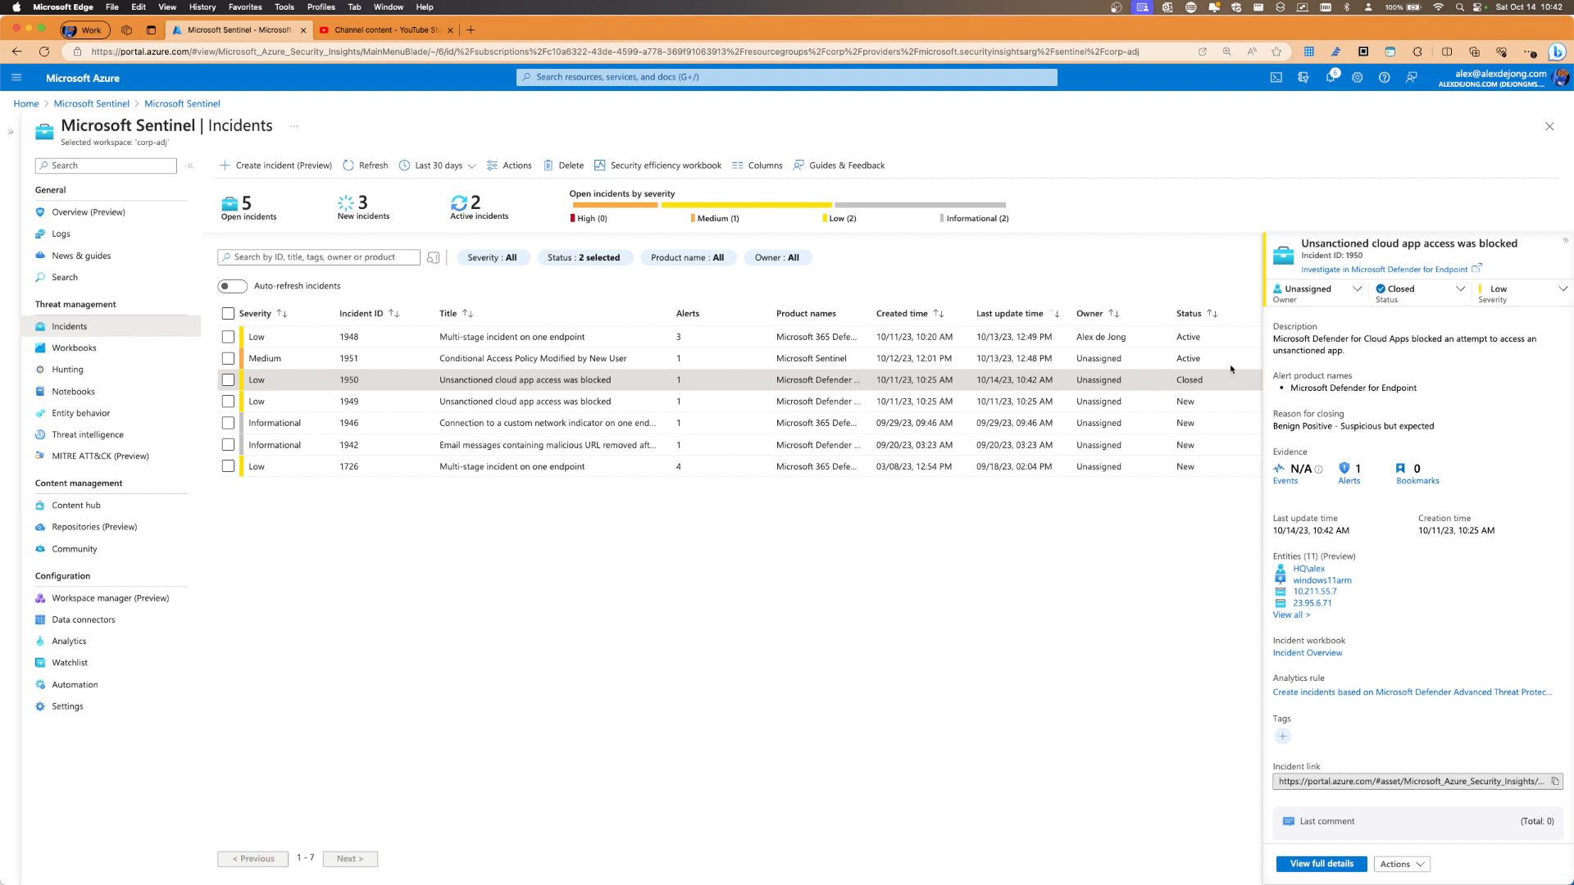
{"action": "left_click", "coordinate": [1565, 241]}
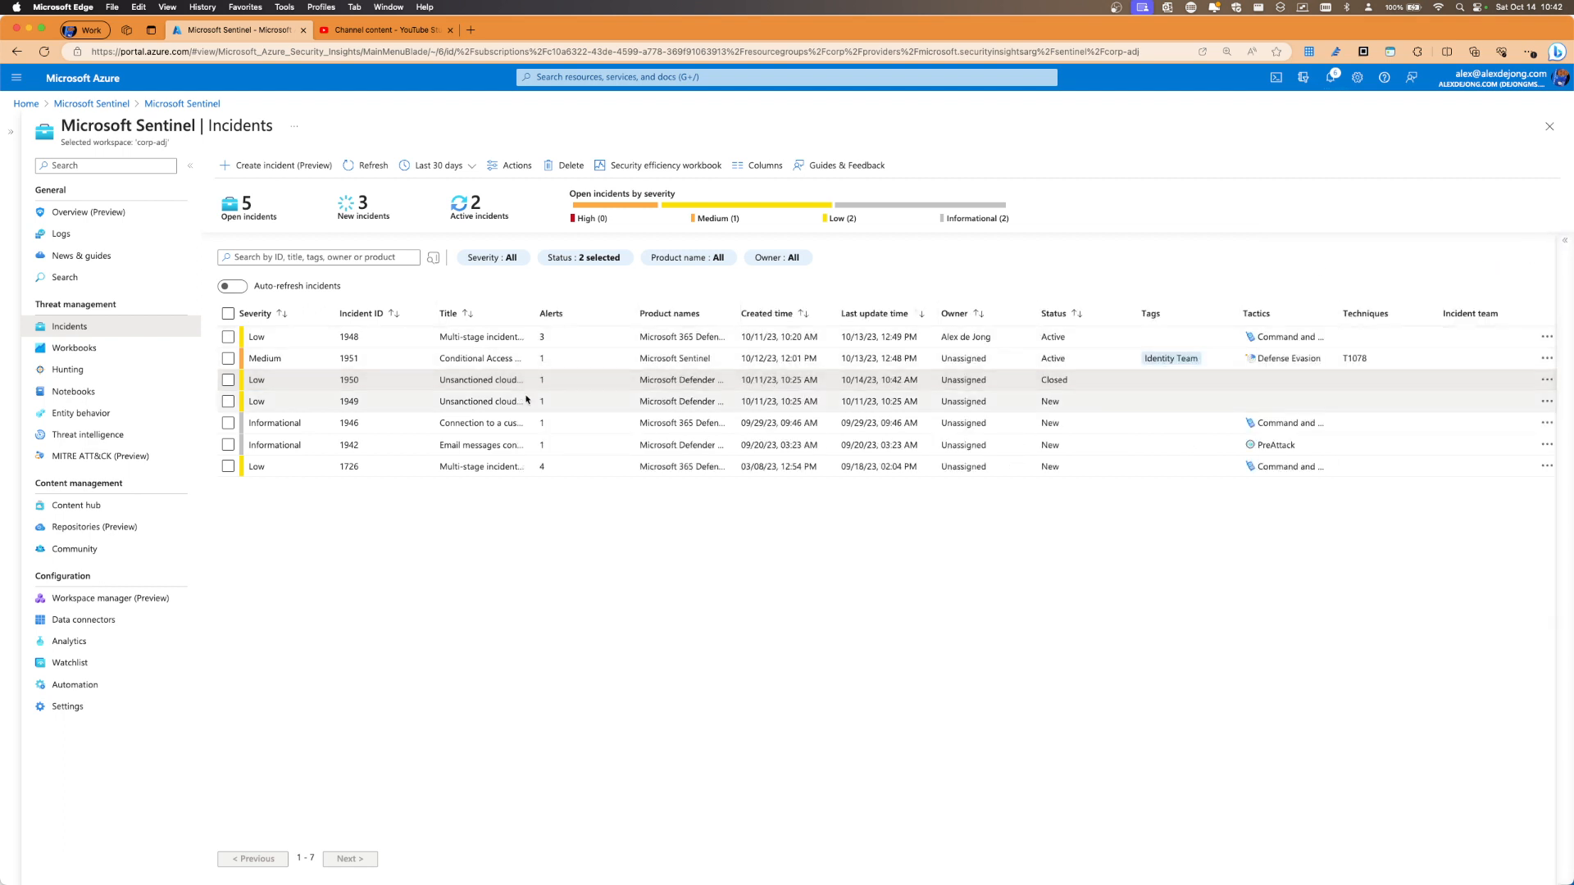
Close incident 1949 with the classification Benign Positive - Suspicious but expected, and dismiss its details
{"action": "left_click", "coordinate": [489, 403]}
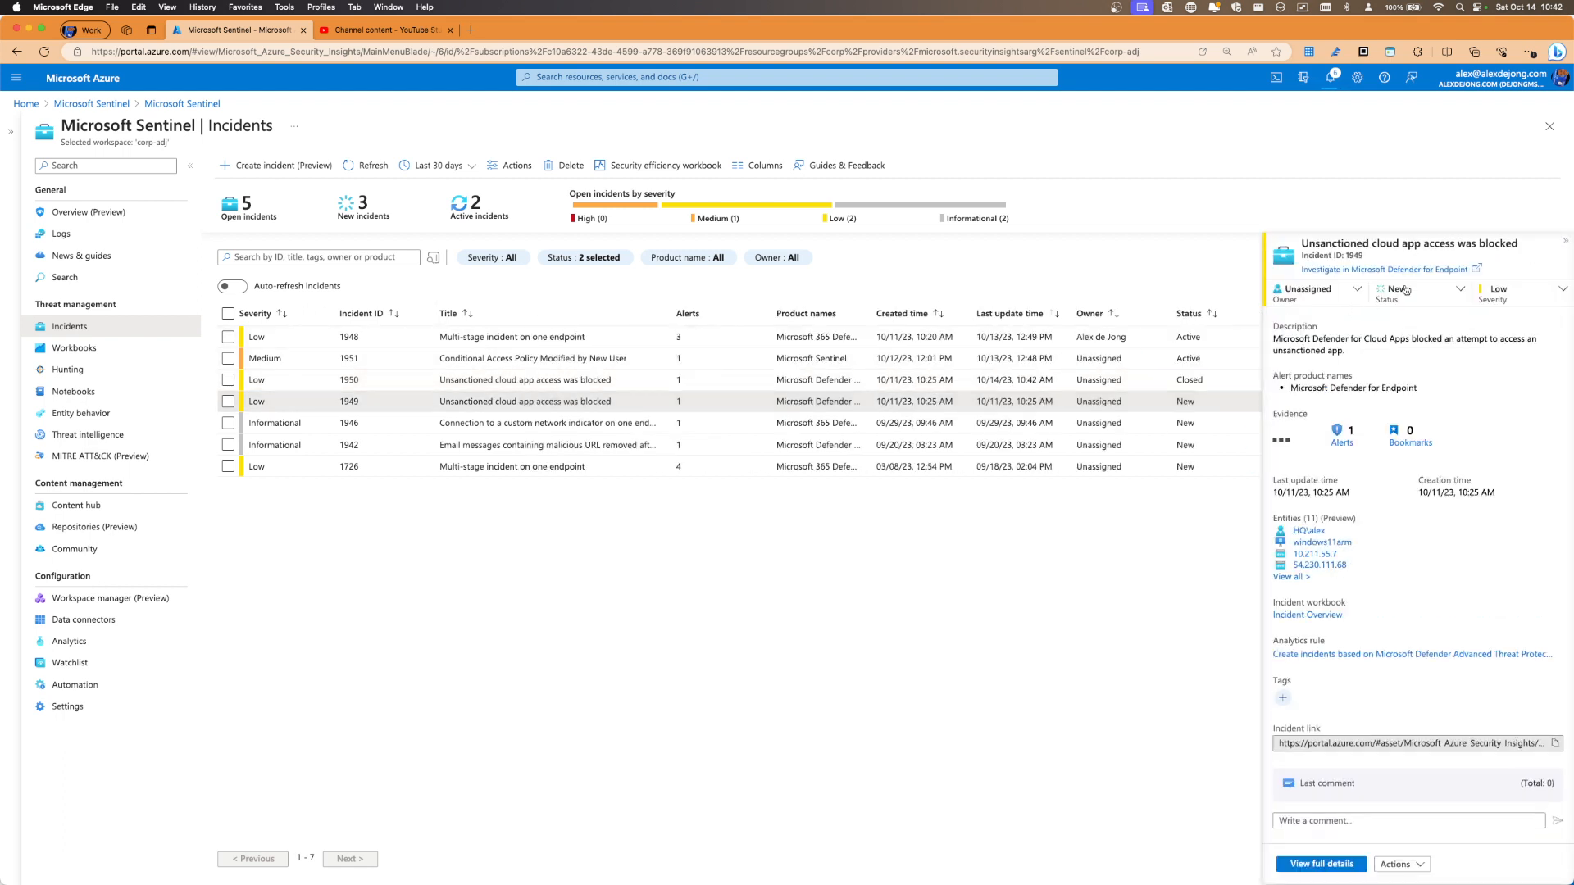
{"action": "left_click", "coordinate": [1405, 289]}
{"action": "left_click", "coordinate": [1415, 373]}
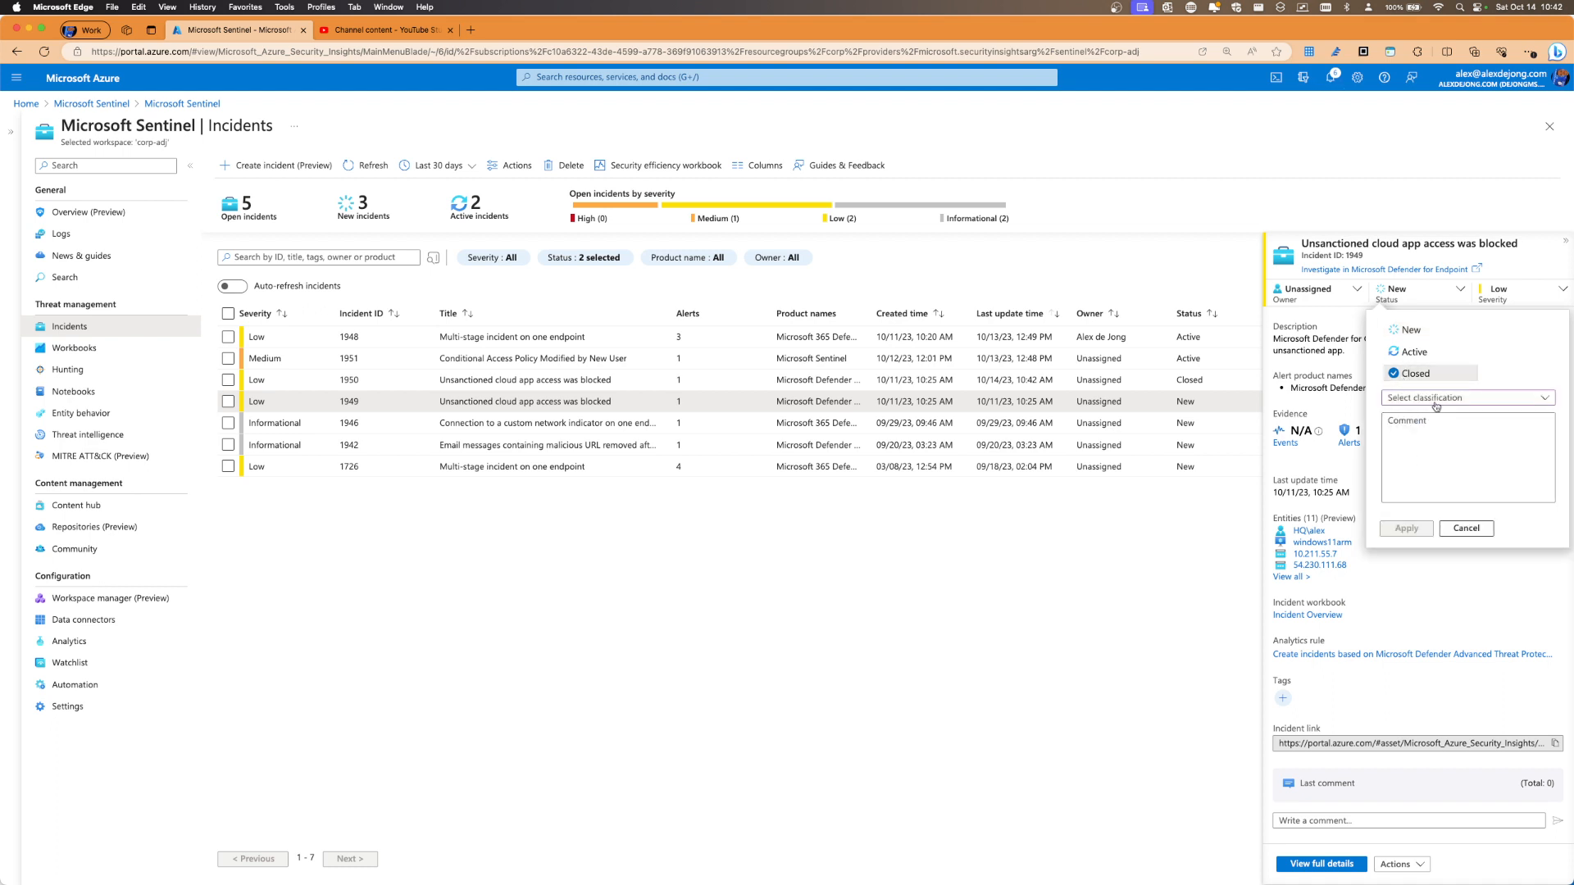
{"action": "left_click", "coordinate": [1420, 398]}
{"action": "left_click", "coordinate": [1425, 438]}
{"action": "left_click", "coordinate": [1406, 529]}
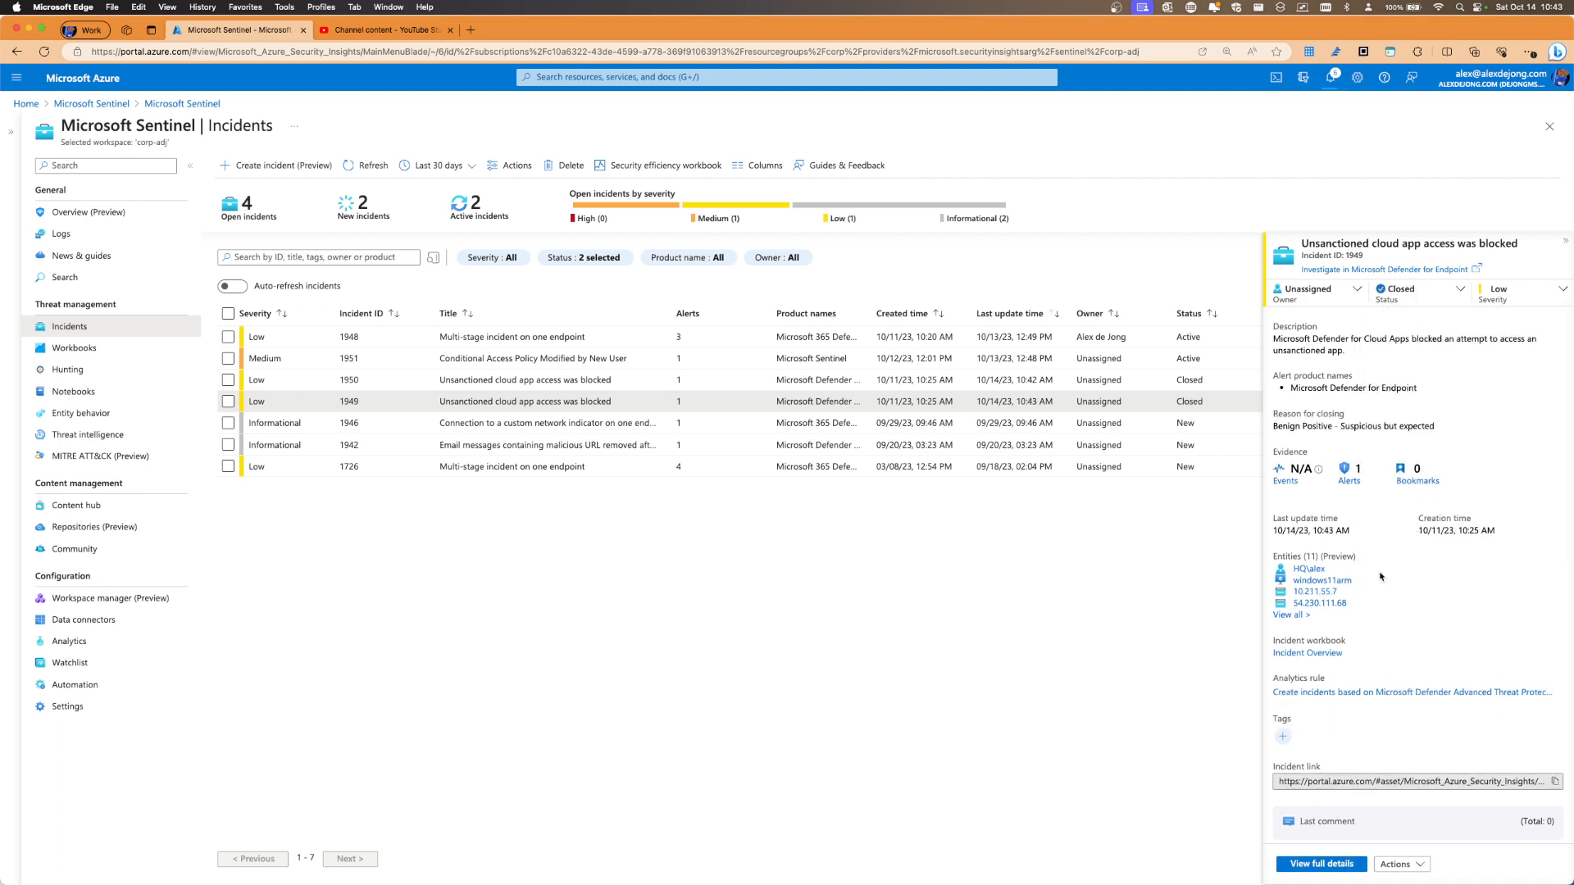
{"action": "left_click", "coordinate": [1562, 243]}
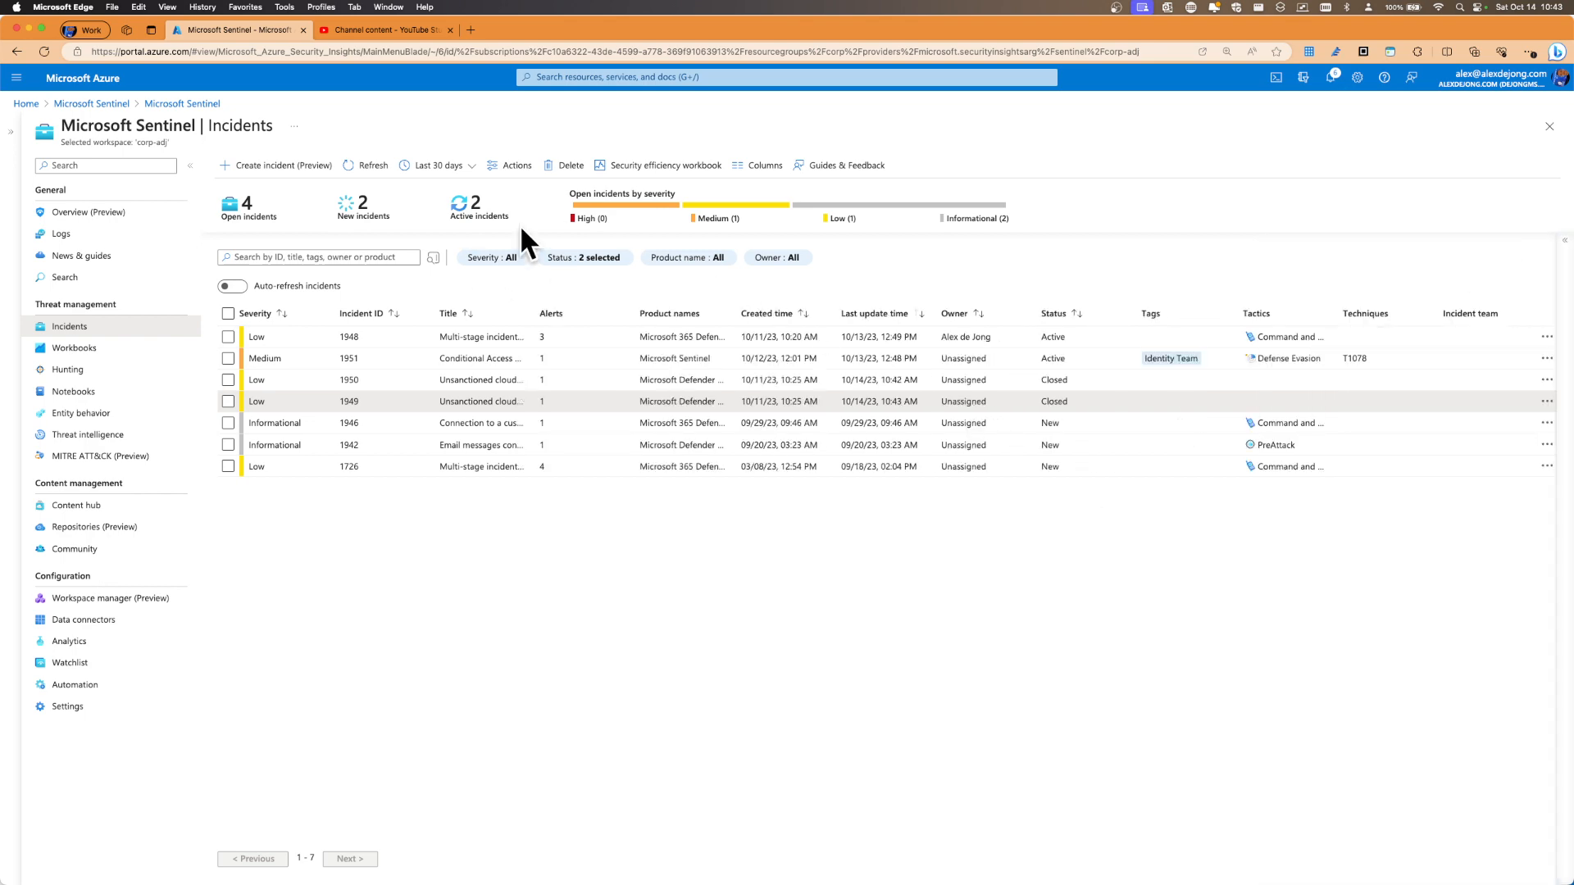
Refresh the incident list and filter it to show only incidents with the status Closed
{"action": "left_click", "coordinate": [380, 166]}
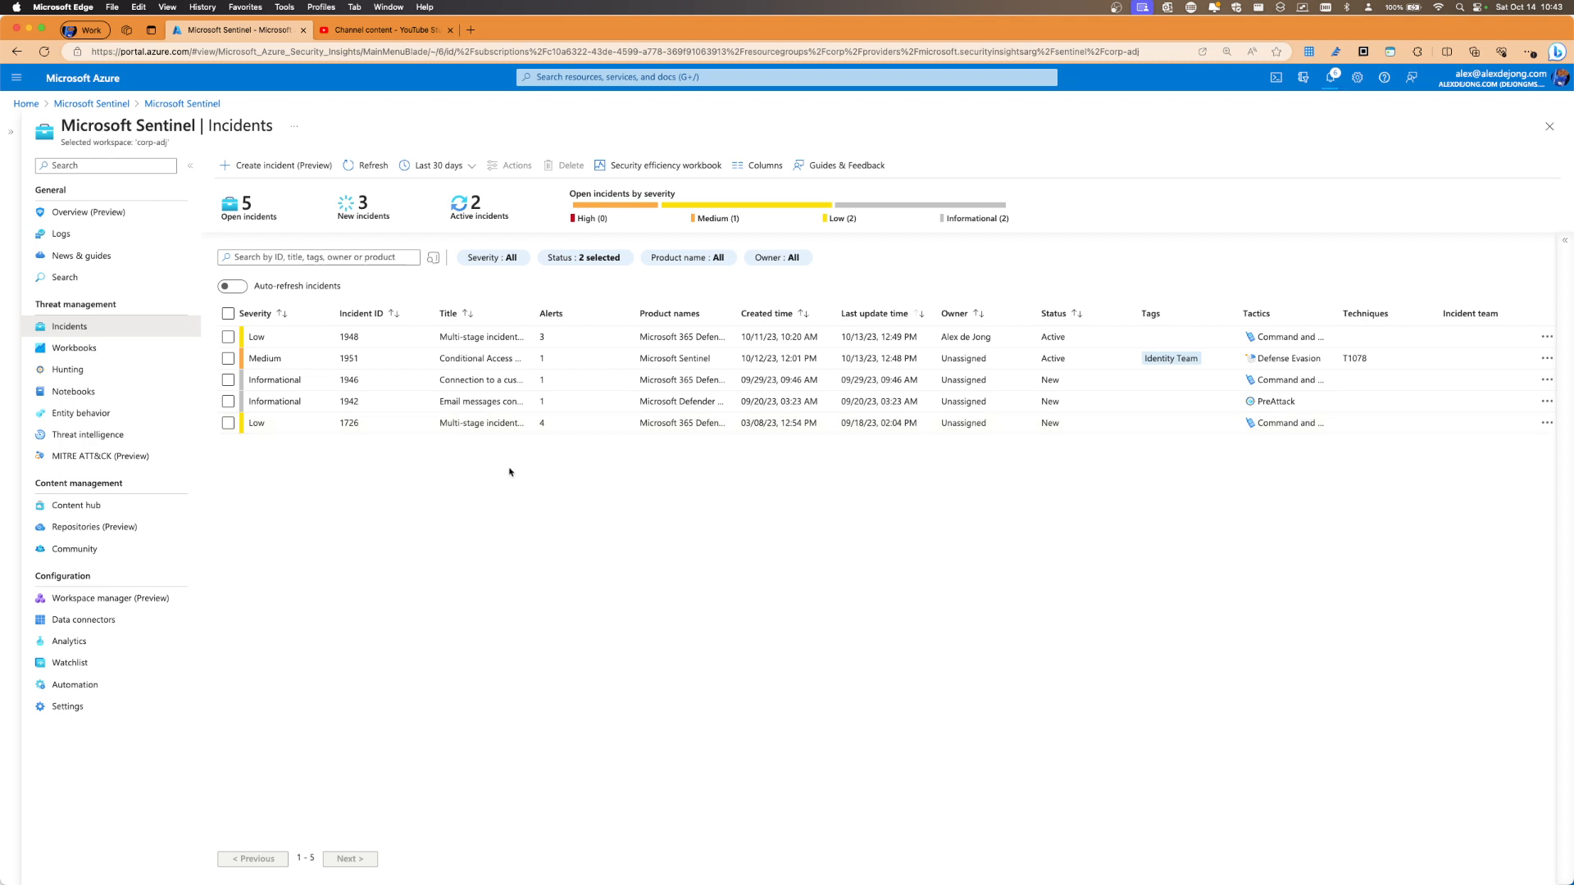
{"action": "left_click", "coordinate": [584, 258]}
{"action": "left_click", "coordinate": [561, 313]}
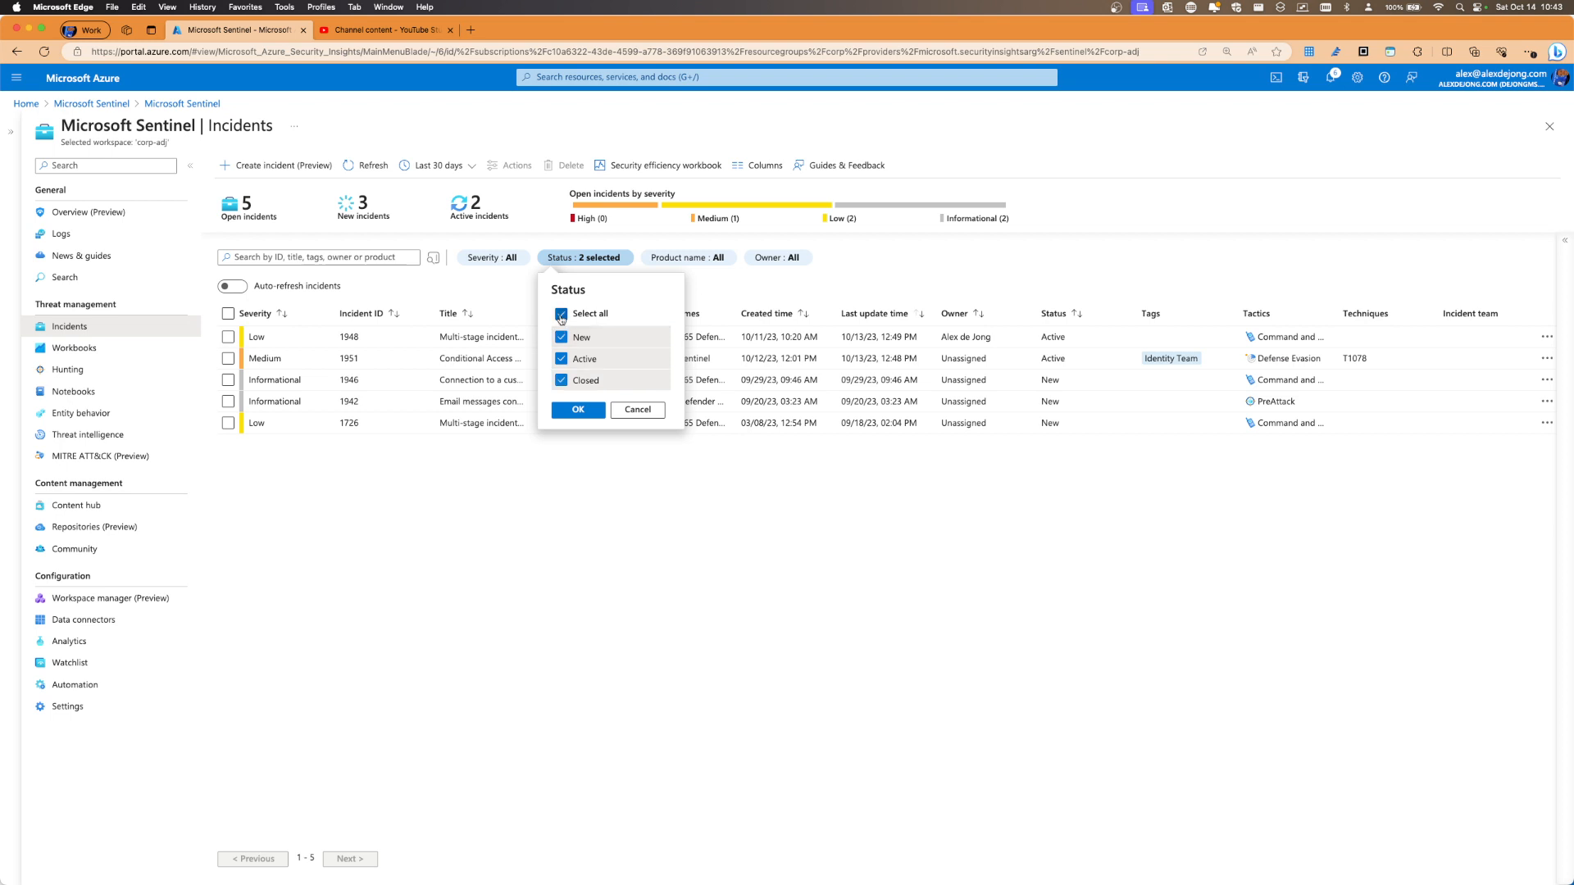
{"action": "left_click", "coordinate": [560, 313]}
{"action": "left_click", "coordinate": [563, 381]}
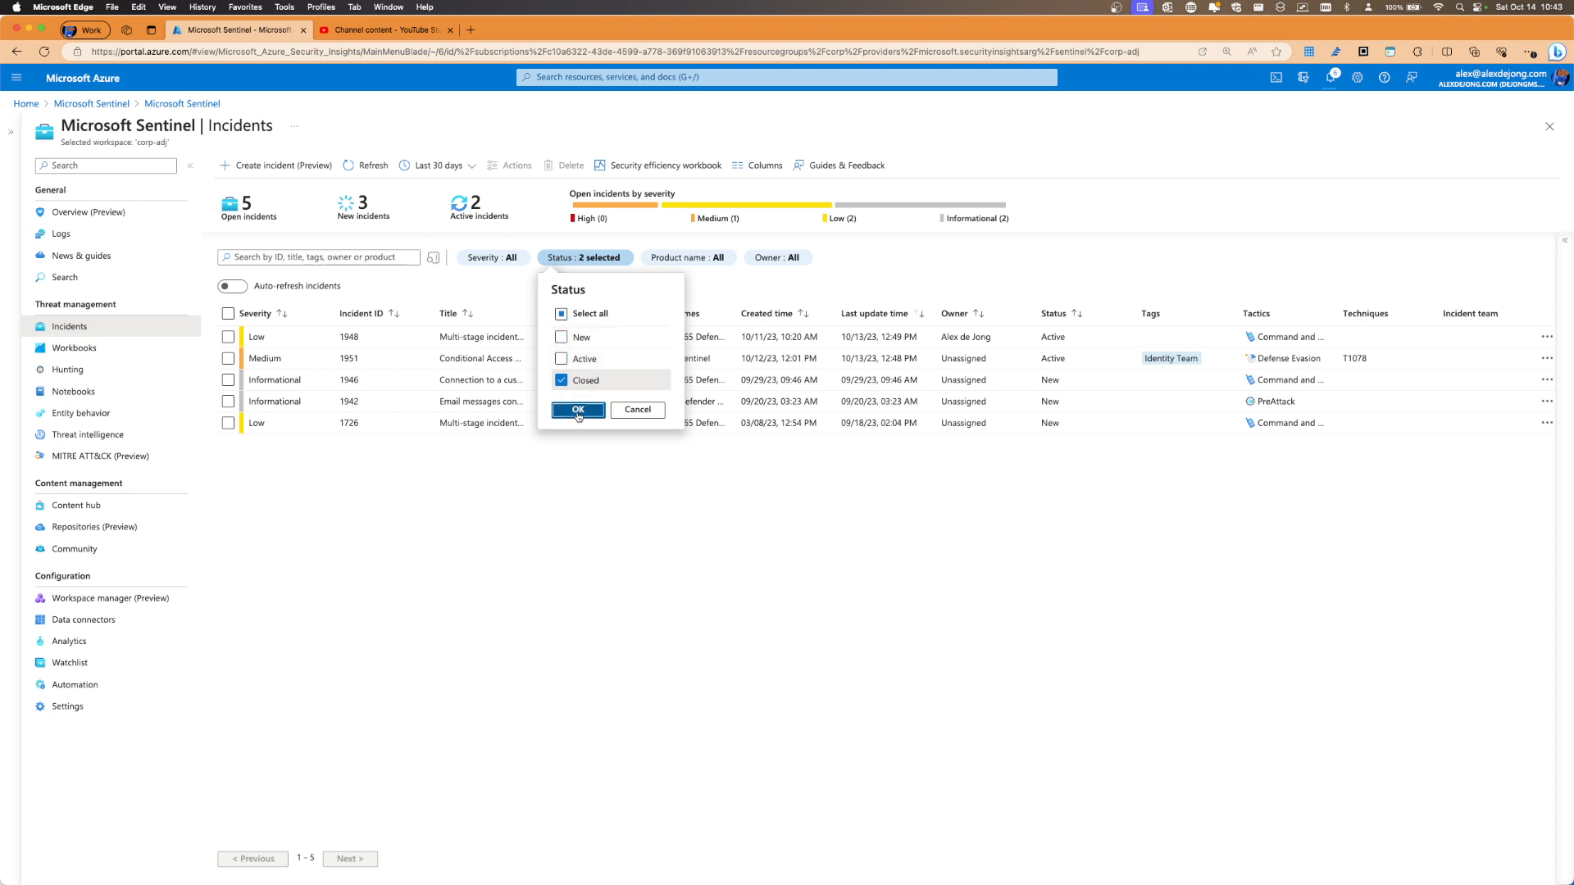
{"action": "left_click", "coordinate": [578, 409]}
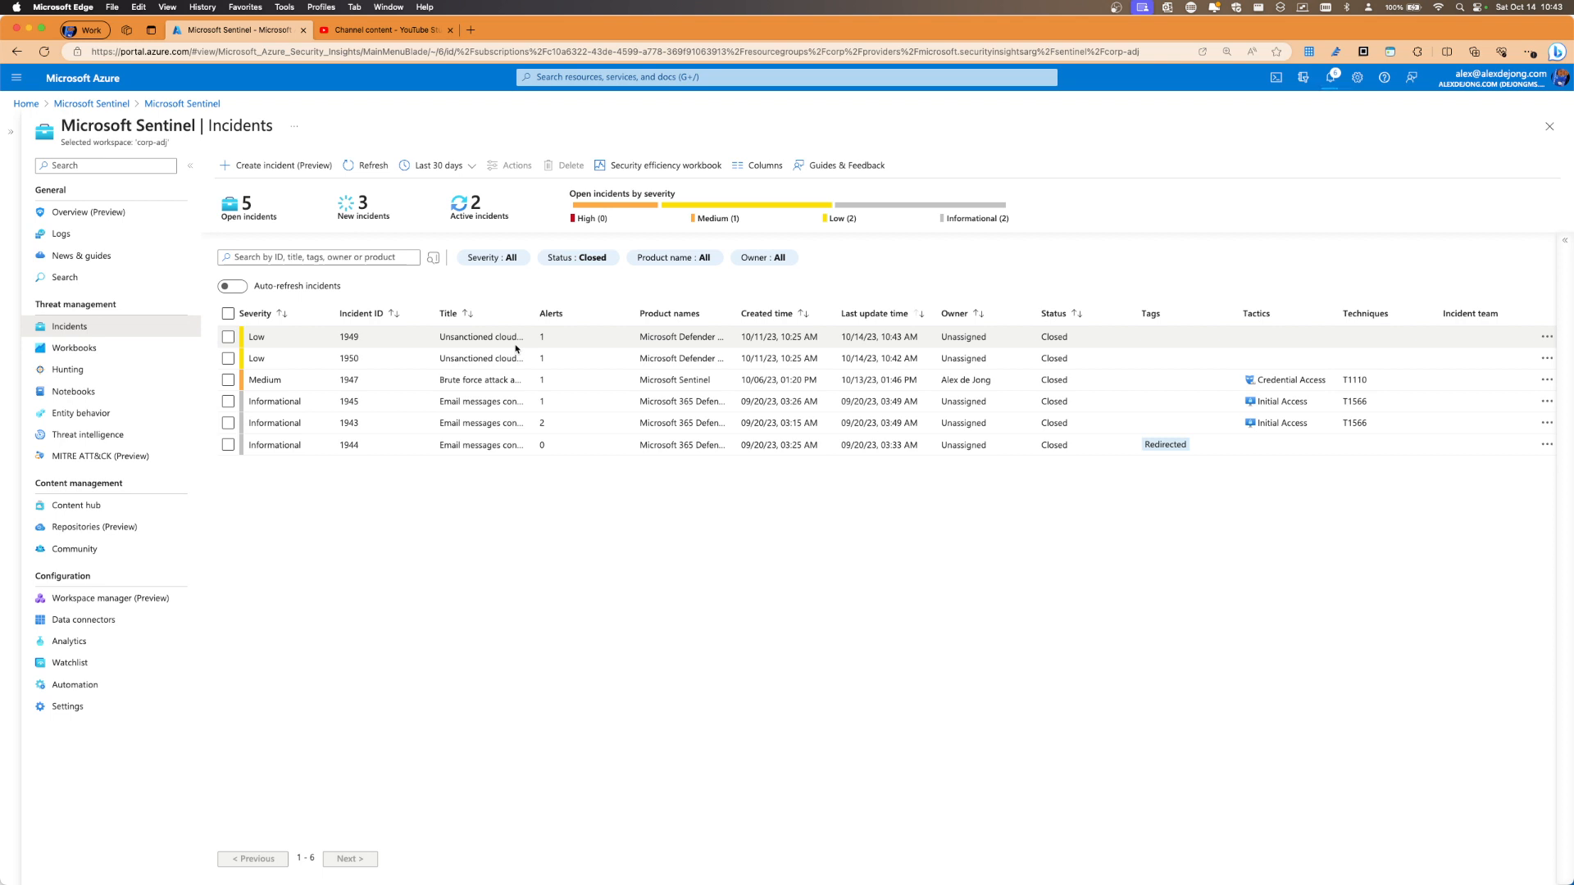
Set the incident status filter to New and Active
{"action": "left_click", "coordinate": [577, 258]}
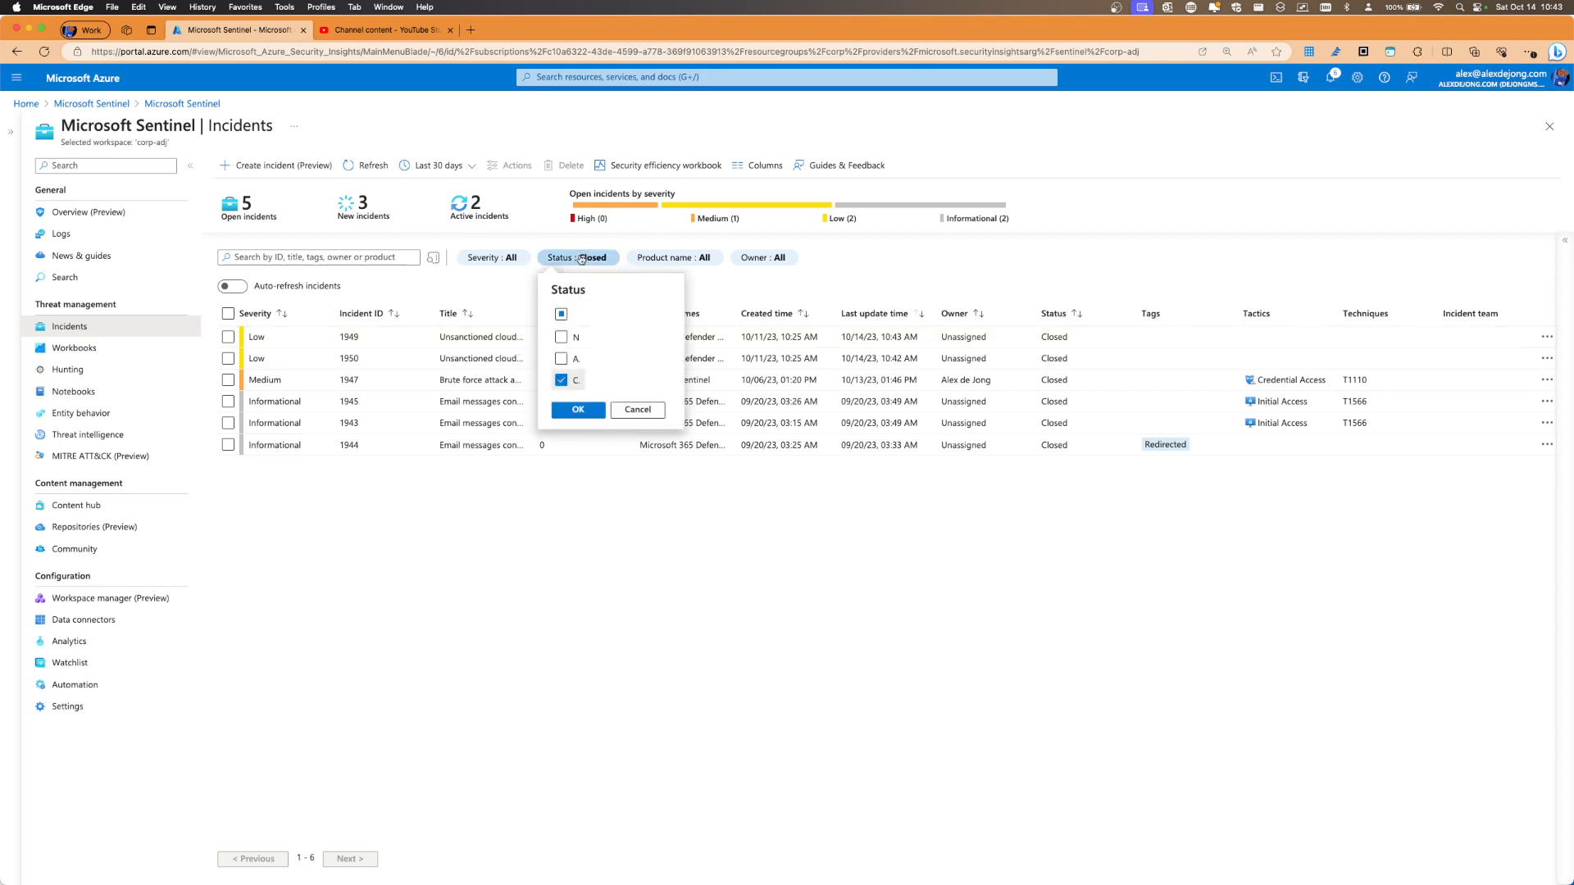
{"action": "left_click", "coordinate": [560, 313]}
{"action": "left_click", "coordinate": [561, 380]}
{"action": "left_click", "coordinate": [578, 409]}
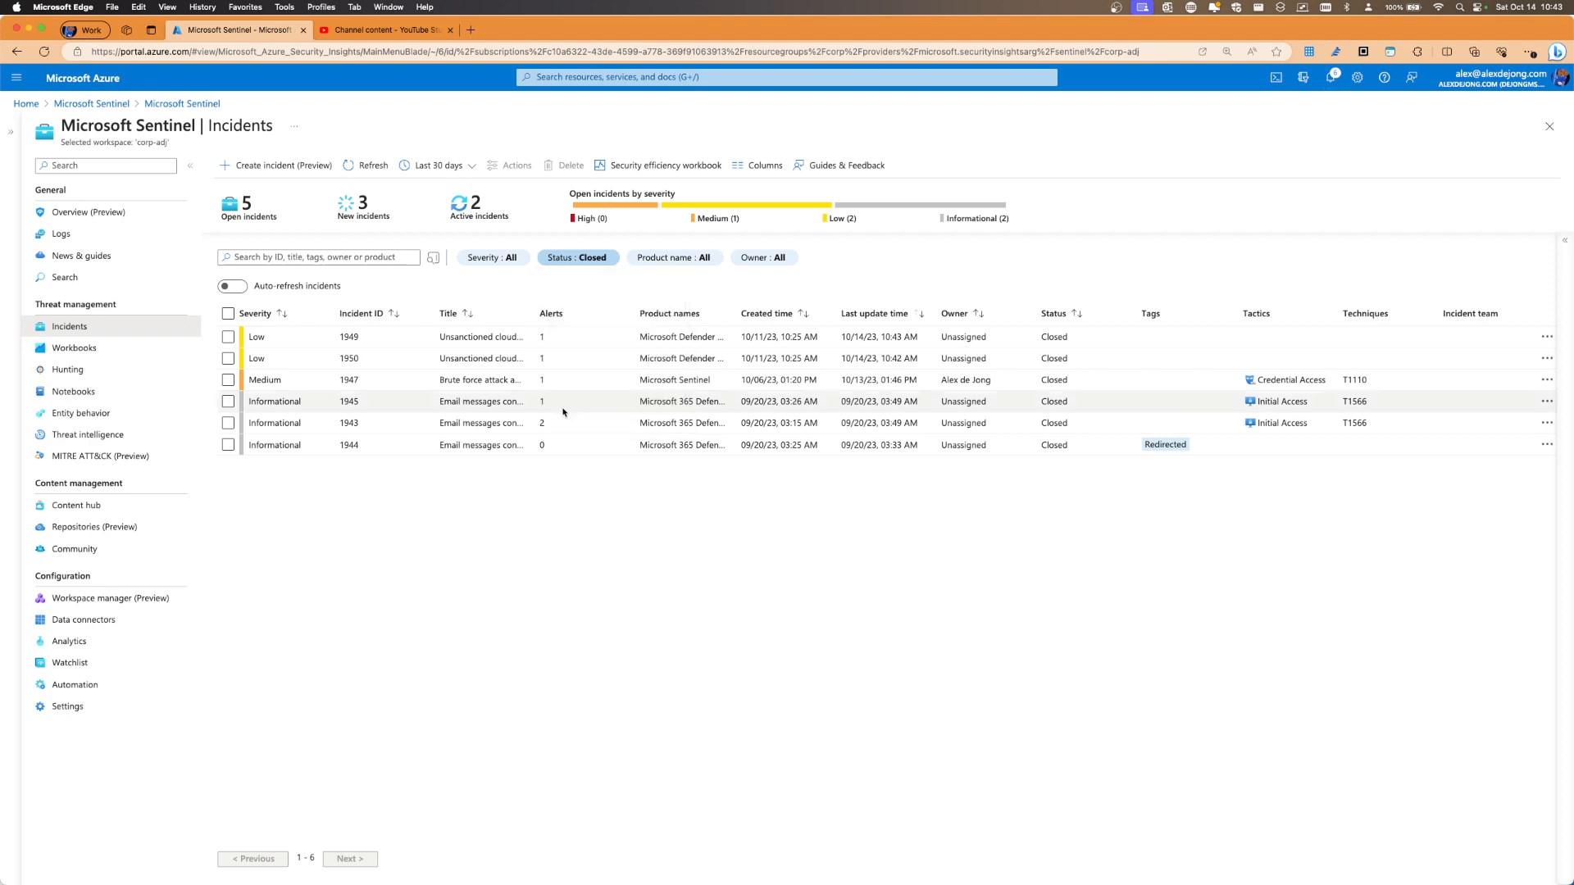